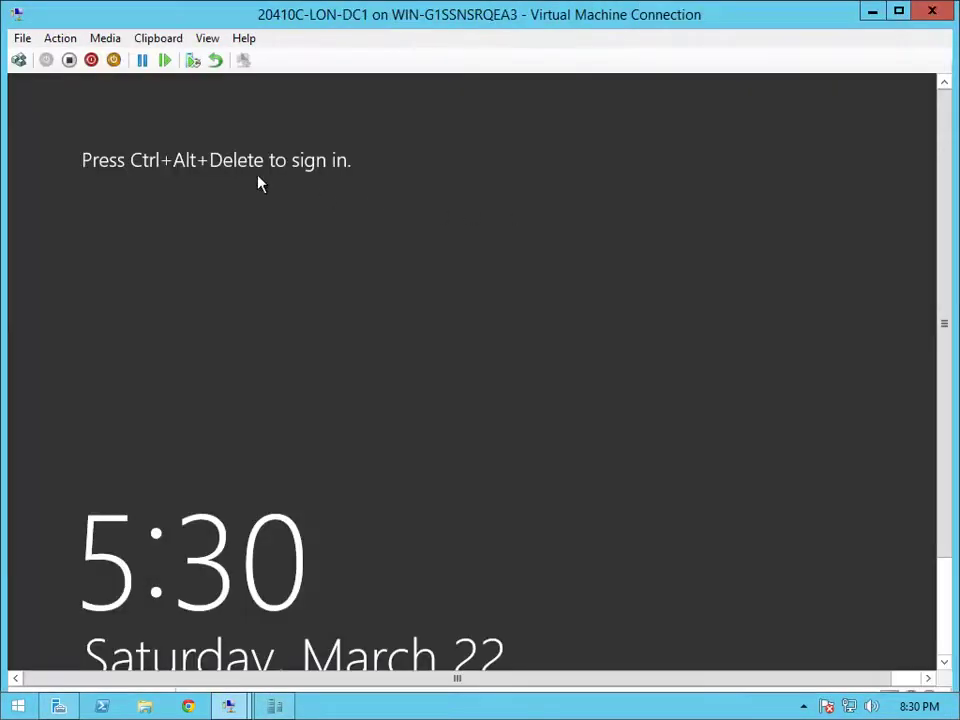
# Sign in to the LON-DC1 virtual machine as ADATUM\Administrator with the administrator password
pyautogui.click(19, 60)
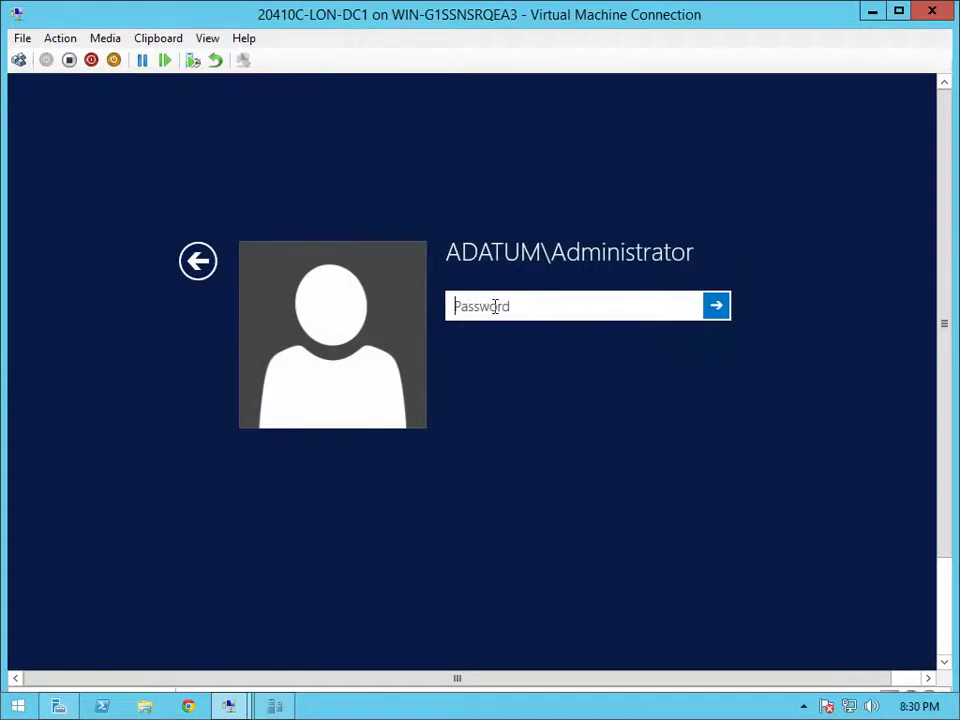
pyautogui.write('Pa$$w0rd')
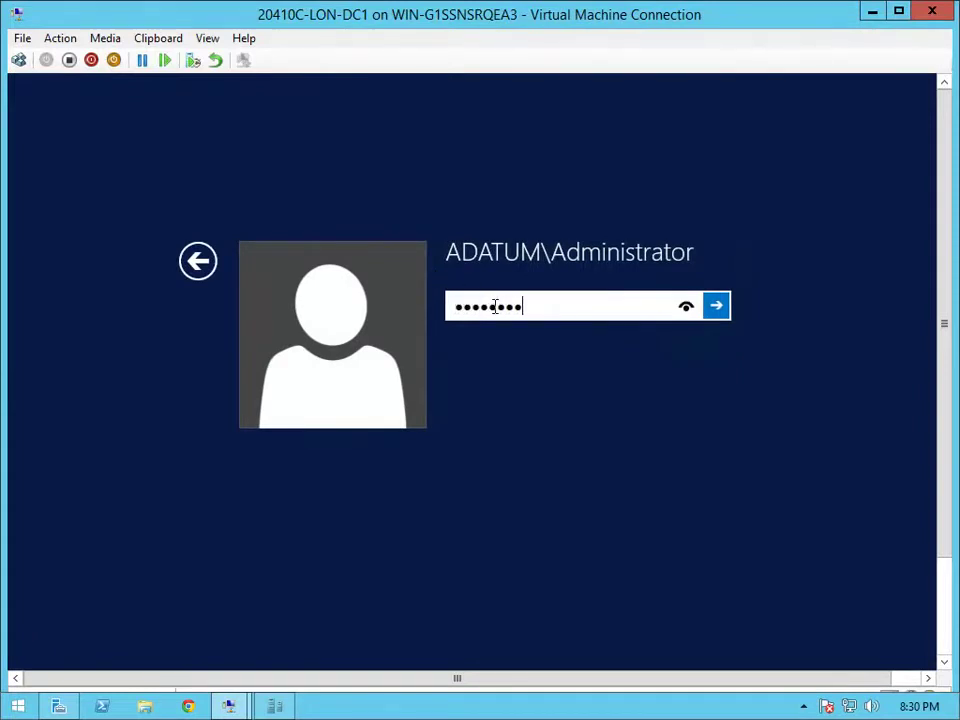
pyautogui.press('Return')
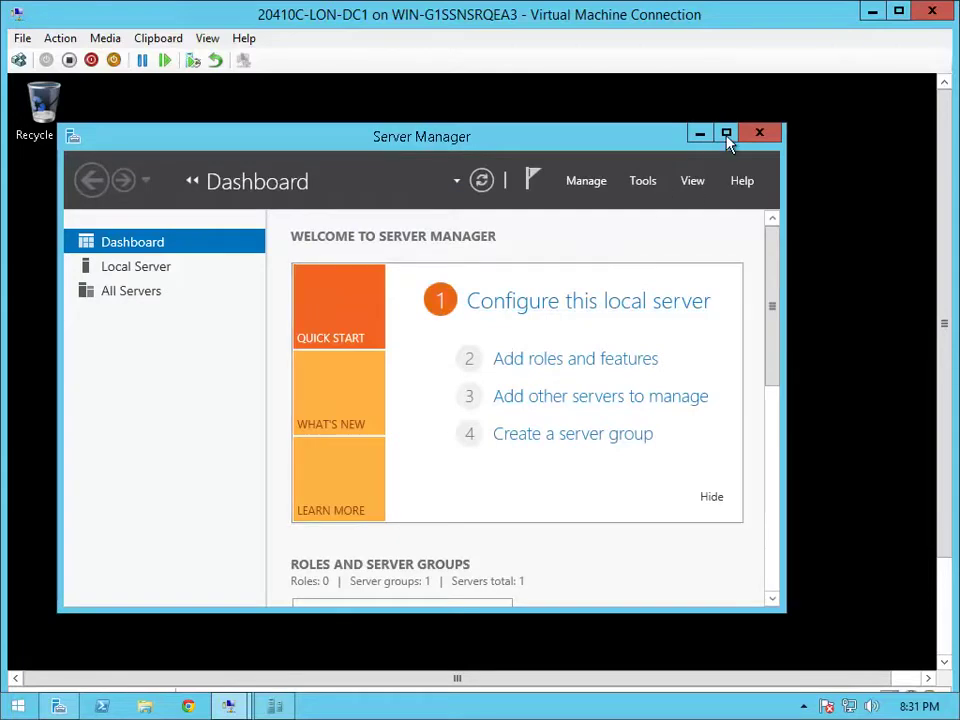
# Maximize Server Manager and launch Active Directory Users and Computers from the Tools menu
pyautogui.click(726, 134)
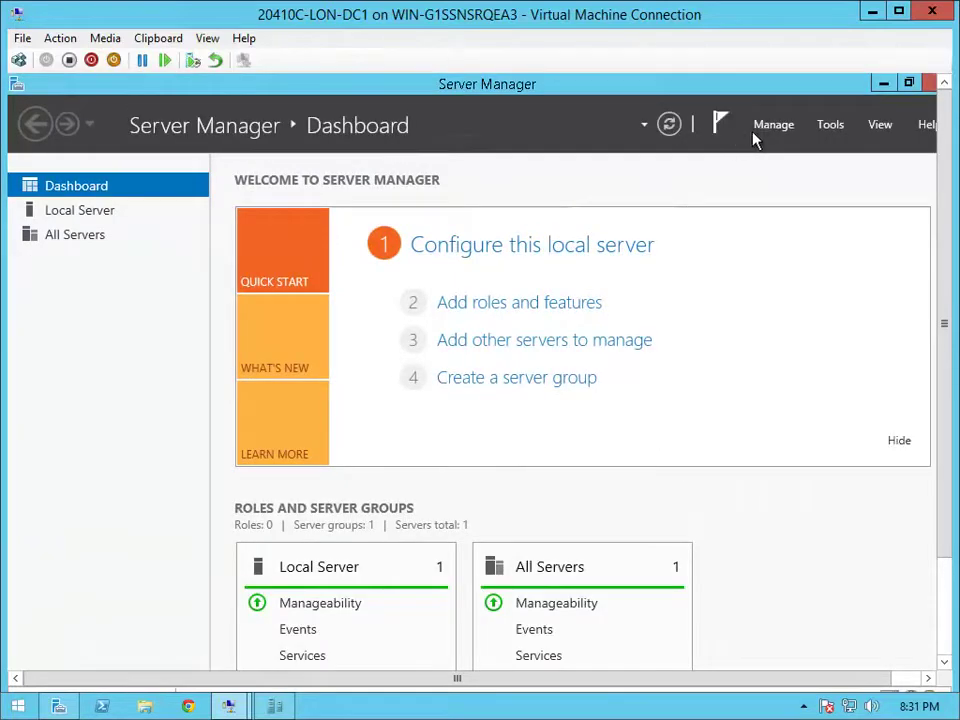
pyautogui.click(831, 125)
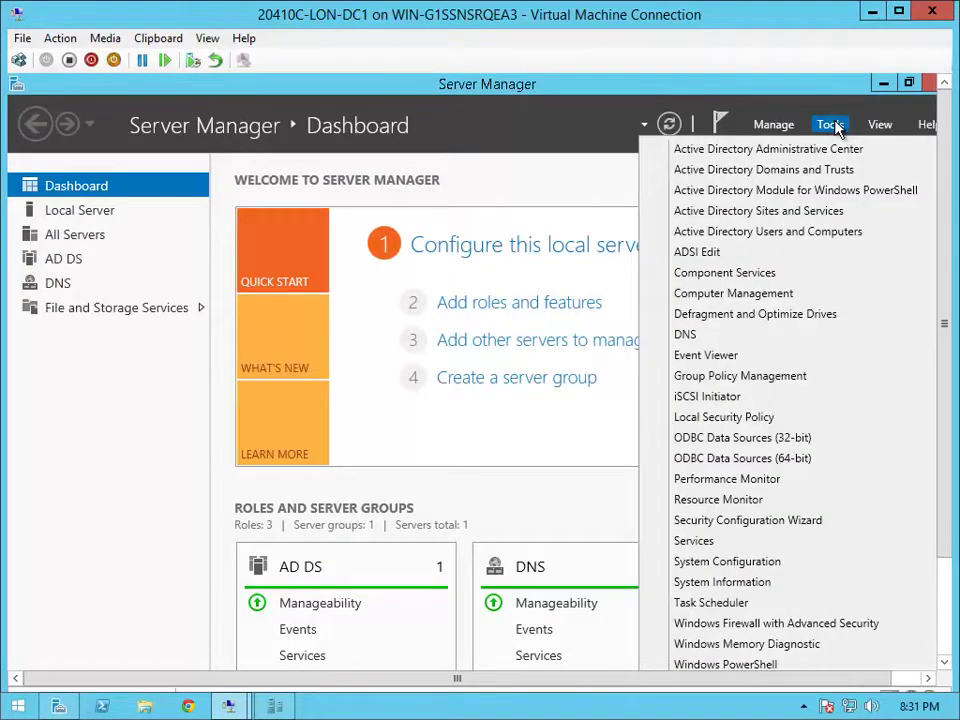
pyautogui.click(786, 231)
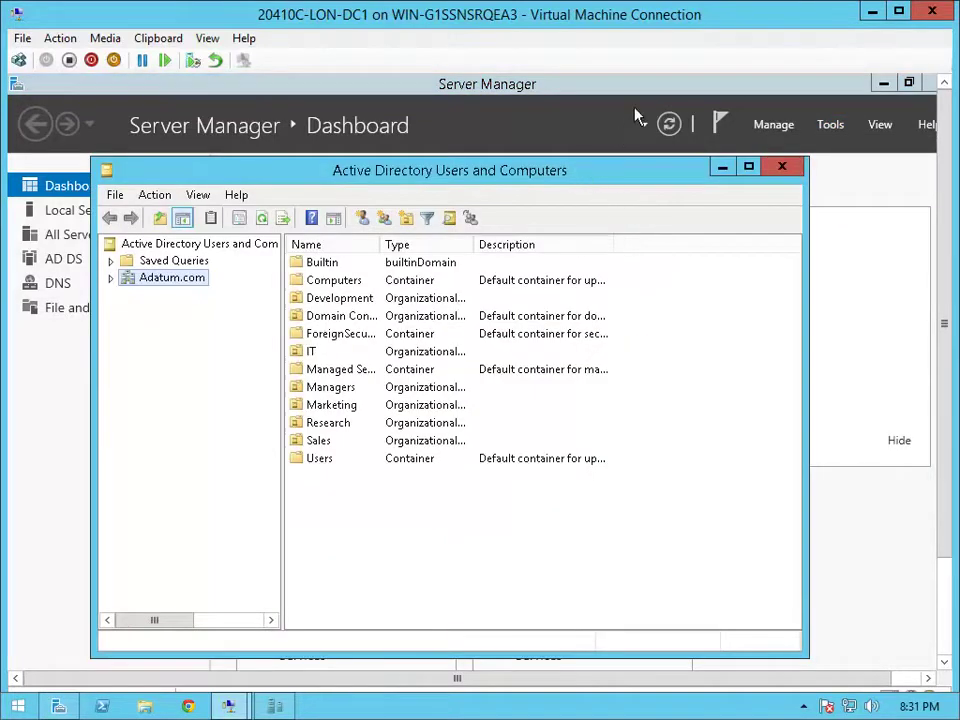
pyautogui.moveTo(578, 173); pyautogui.dragTo(648, 107)
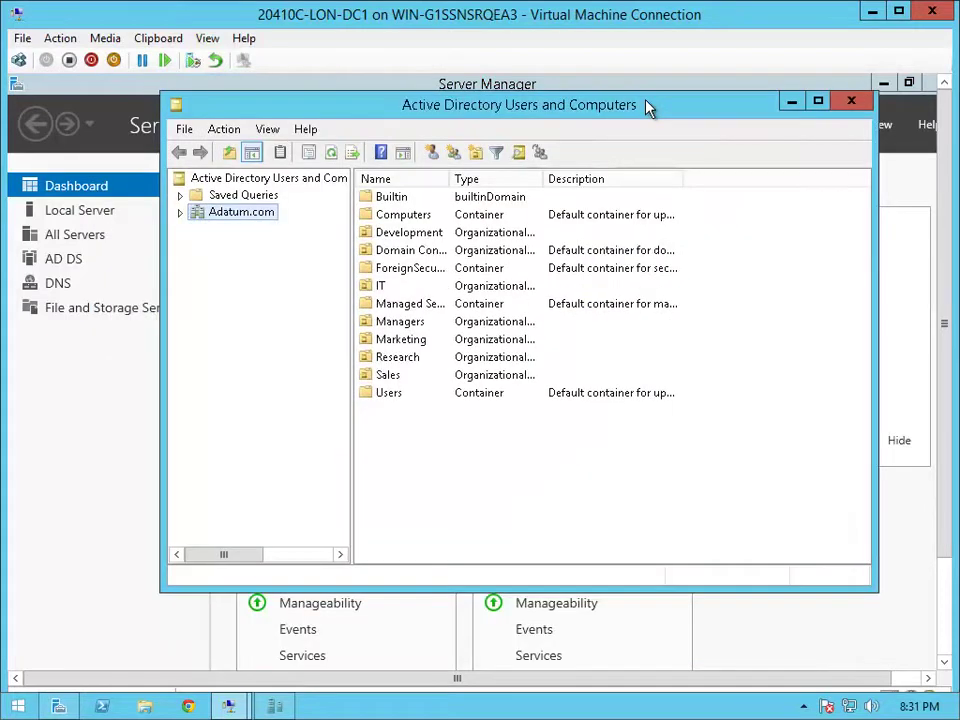
pyautogui.click(478, 152)
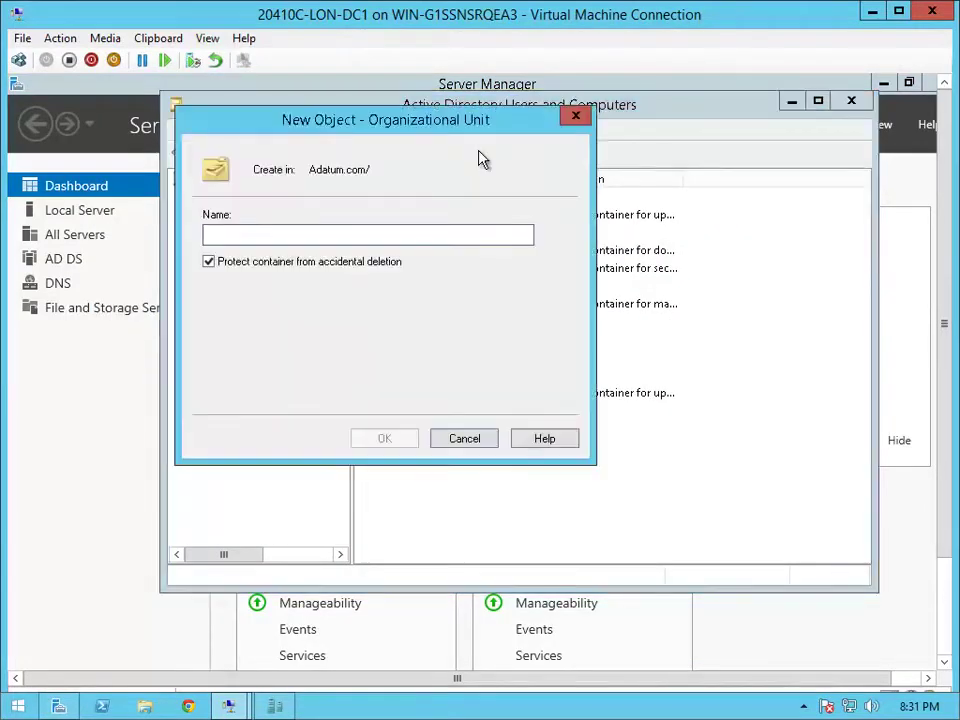
# Create the organizational unit 'Branch Office 1' directly under Adatum.com
pyautogui.write('Bran')
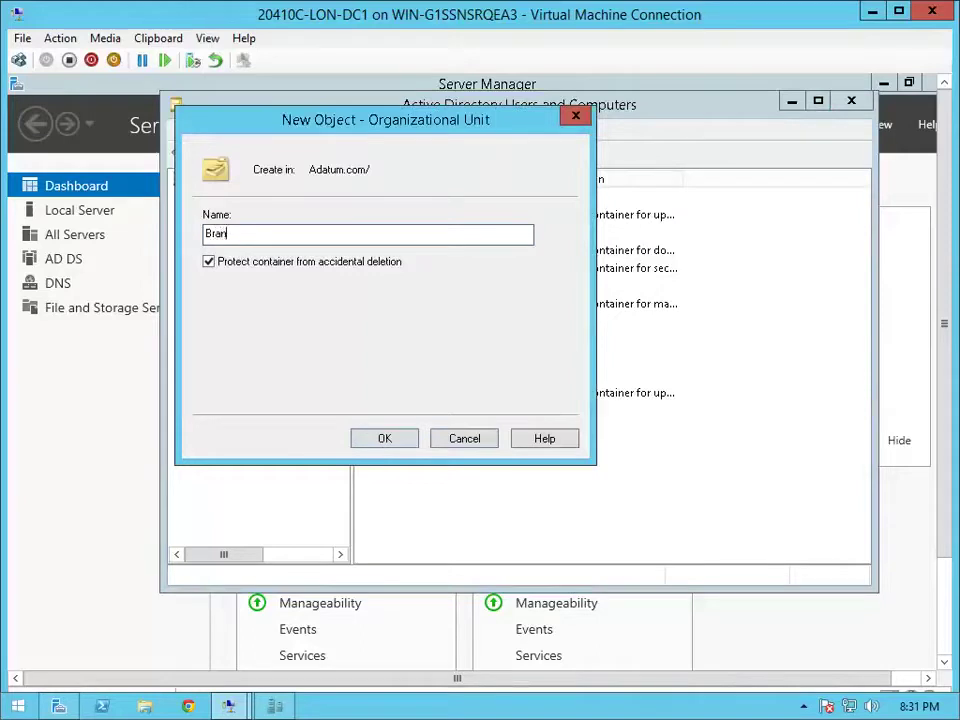
pyautogui.write('ch Office 1')
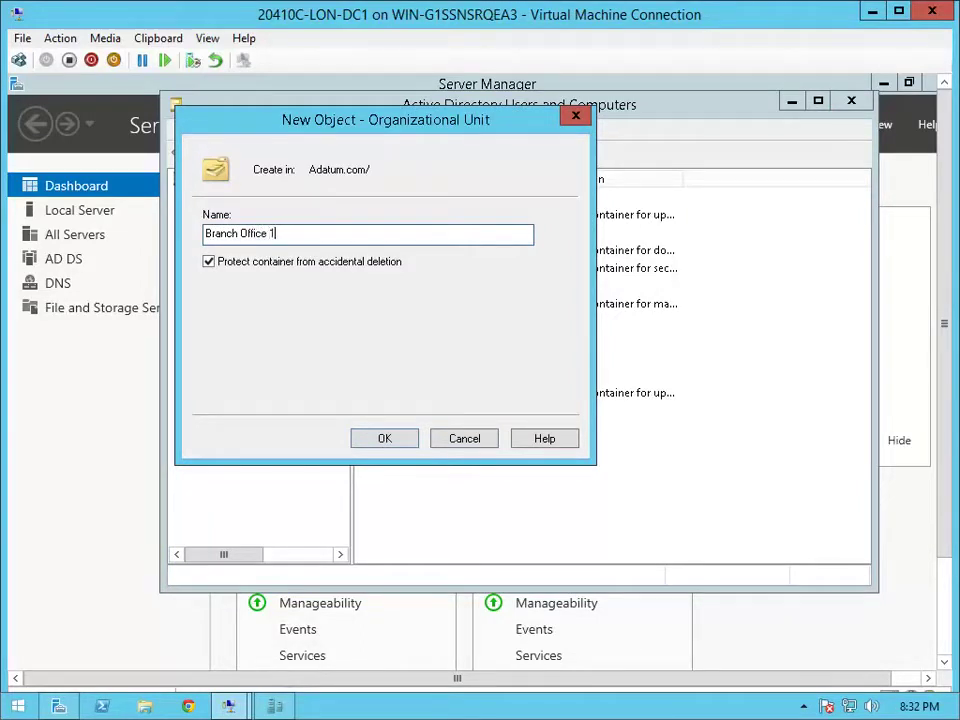
pyautogui.click(381, 436)
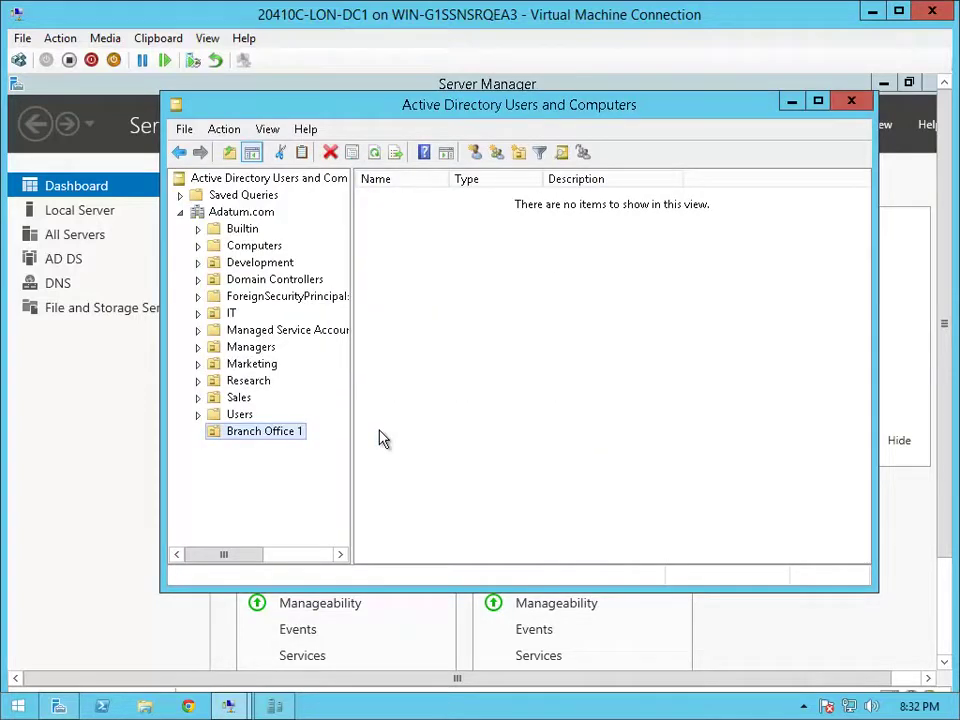
# Create the global security group 'Branch 1 Help Desk' in Branch Office 1
pyautogui.click(499, 156)
pyautogui.write('Branch 1')
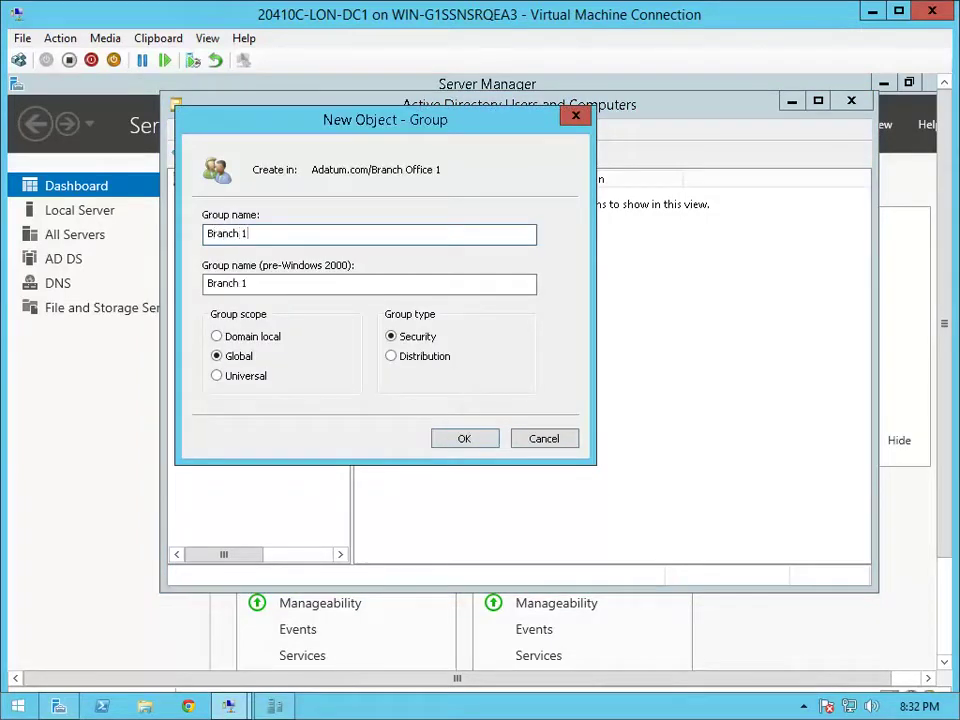
pyautogui.hotkey('ctrl', 'a')
pyautogui.click(211, 233)
pyautogui.write('Help Desk')
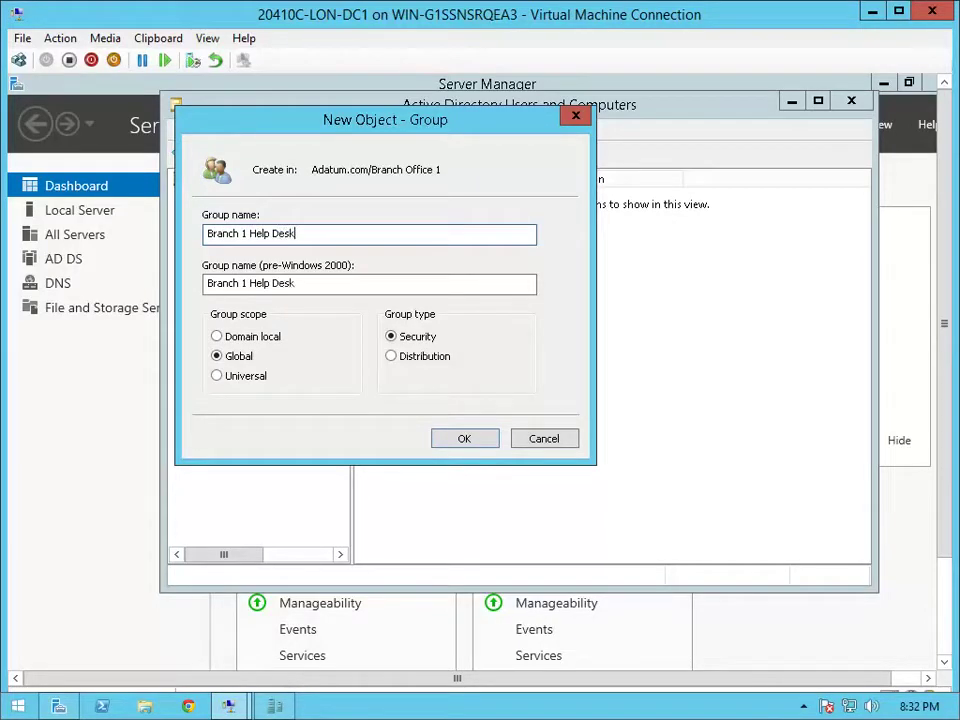
pyautogui.click(463, 438)
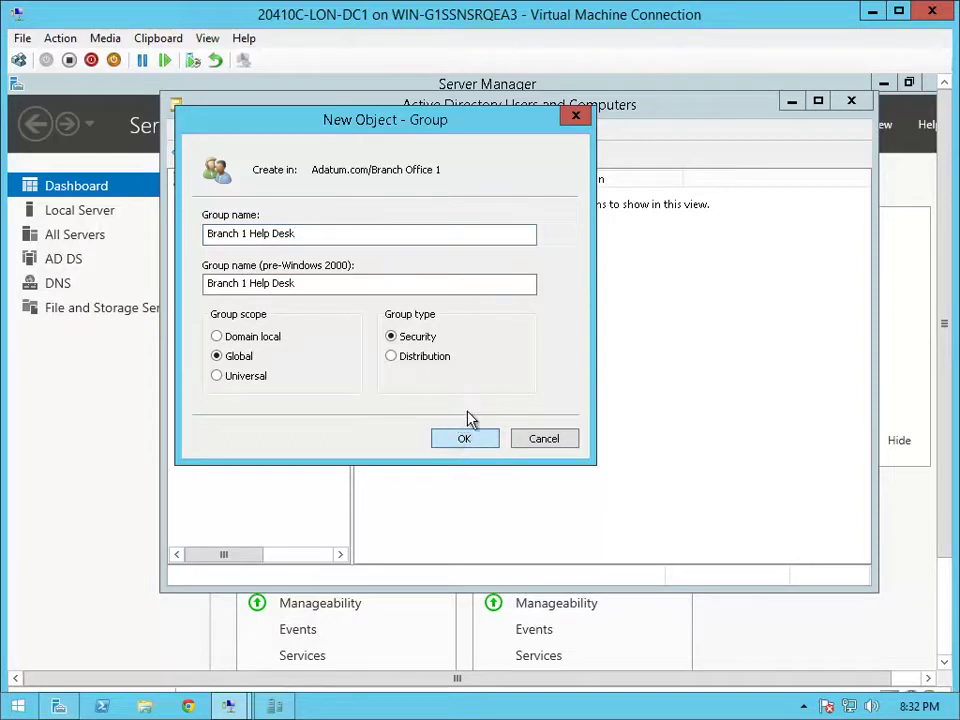
# Add the groups 'Branch 1 Administrators' and 'Branch 1 Users' to Branch Office 1
pyautogui.click(497, 152)
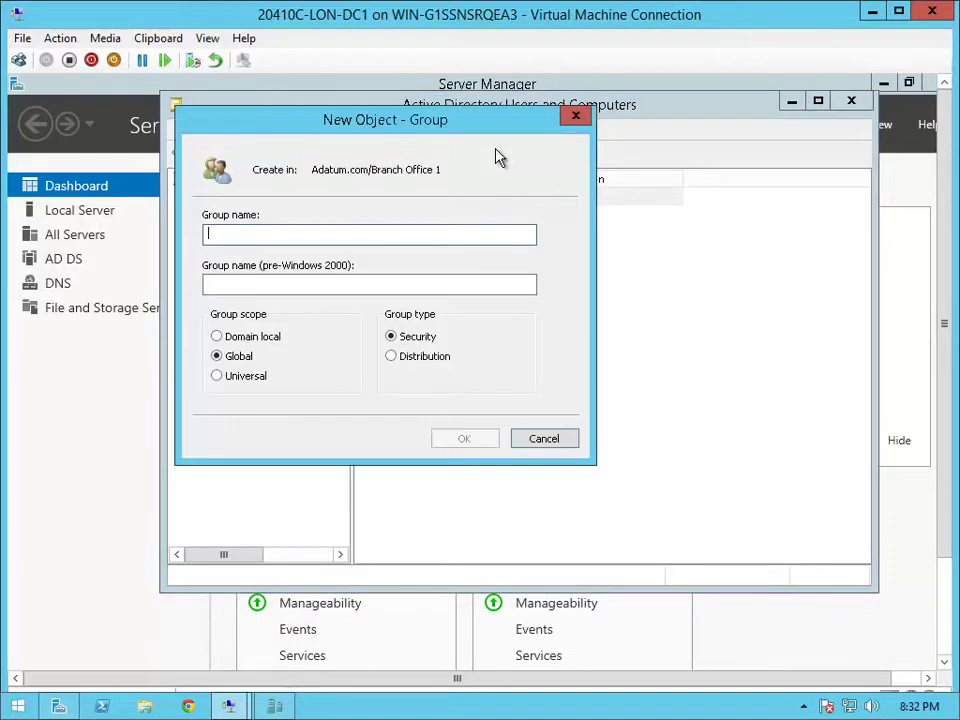
pyautogui.write('Branch 1 ')
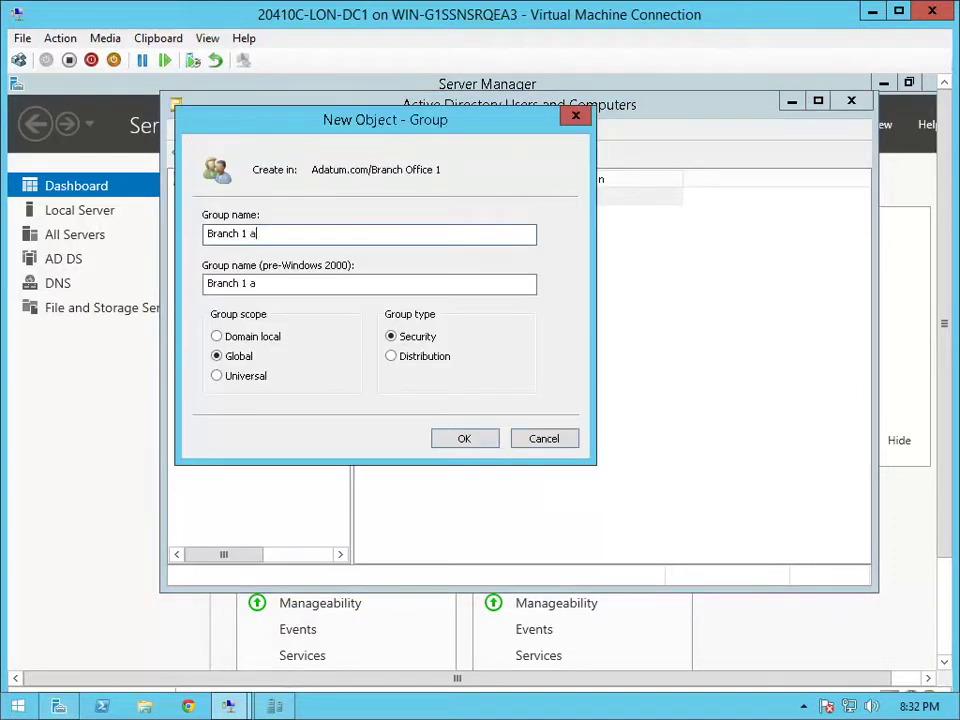
pyautogui.write('Administrators')
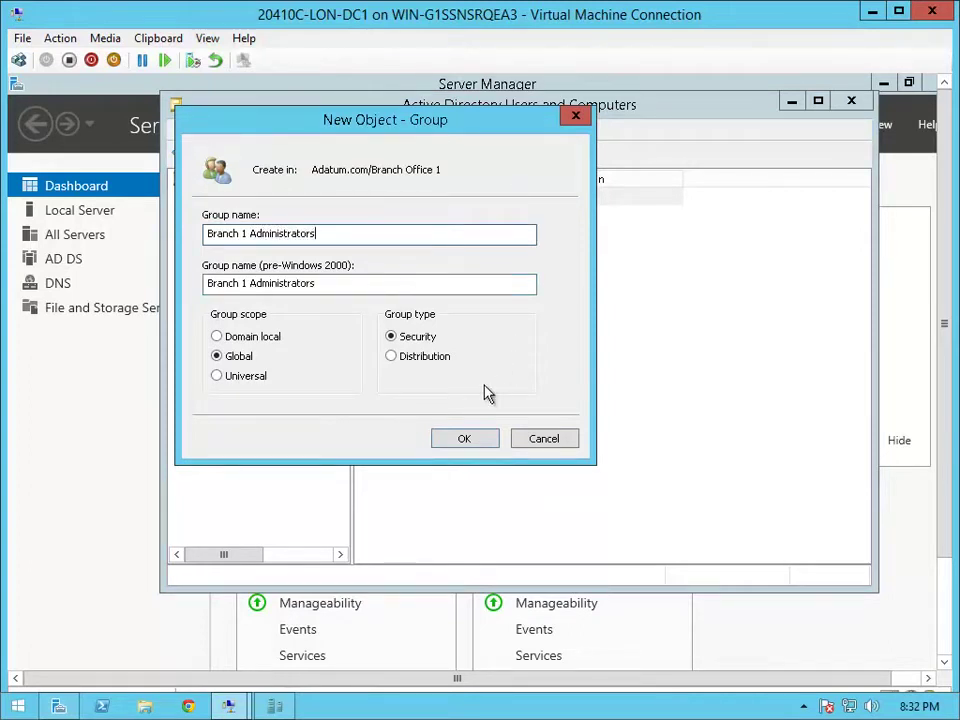
pyautogui.click(459, 432)
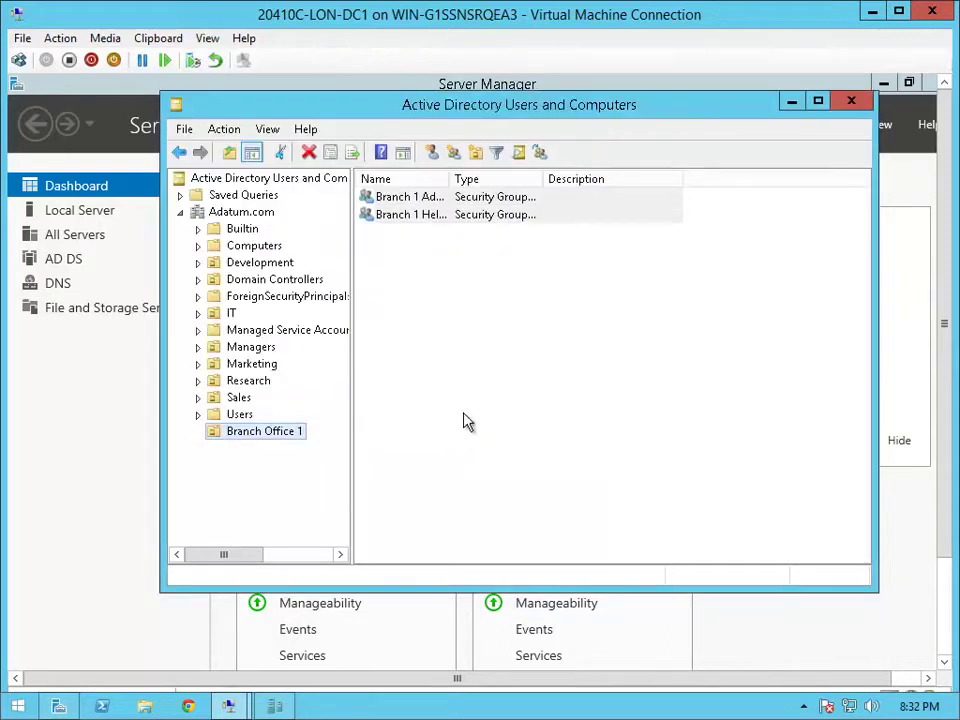
pyautogui.click(452, 153)
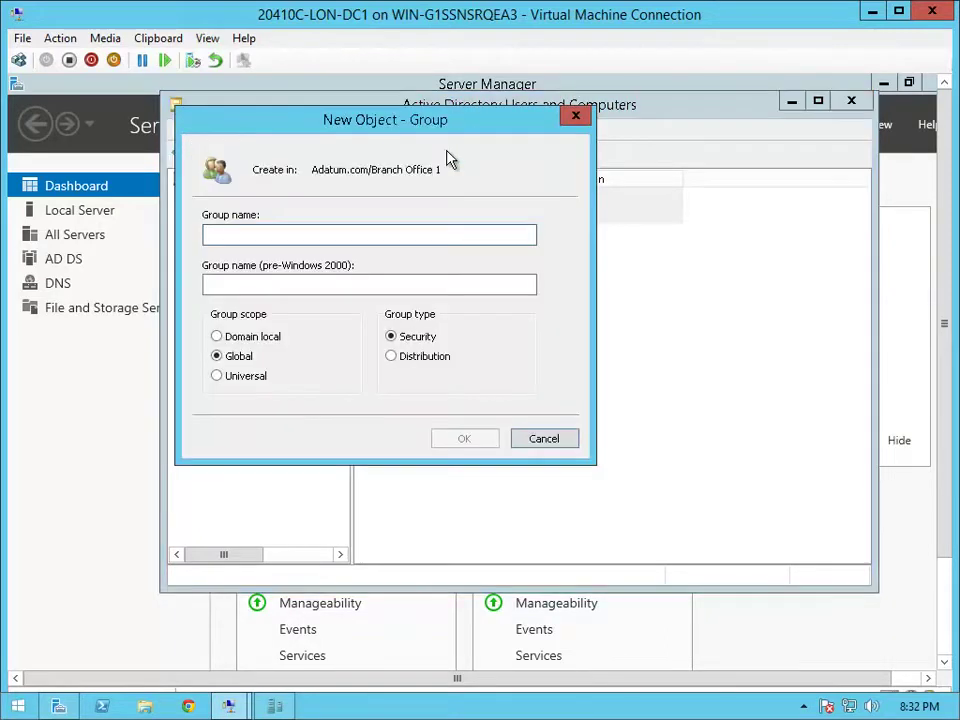
pyautogui.write('Branch 1 ')
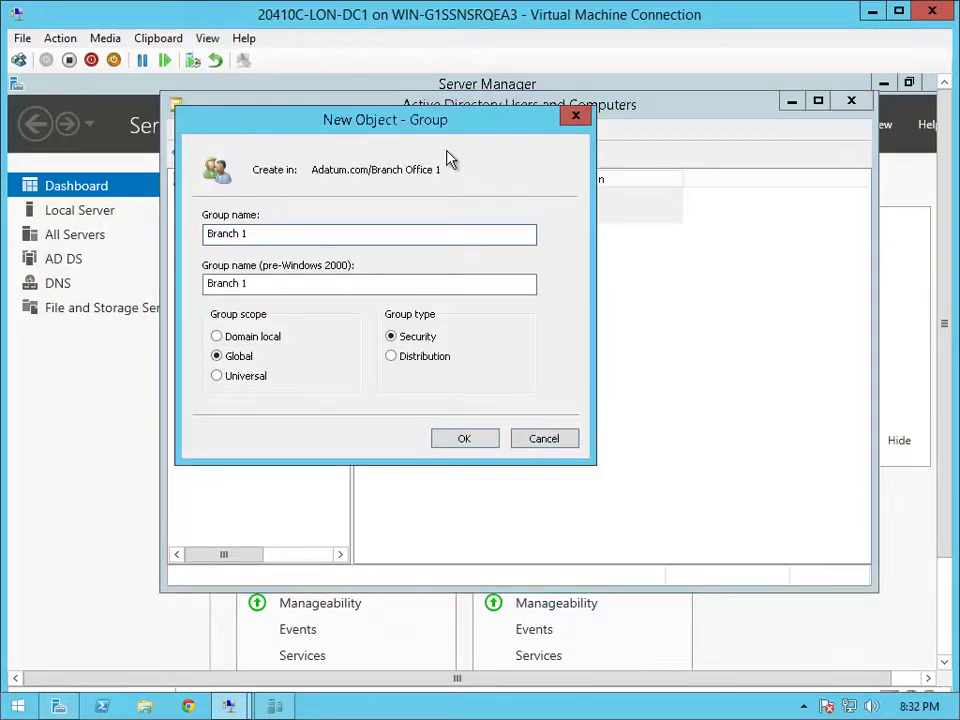
pyautogui.write('Users')
pyautogui.click(457, 438)
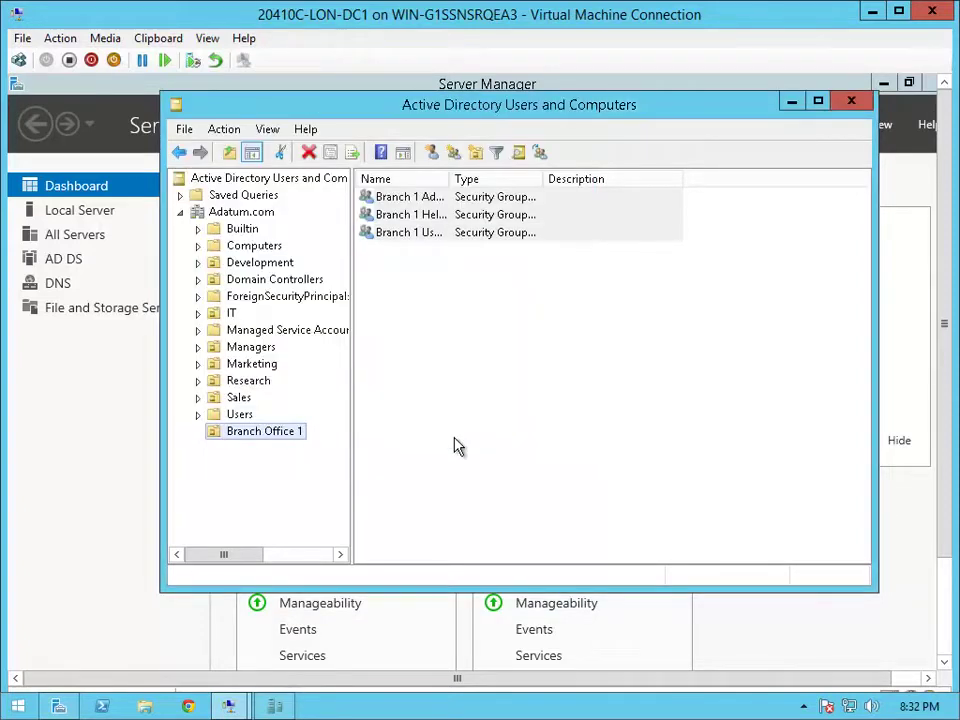
pyautogui.click(231, 313)
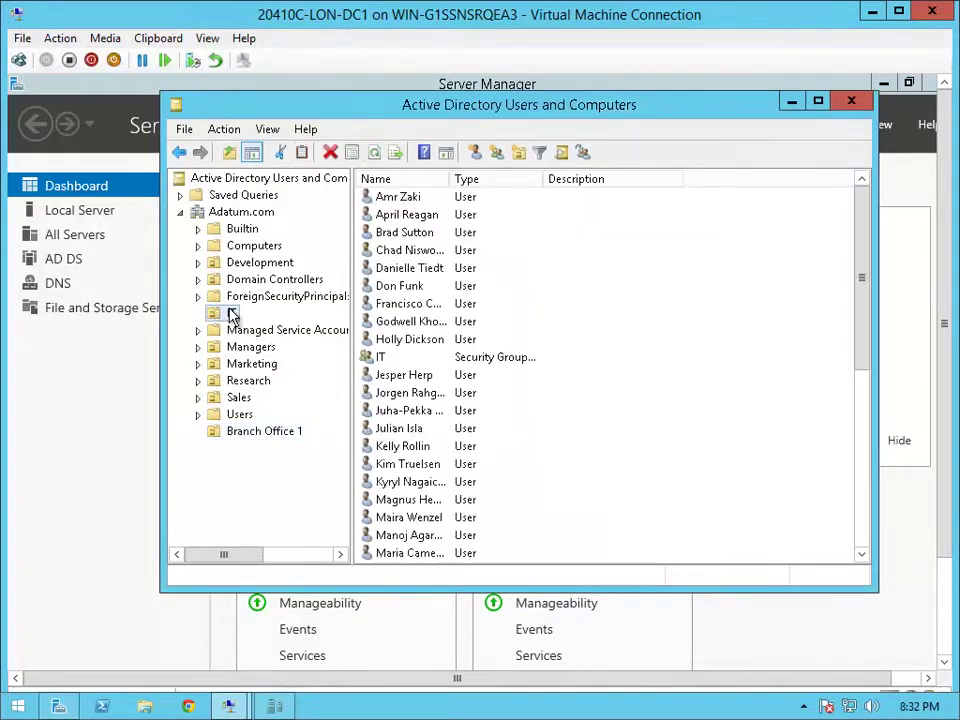
# Move the user account from the IT unit into Branch Office 1 and view that OU
pyautogui.click(400, 345)
pyautogui.rightClick(402, 349)
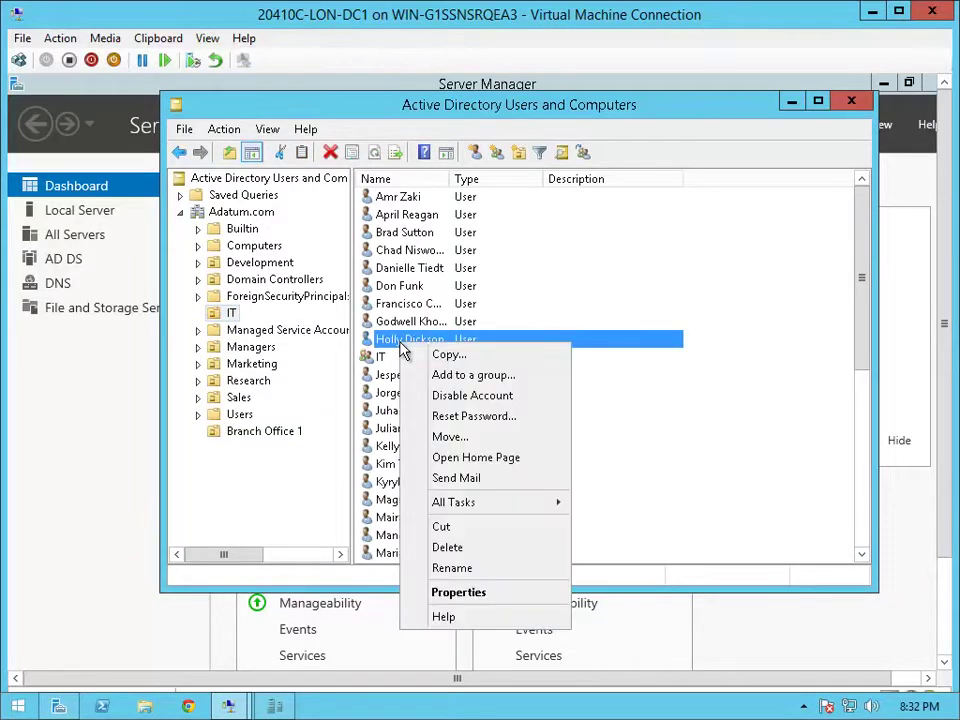
pyautogui.click(458, 438)
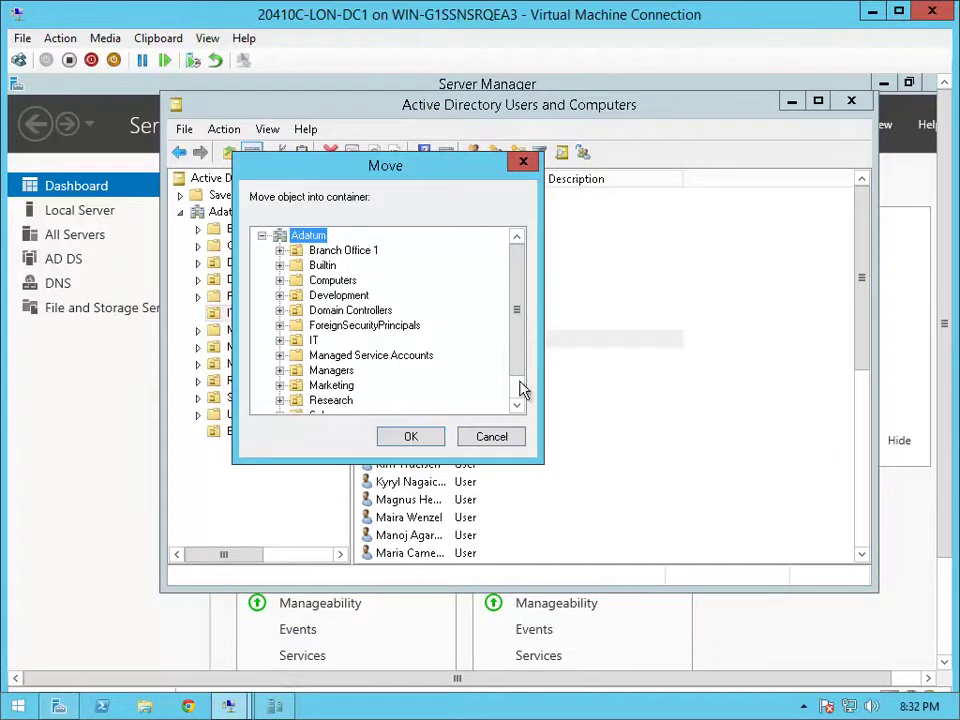
pyautogui.click(335, 252)
pyautogui.click(406, 440)
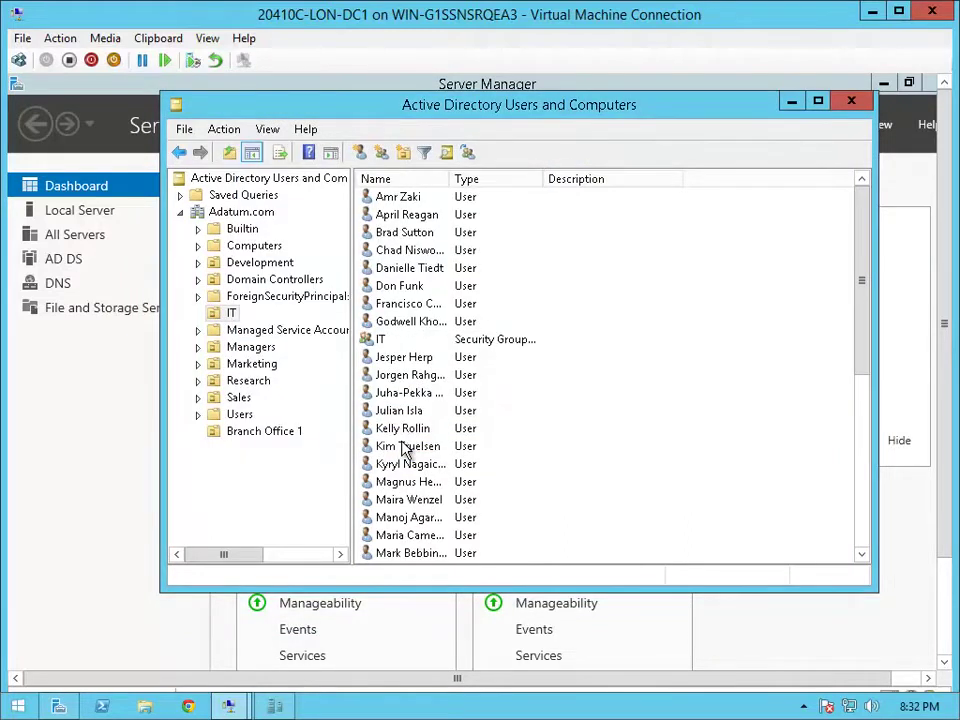
pyautogui.click(262, 431)
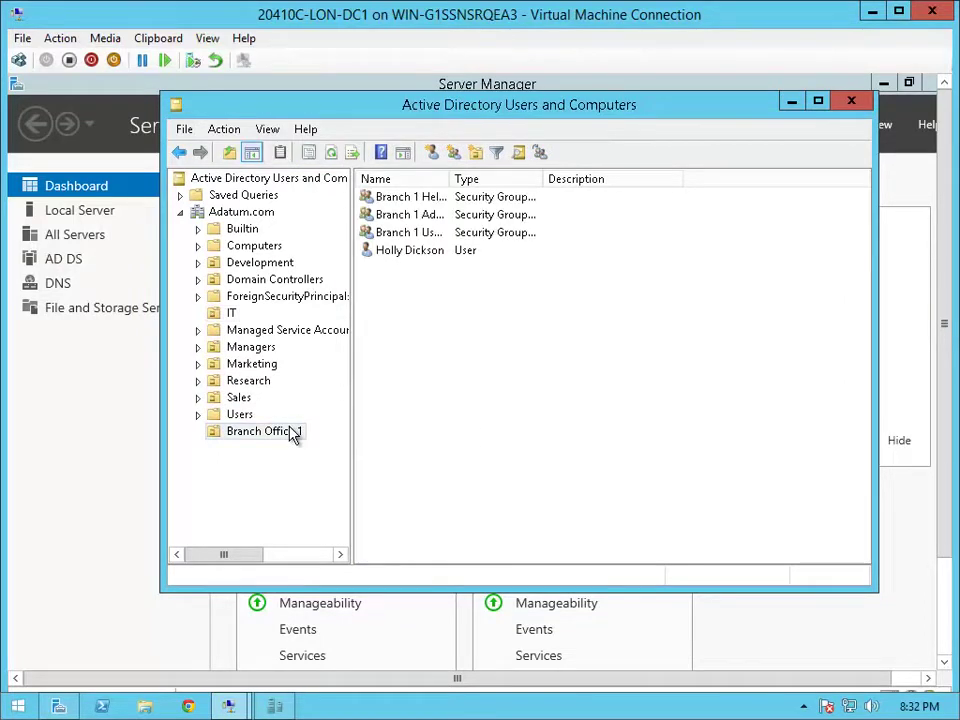
pyautogui.click(254, 436)
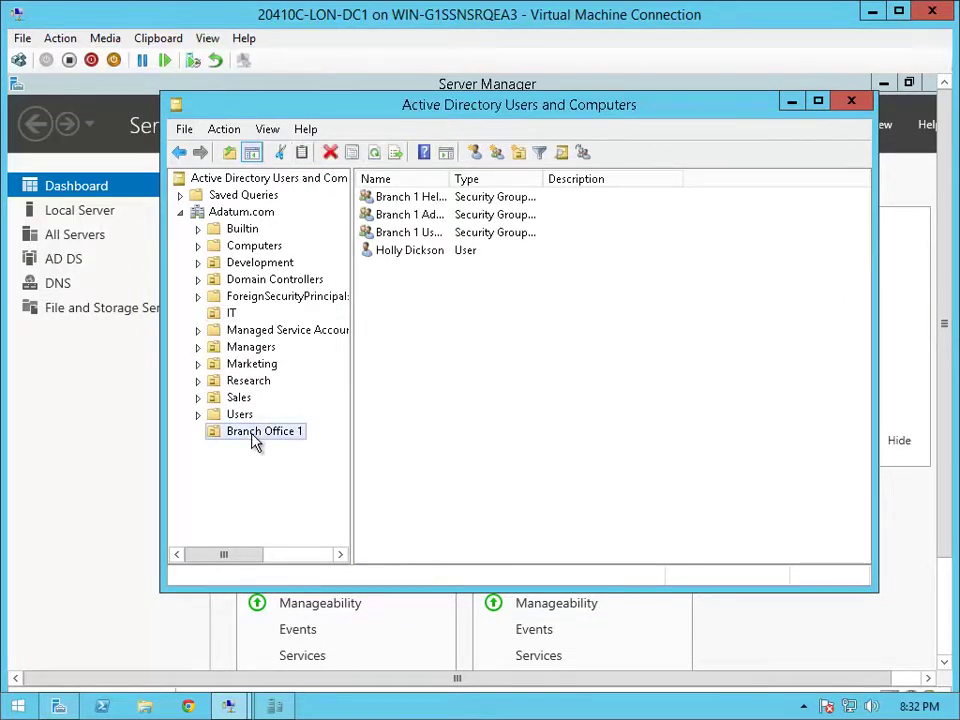
# Search the Entire Directory for the first branch user and move it into Branch Office 1
pyautogui.click(561, 153)
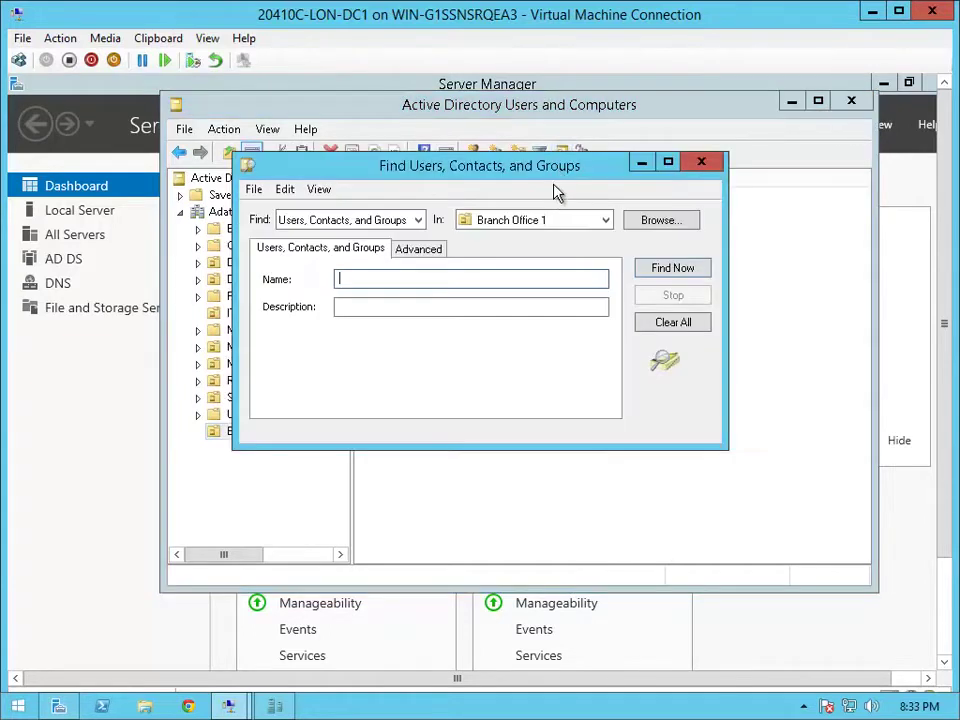
pyautogui.click(543, 230)
pyautogui.click(525, 240)
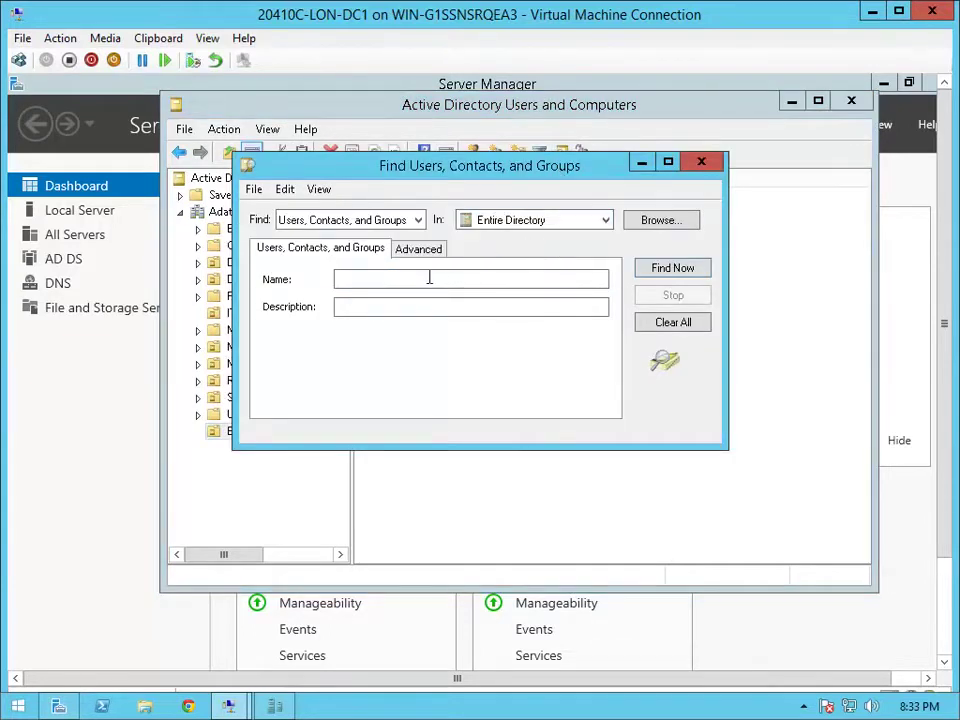
pyautogui.click(429, 279)
pyautogui.write('Bart')
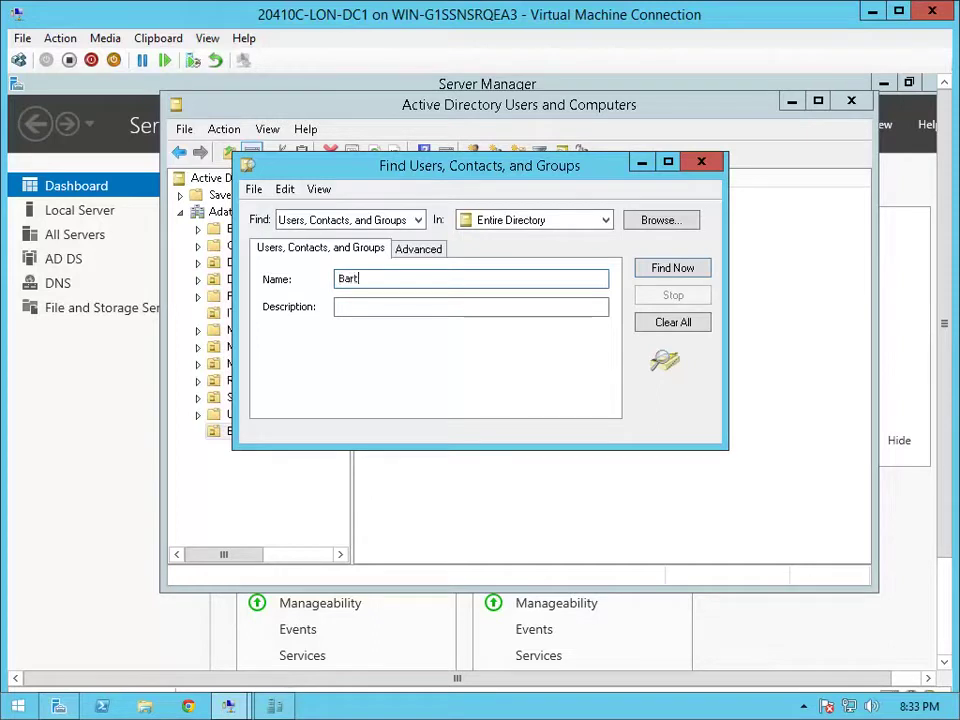
pyautogui.press('Return')
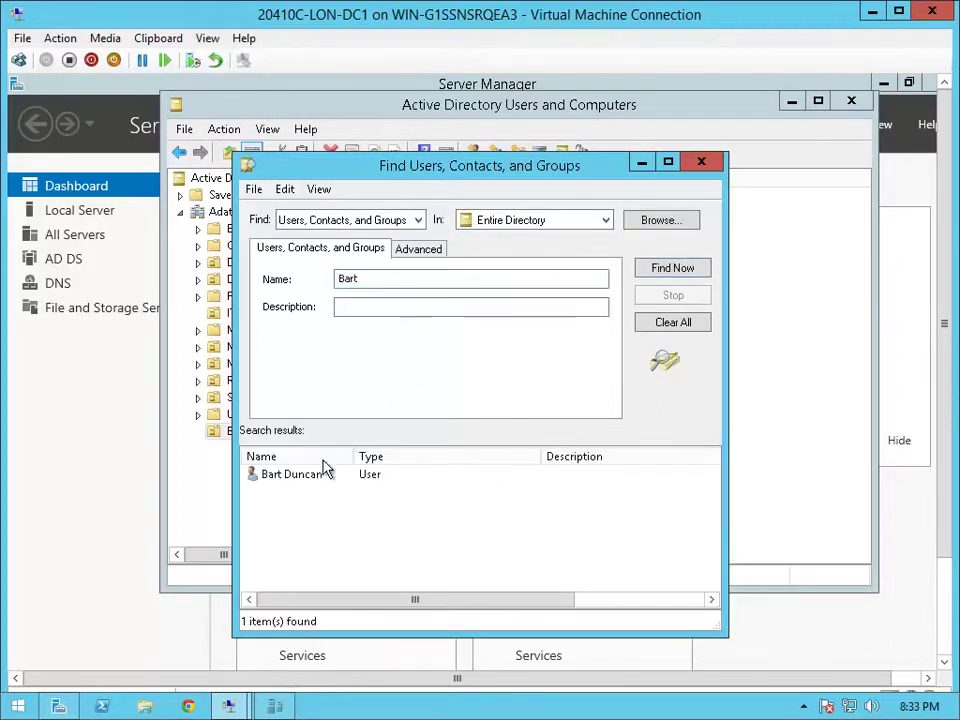
pyautogui.rightClick(315, 478)
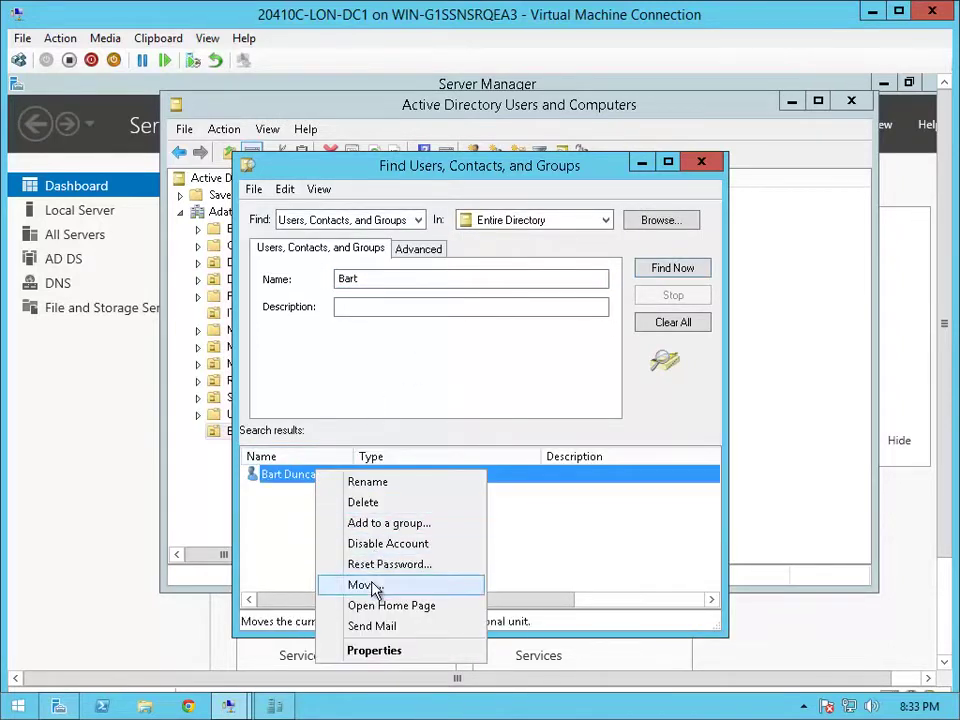
pyautogui.click(370, 584)
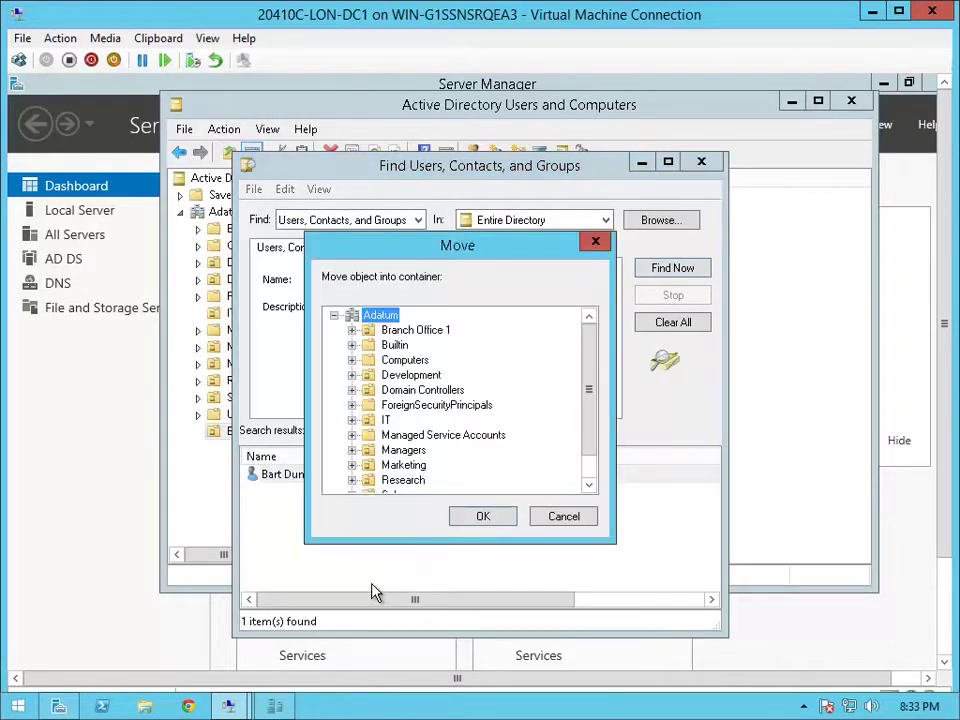
pyautogui.click(420, 330)
pyautogui.click(484, 518)
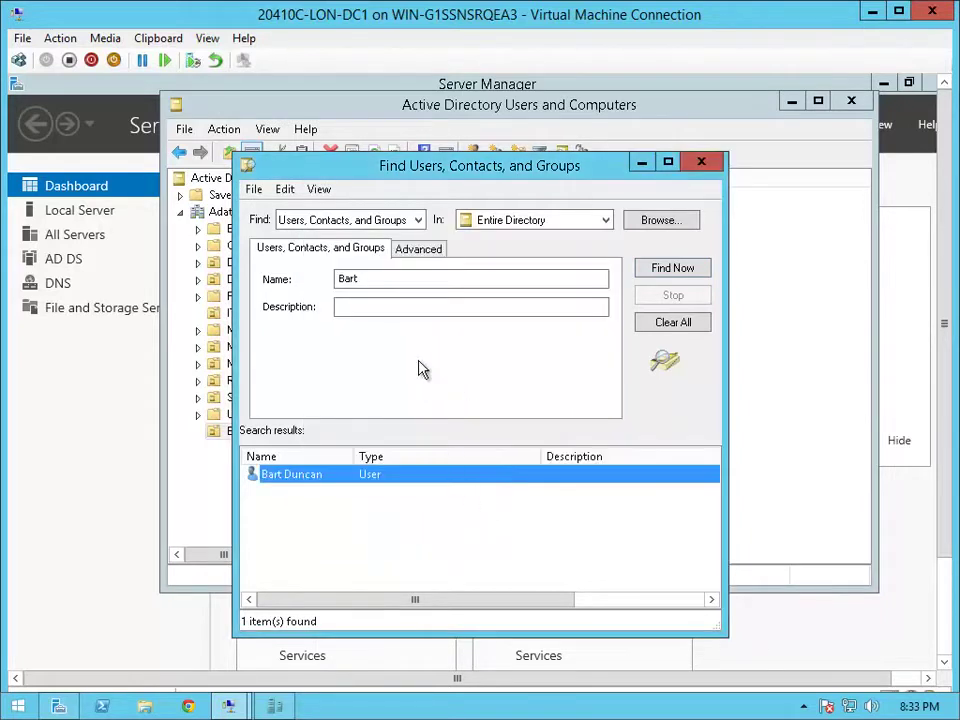
# Find the second branch user by name and move it into Branch Office 1
pyautogui.doubleClick(379, 280)
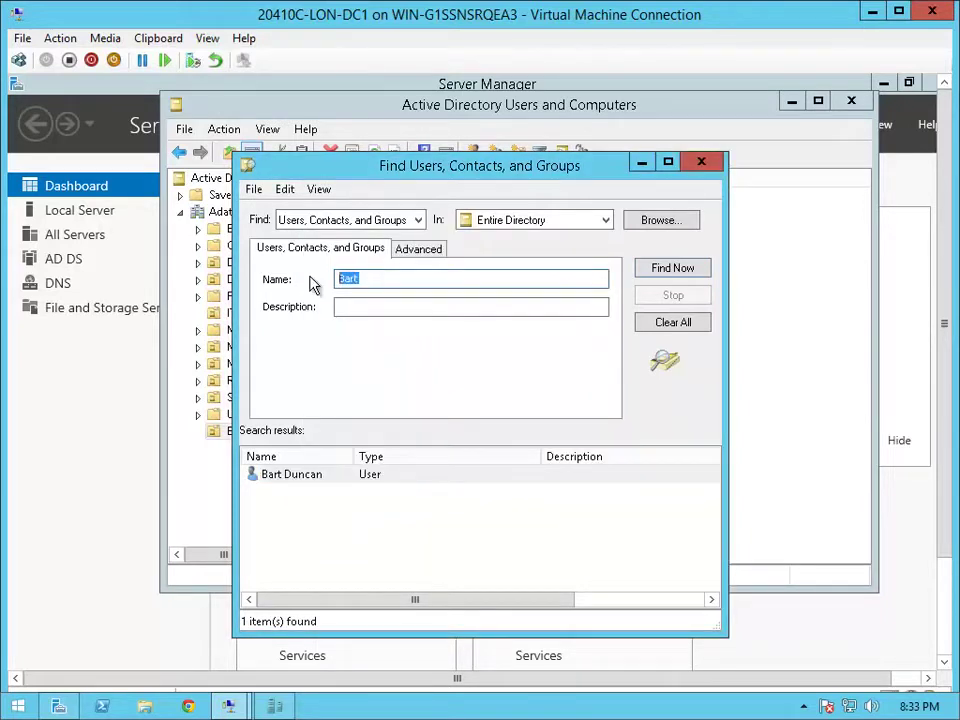
pyautogui.write('Ed Mea')
pyautogui.press('Return')
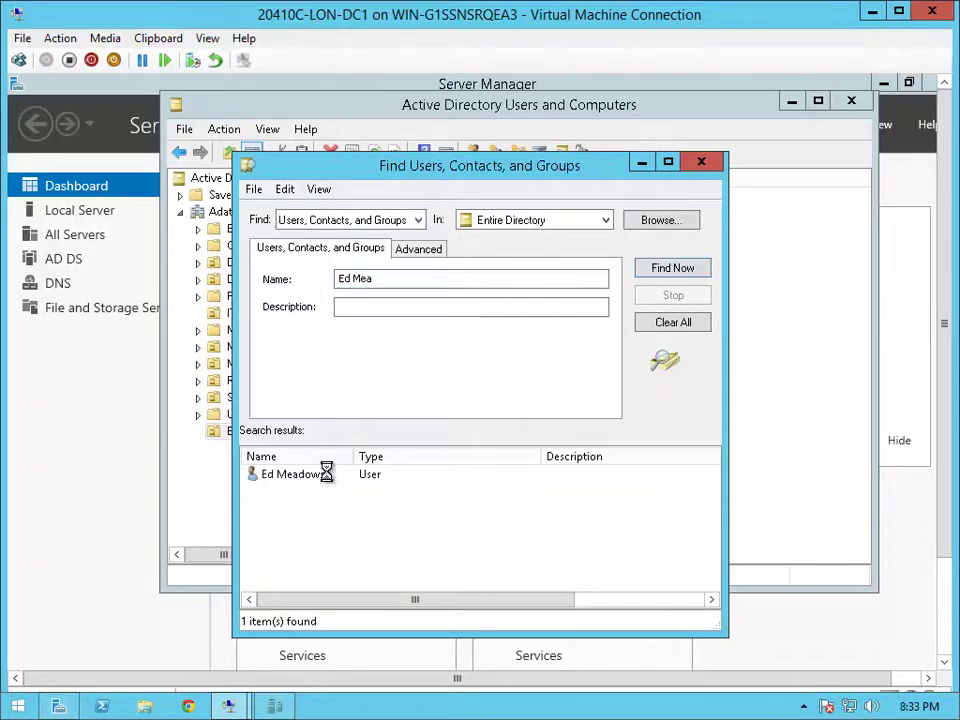
pyautogui.rightClick(326, 474)
pyautogui.click(406, 583)
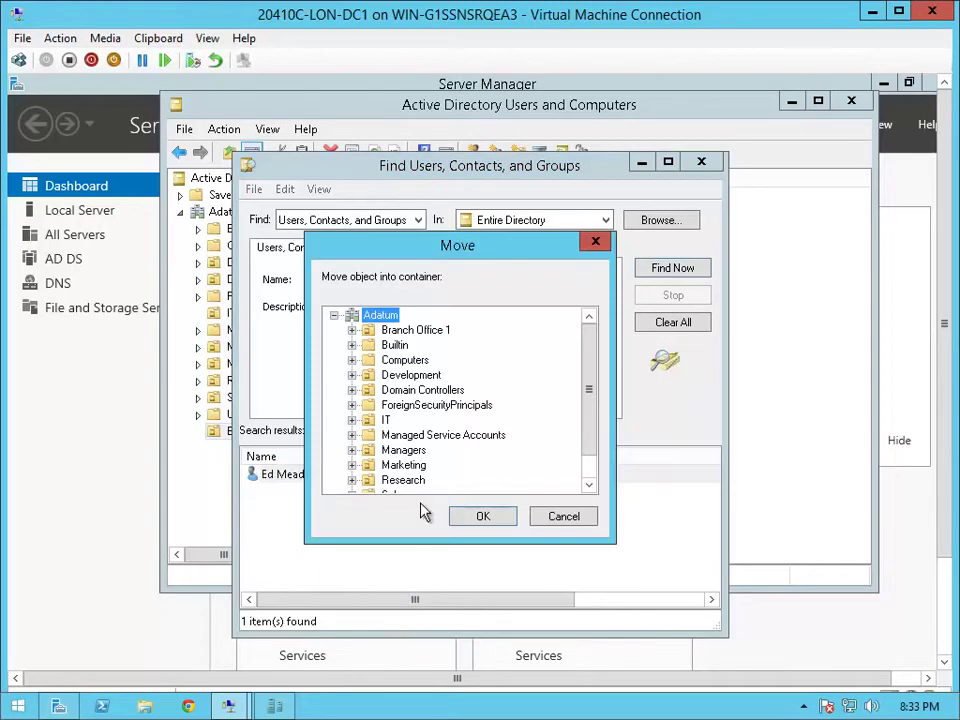
pyautogui.scroll(-1, 407, 343)
pyautogui.scroll(1, 435, 349)
pyautogui.click(422, 335)
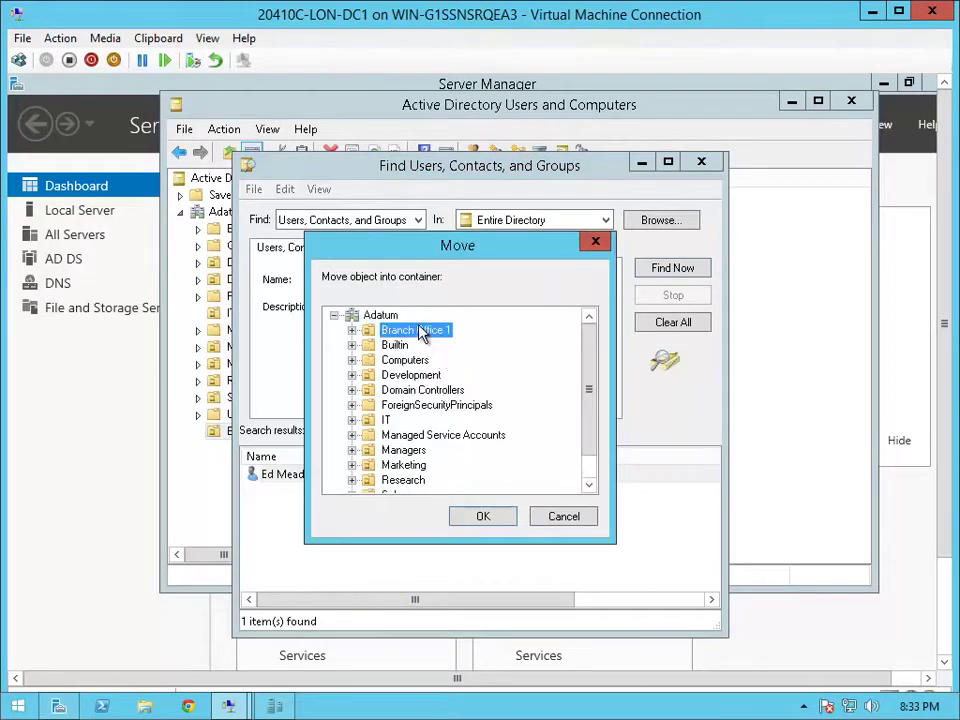
pyautogui.click(484, 516)
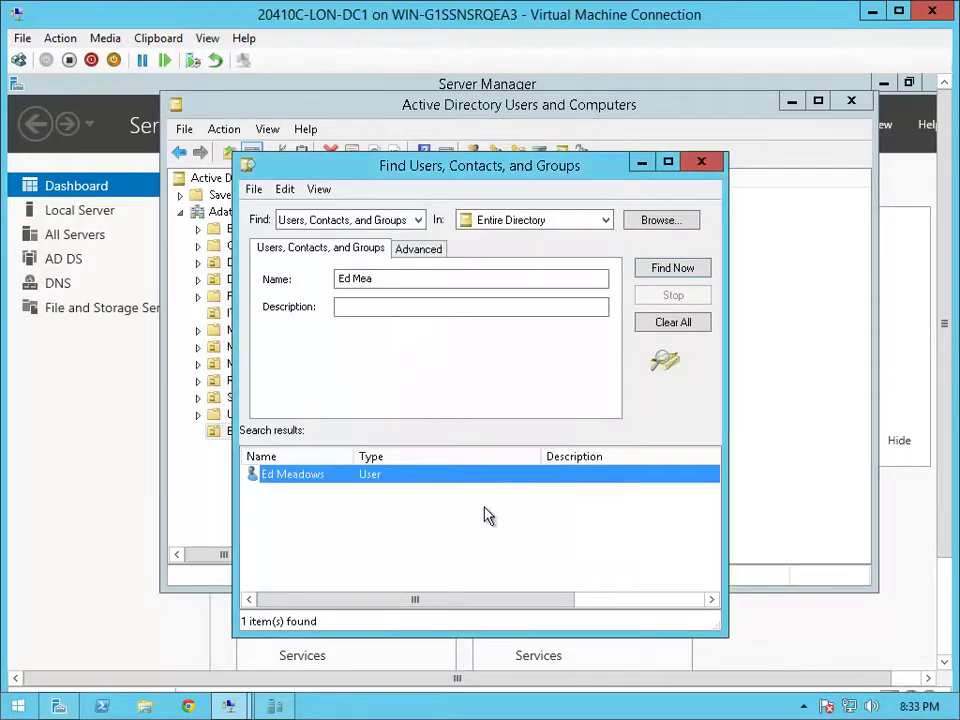
# Find the third branch user by name and relocate it to Branch Office 1
pyautogui.moveTo(390, 280); pyautogui.dragTo(306, 279)
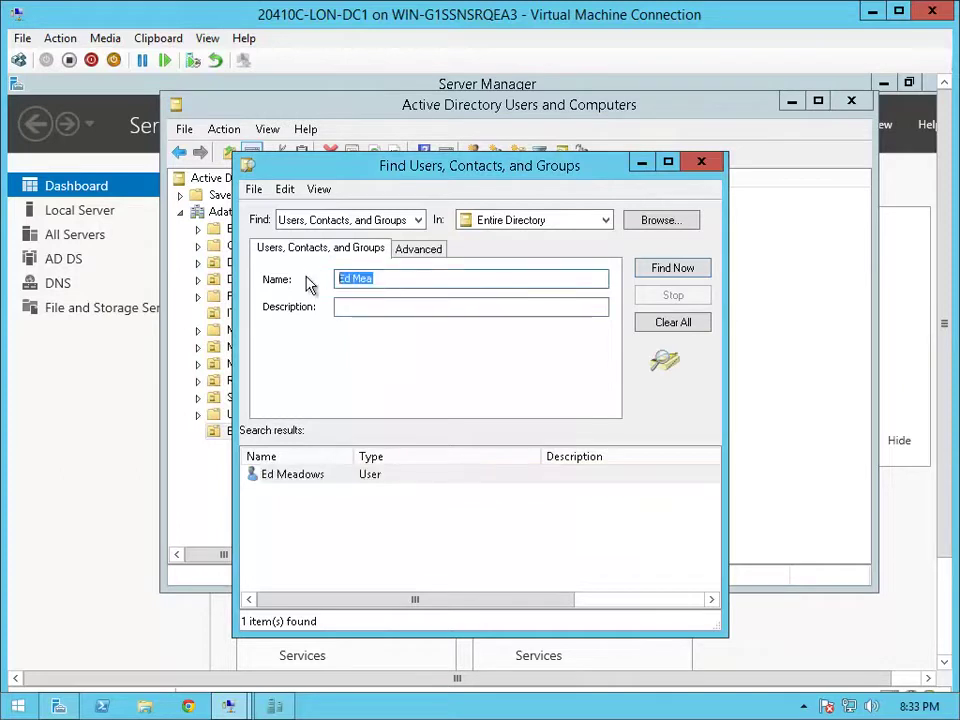
pyautogui.write('Connie')
pyautogui.press('Return')
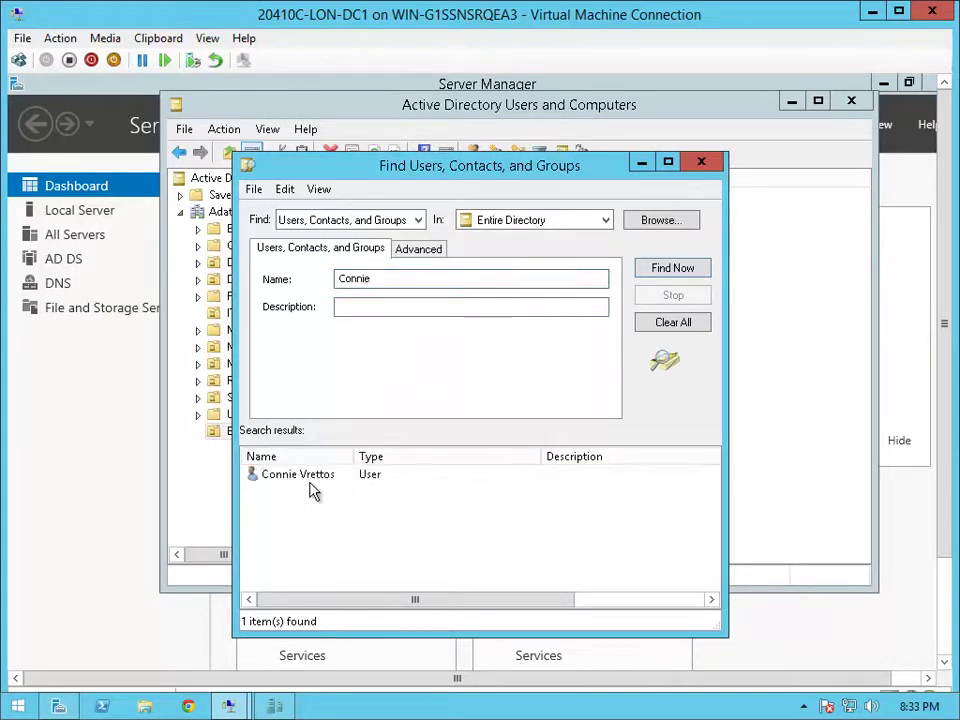
pyautogui.click(310, 482)
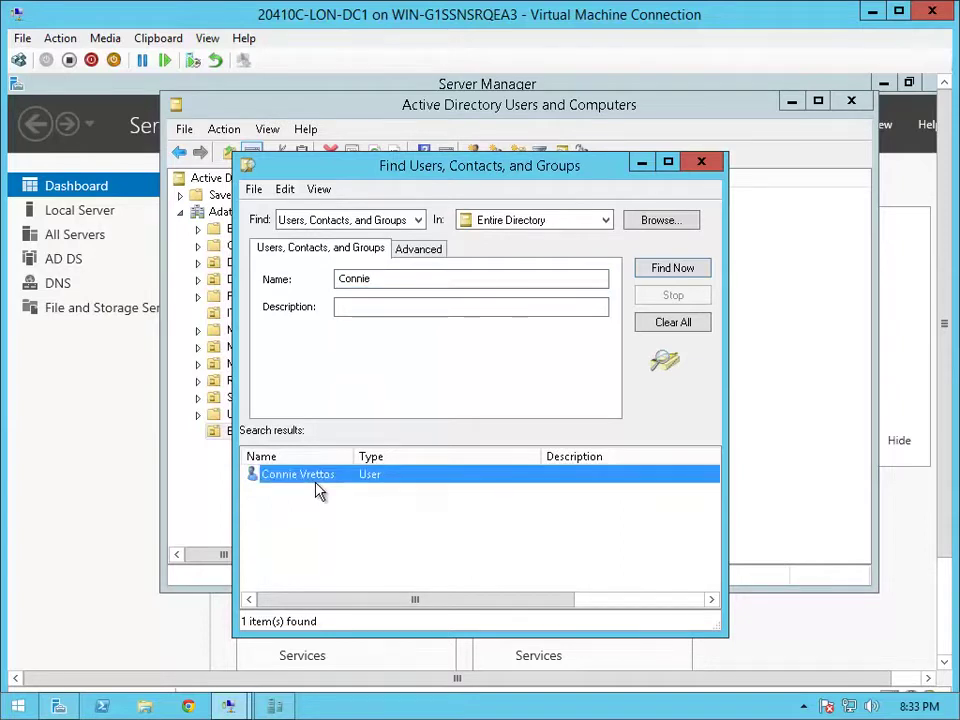
pyautogui.rightClick(337, 484)
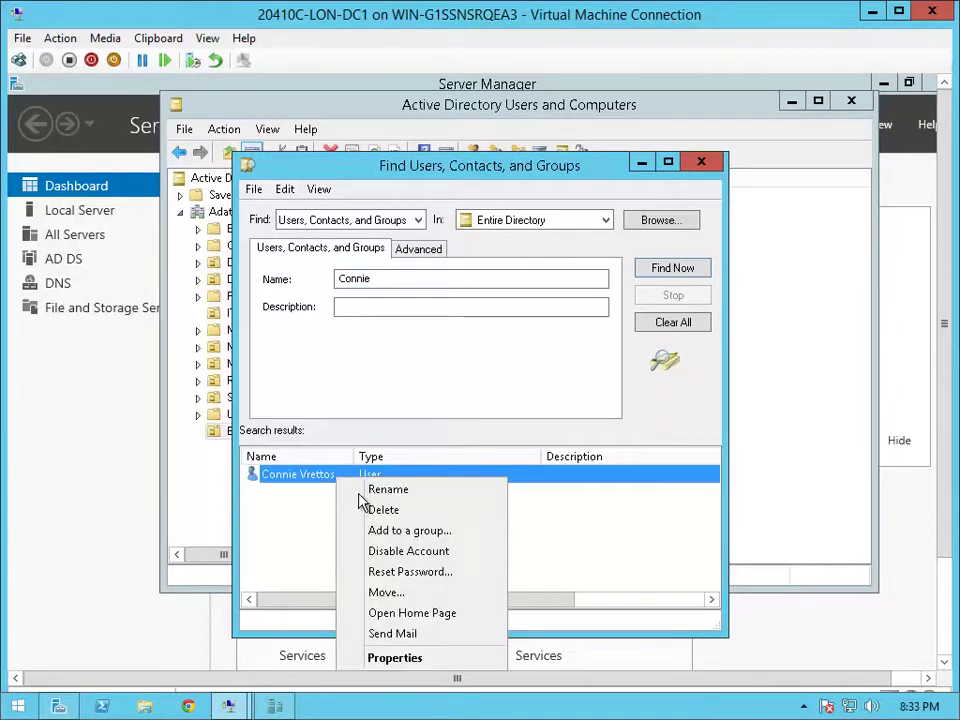
pyautogui.click(406, 591)
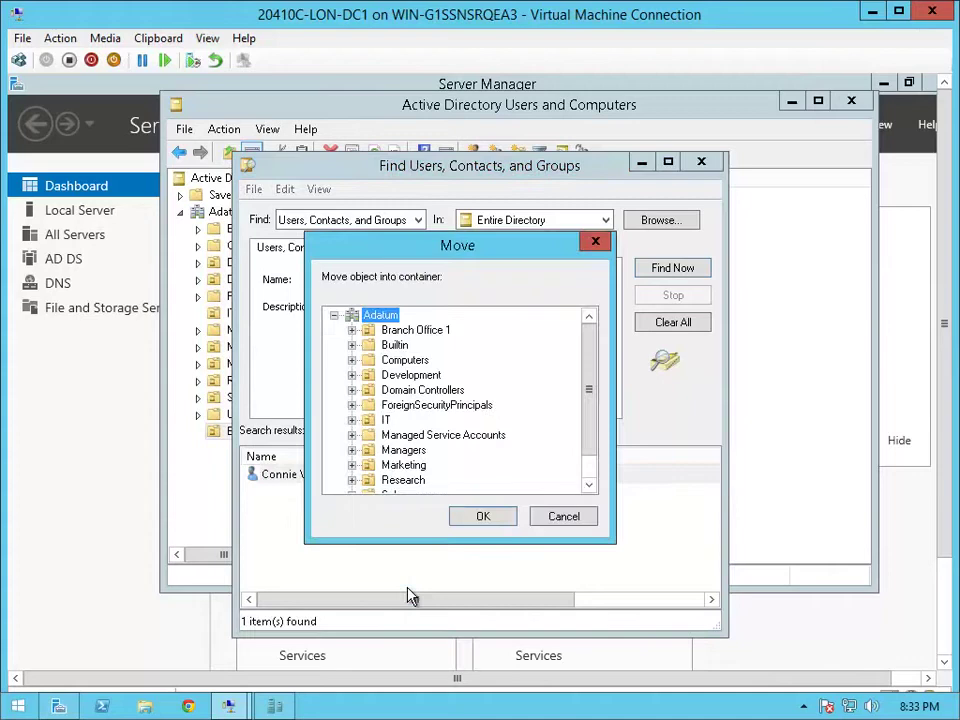
pyautogui.click(405, 332)
pyautogui.click(481, 520)
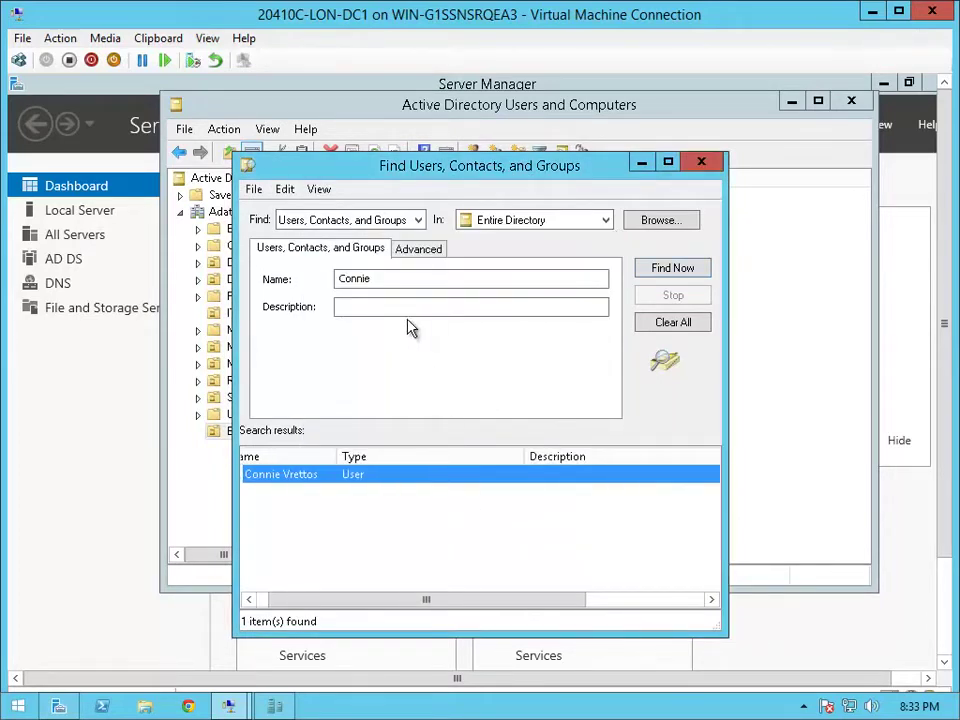
# Search for the fourth branch user and move its account into Branch Office 1
pyautogui.moveTo(388, 281); pyautogui.dragTo(276, 279)
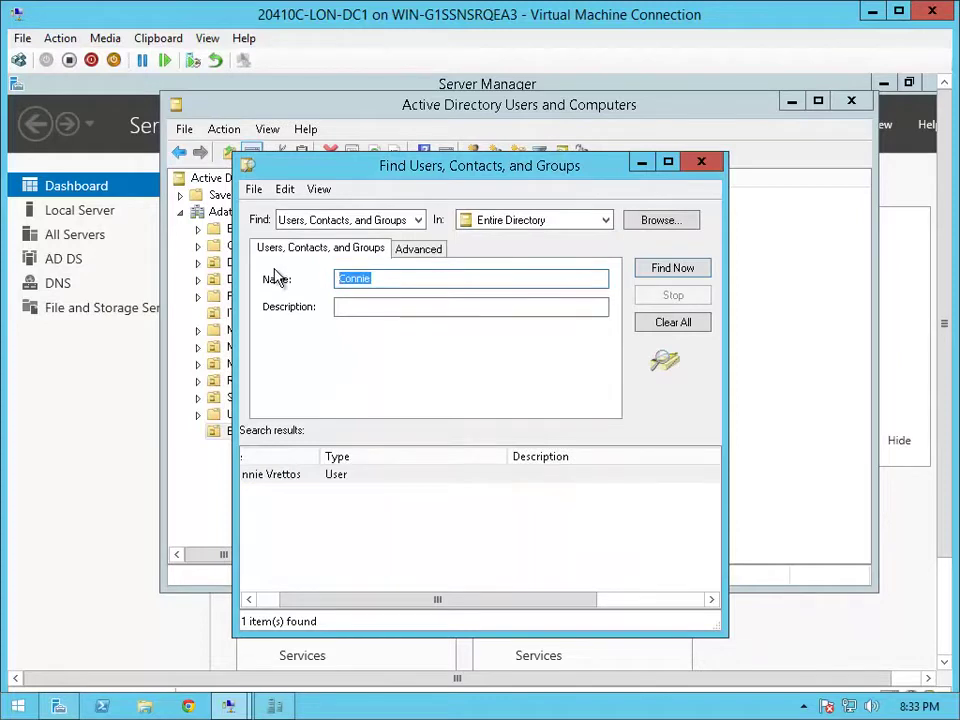
pyautogui.write('Barb')
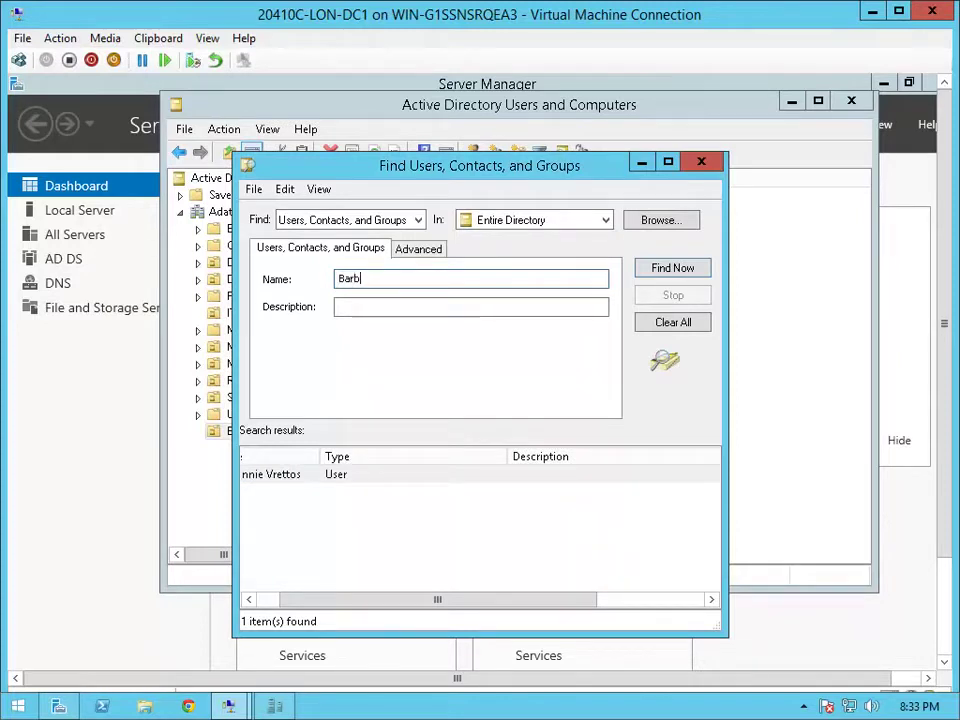
pyautogui.write('ara')
pyautogui.press('Return')
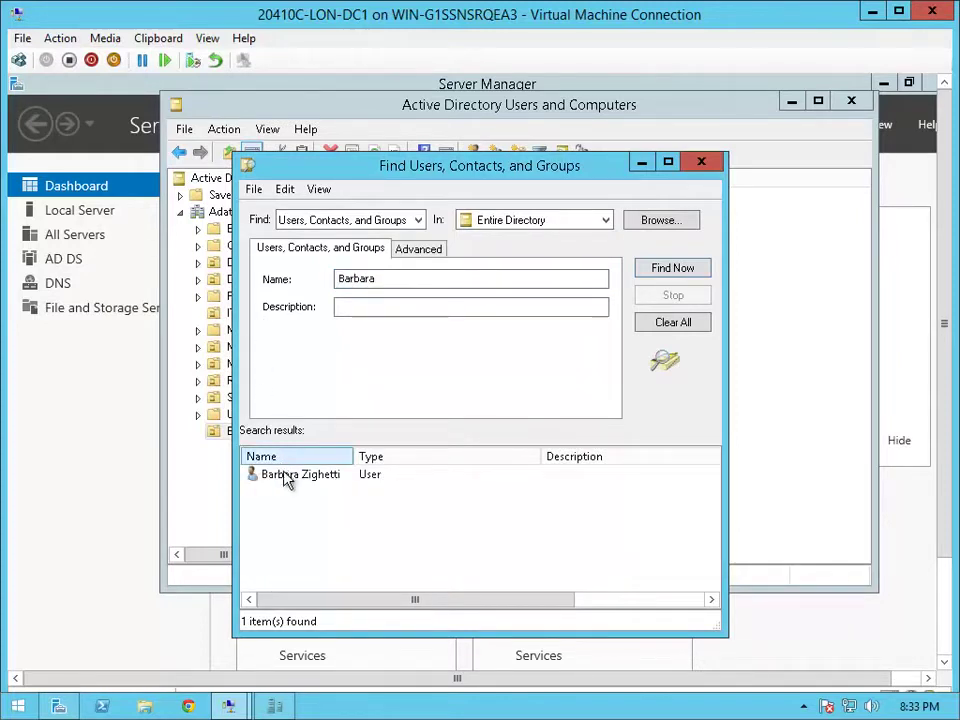
pyautogui.click(287, 478)
pyautogui.rightClick(287, 488)
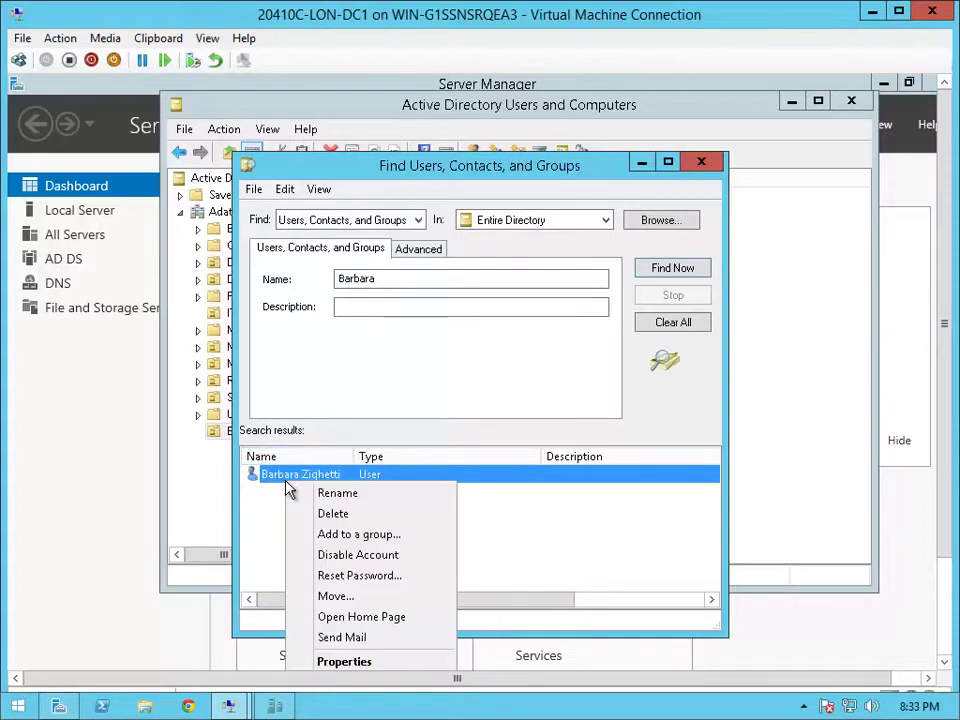
pyautogui.click(336, 596)
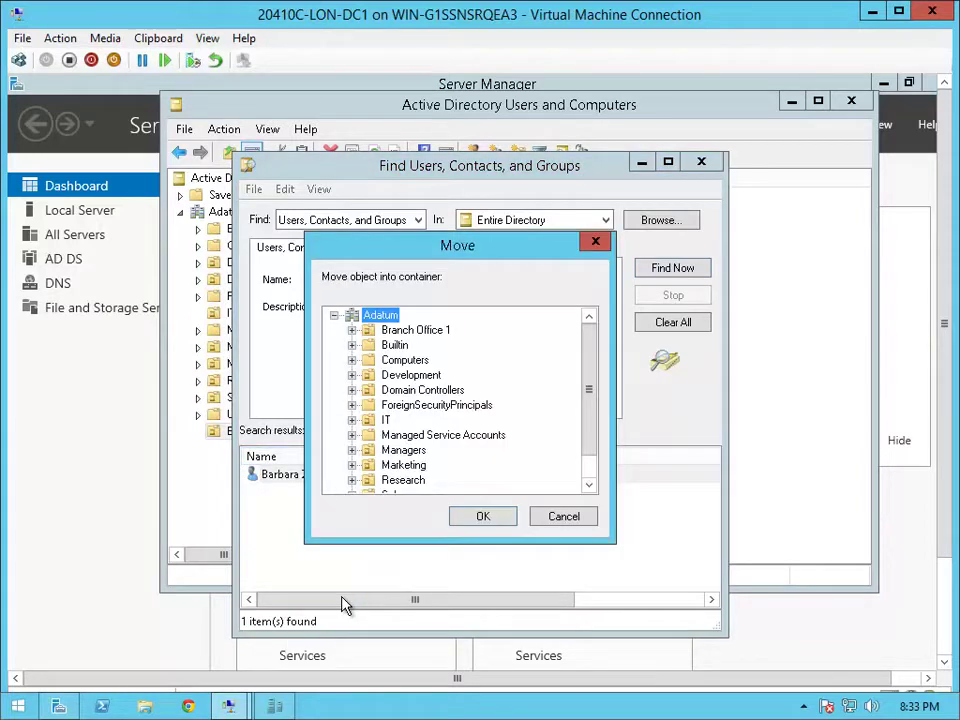
pyautogui.click(415, 333)
pyautogui.click(470, 519)
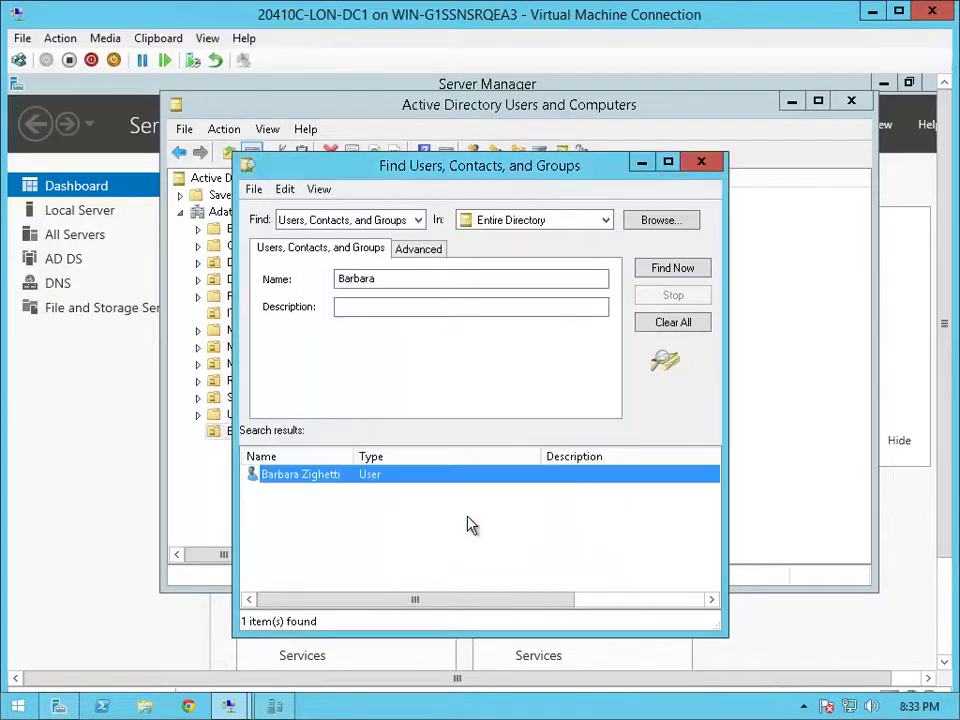
# Move the fifth branch user into Branch Office 1 and close the Find window
pyautogui.moveTo(379, 279); pyautogui.dragTo(305, 279)
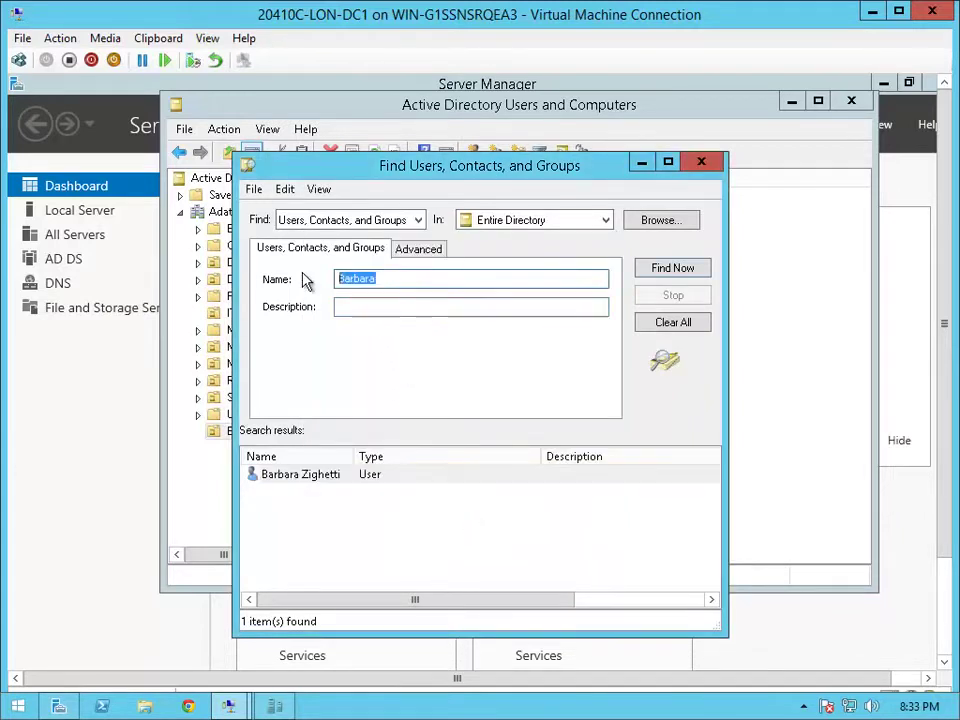
pyautogui.write('Arlene')
pyautogui.press('Return')
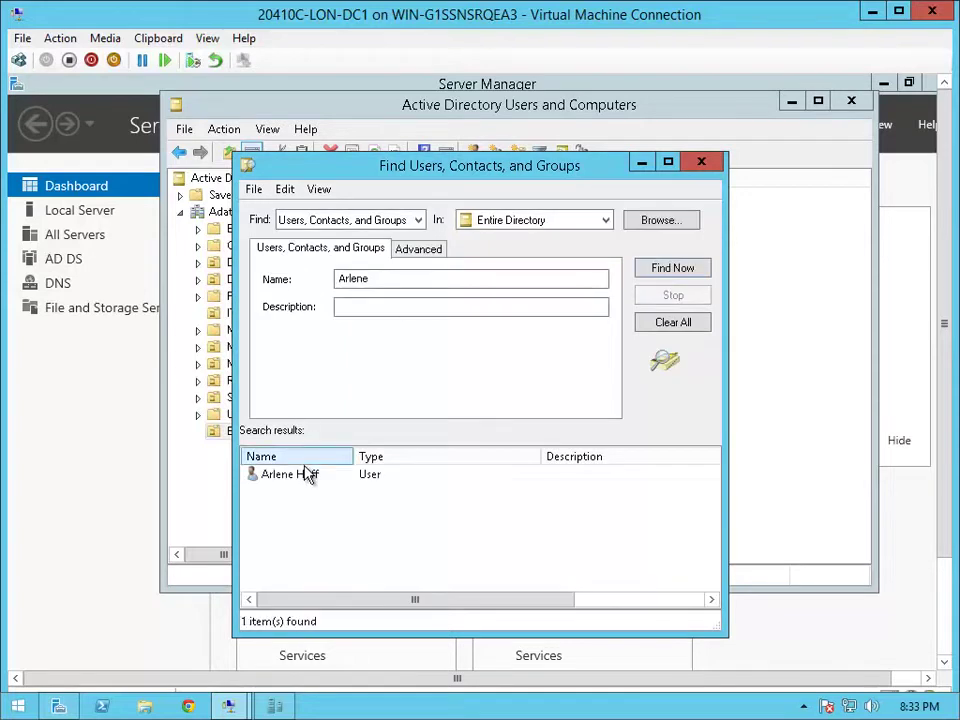
pyautogui.click(305, 476)
pyautogui.rightClick(307, 480)
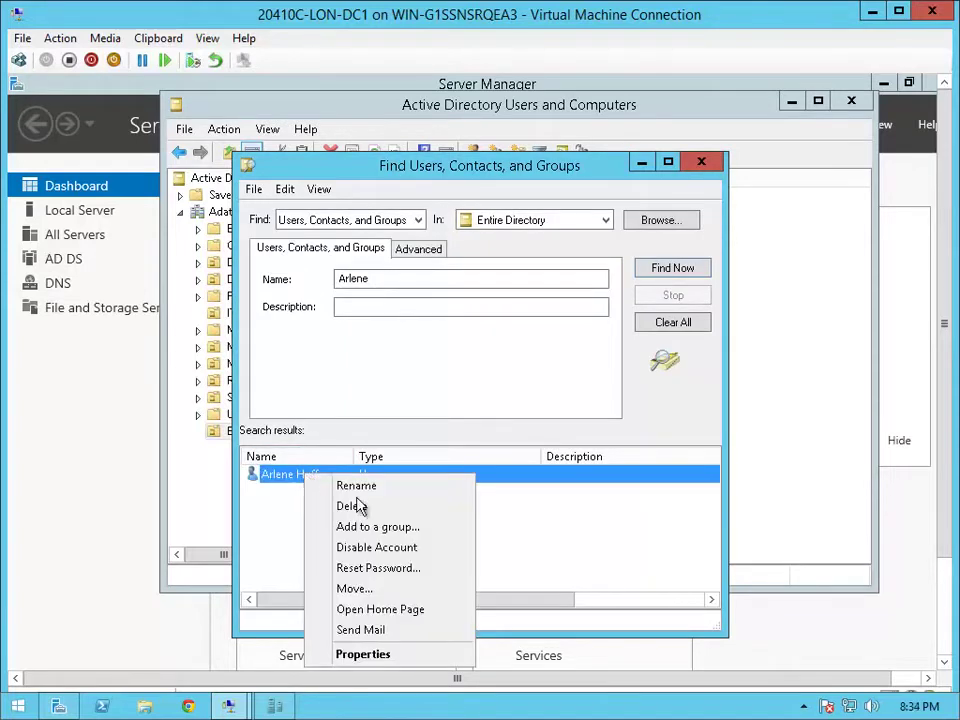
pyautogui.click(360, 590)
pyautogui.click(420, 330)
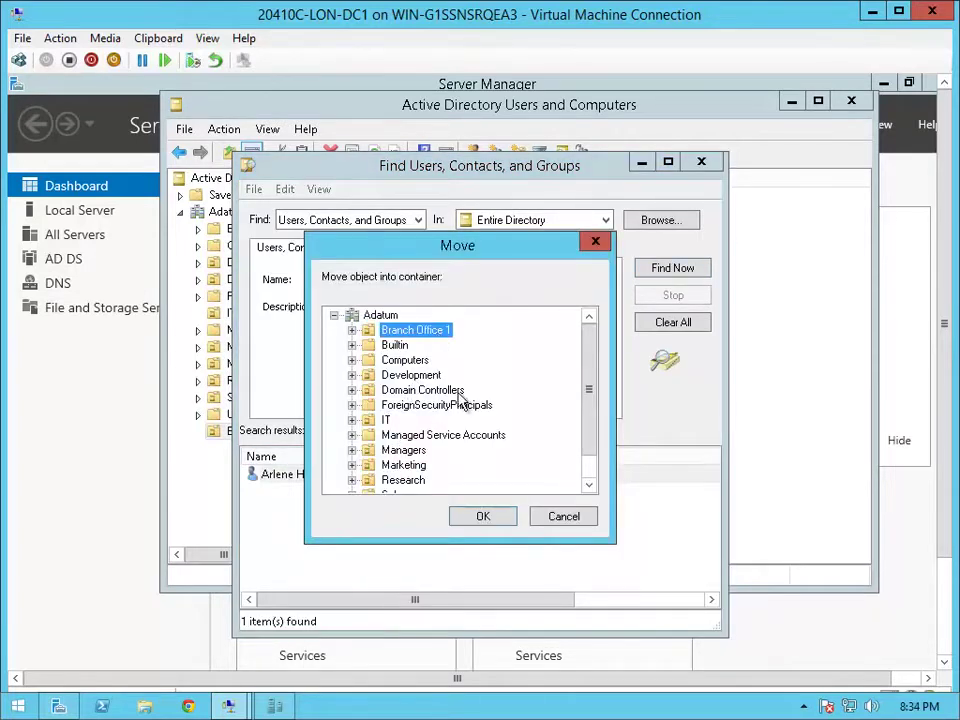
pyautogui.click(495, 528)
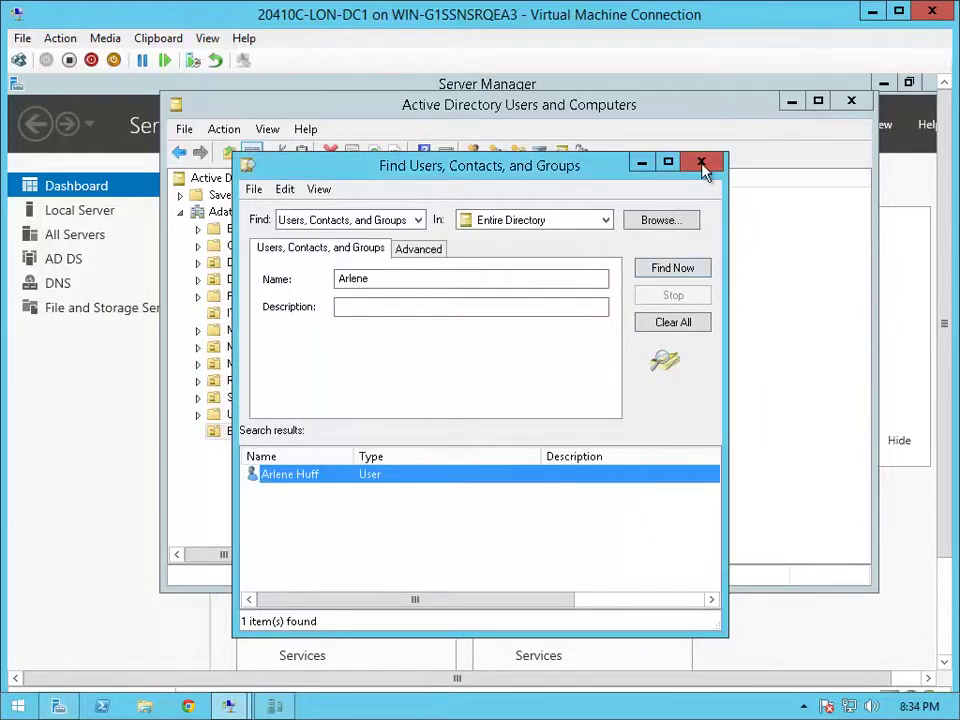
pyautogui.click(702, 164)
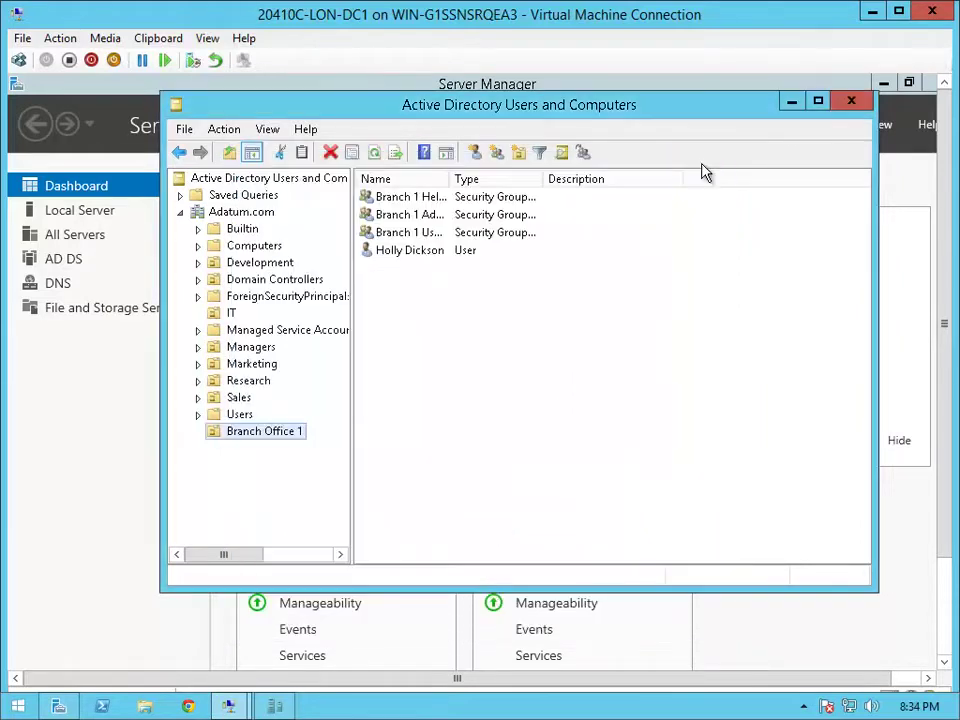
# Drag the LON-CL1 computer from Computers into Branch Office 1, suppressing future move warnings
pyautogui.click(253, 250)
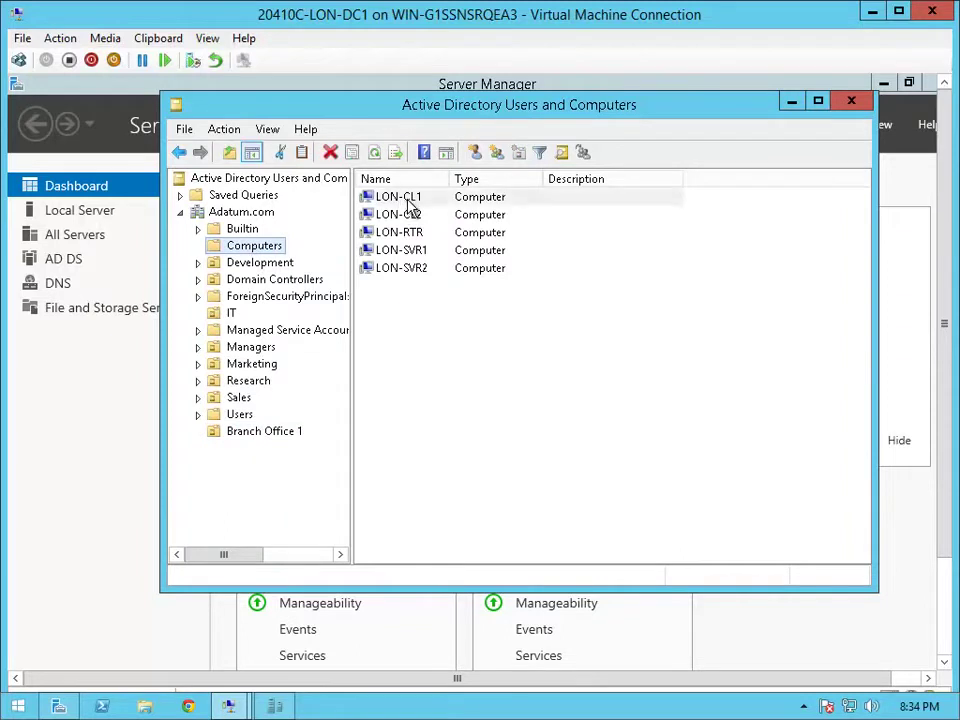
pyautogui.moveTo(410, 205); pyautogui.dragTo(287, 435)
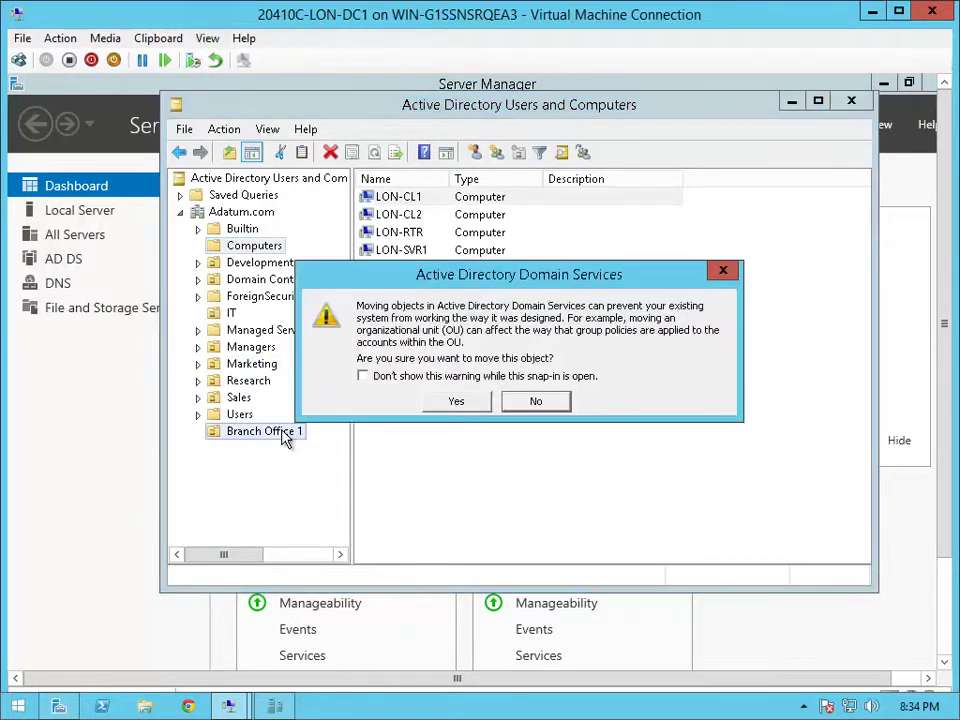
pyautogui.click(364, 376)
pyautogui.click(450, 402)
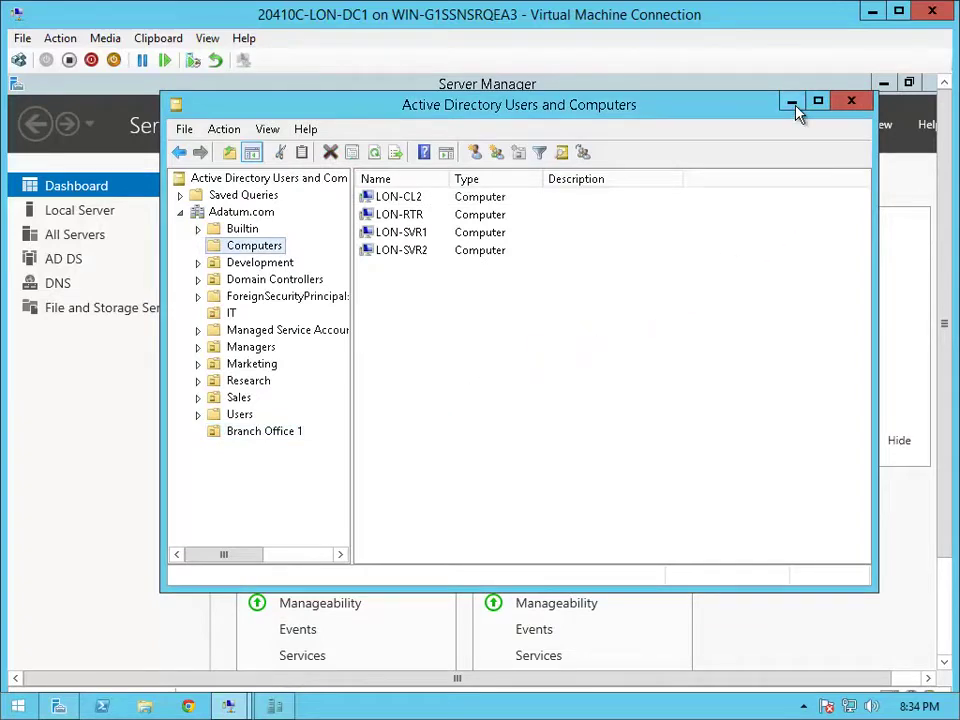
# Minimize the domain controller window and start the 20410C-LON-CL1 virtual machine
pyautogui.click(870, 14)
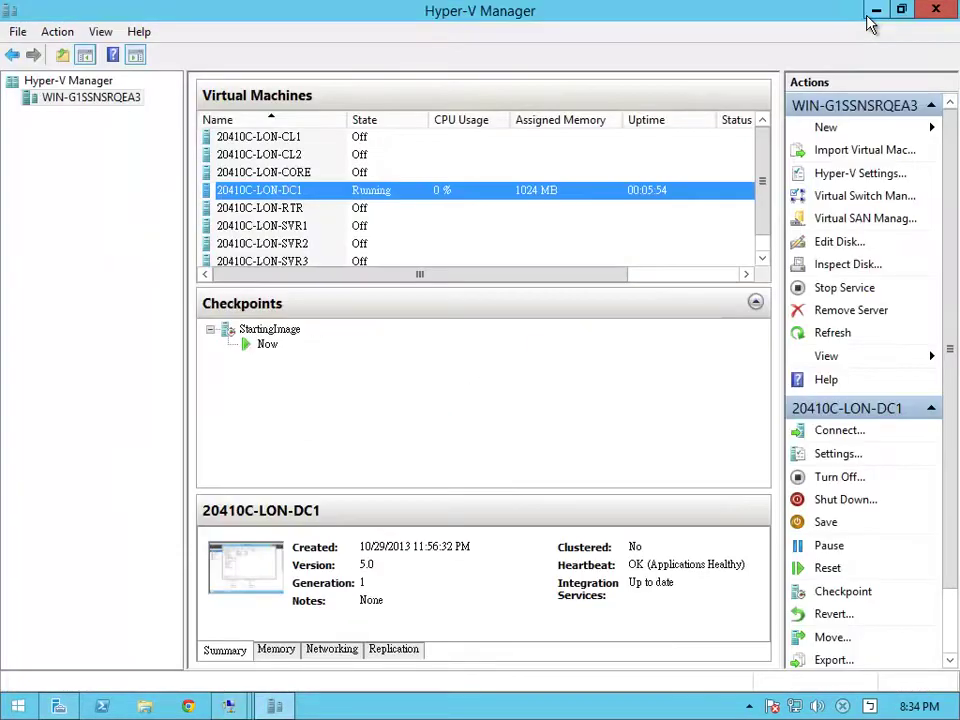
pyautogui.click(438, 155)
pyautogui.click(445, 139)
pyautogui.rightClick(445, 139)
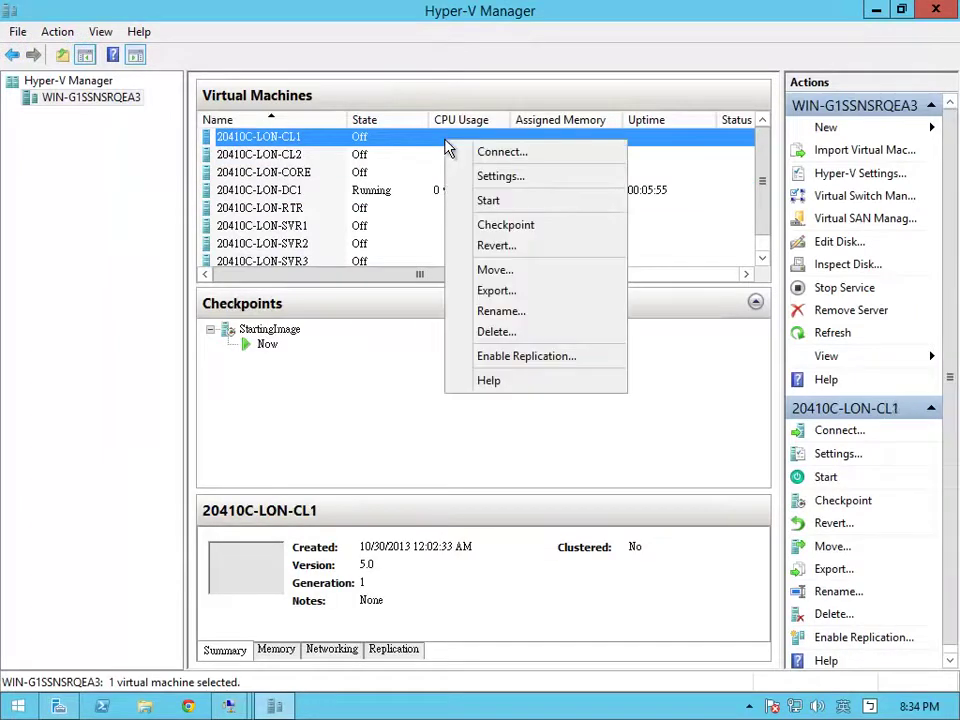
pyautogui.click(508, 205)
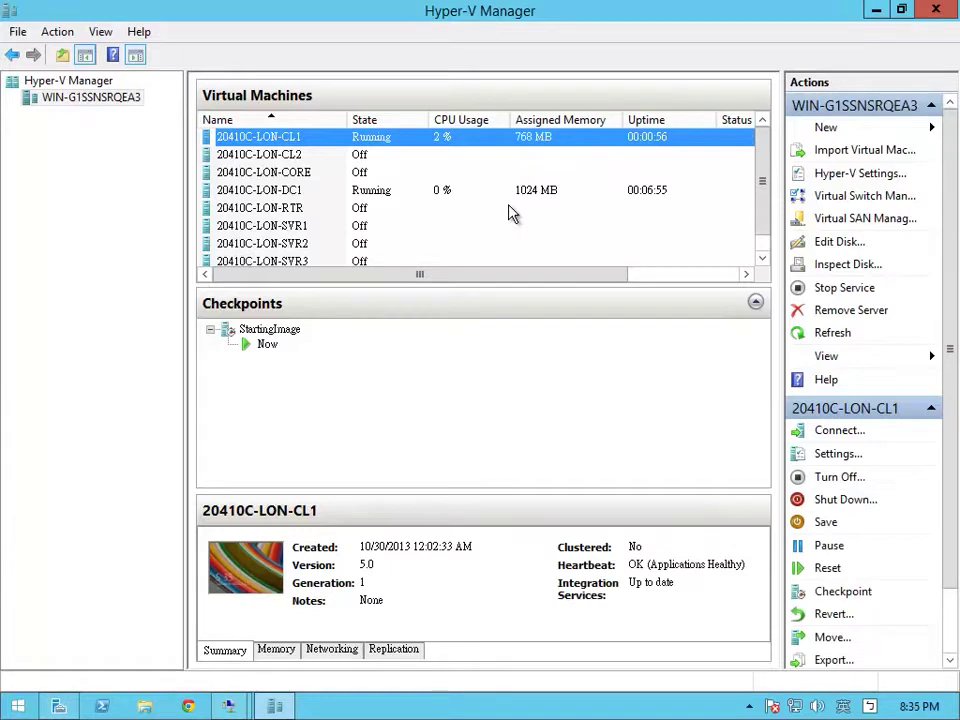
# Connect to 20410C-LON-CL1 and sign in as the domain administrator
pyautogui.rightClick(448, 141)
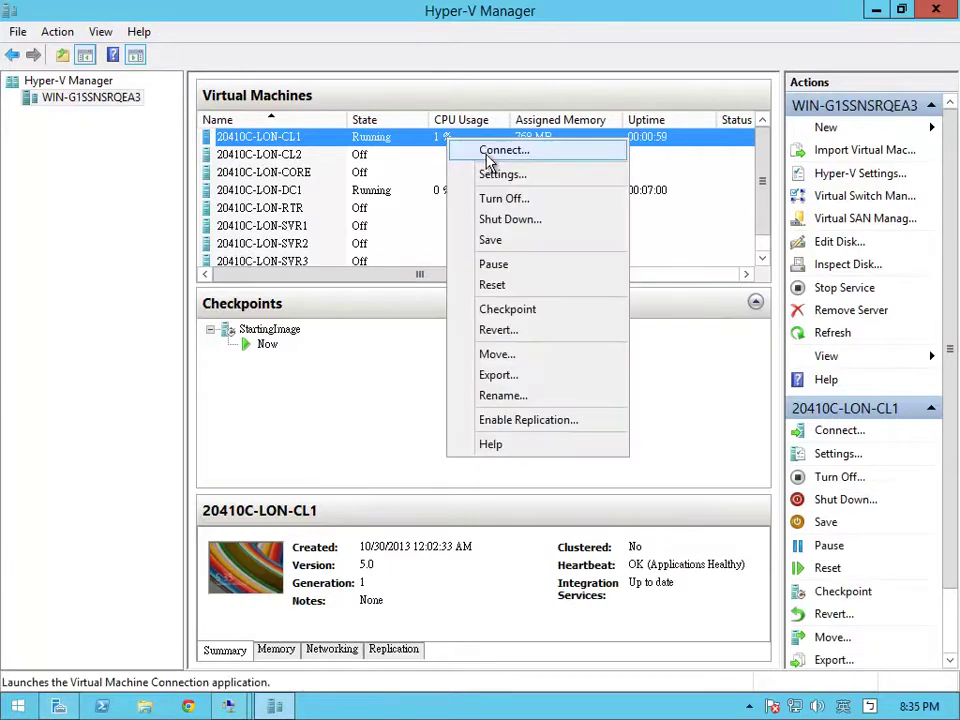
pyautogui.click(488, 153)
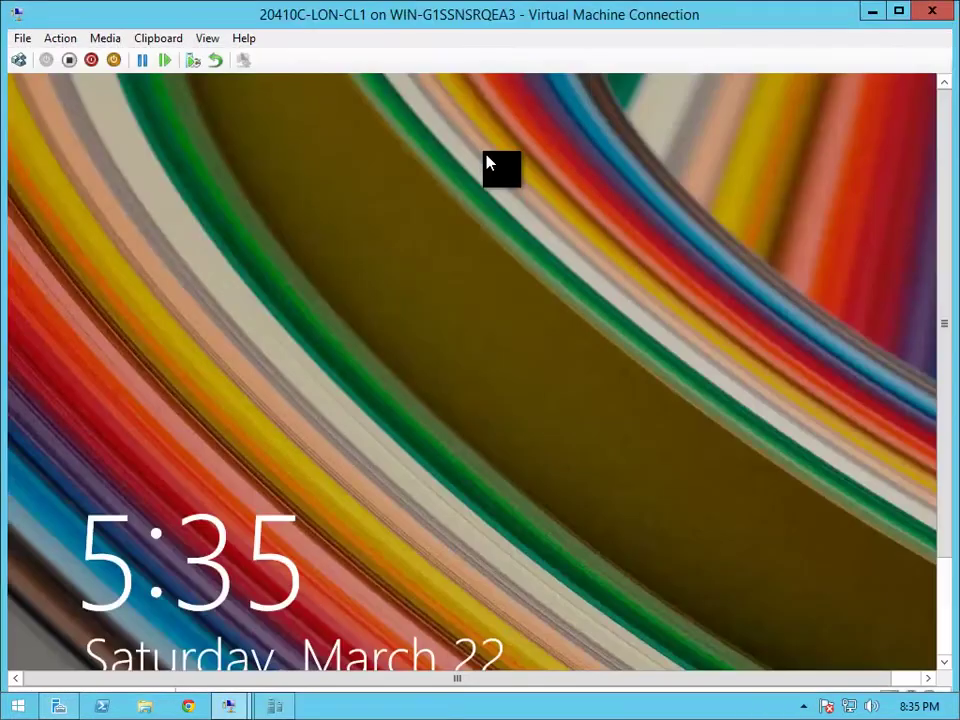
pyautogui.click(18, 60)
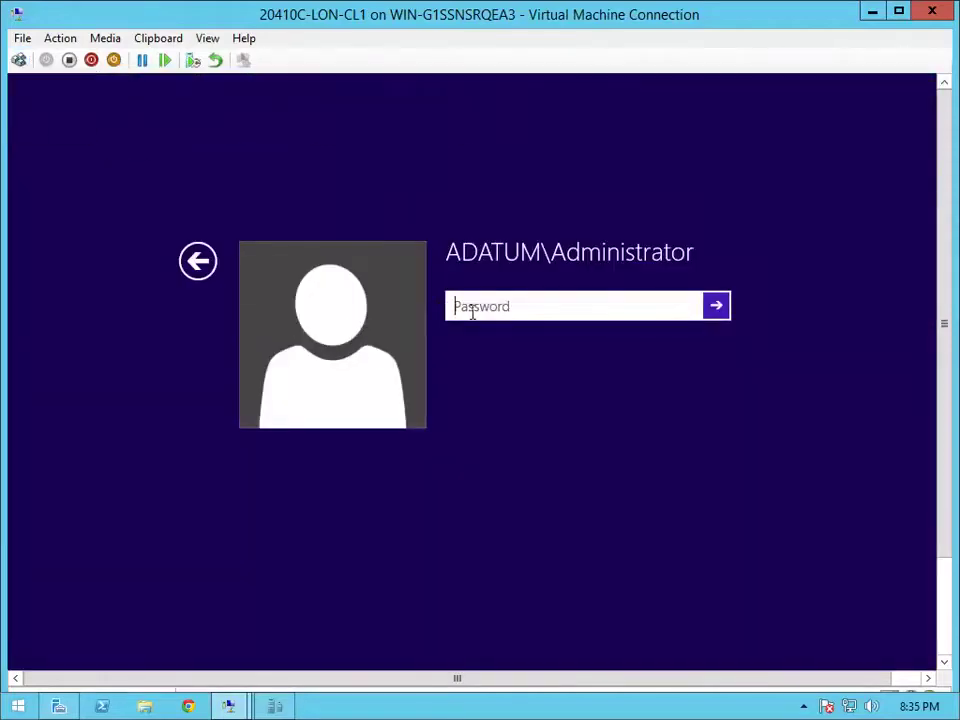
pyautogui.write('Pa$$w0rd')
pyautogui.press('Return')
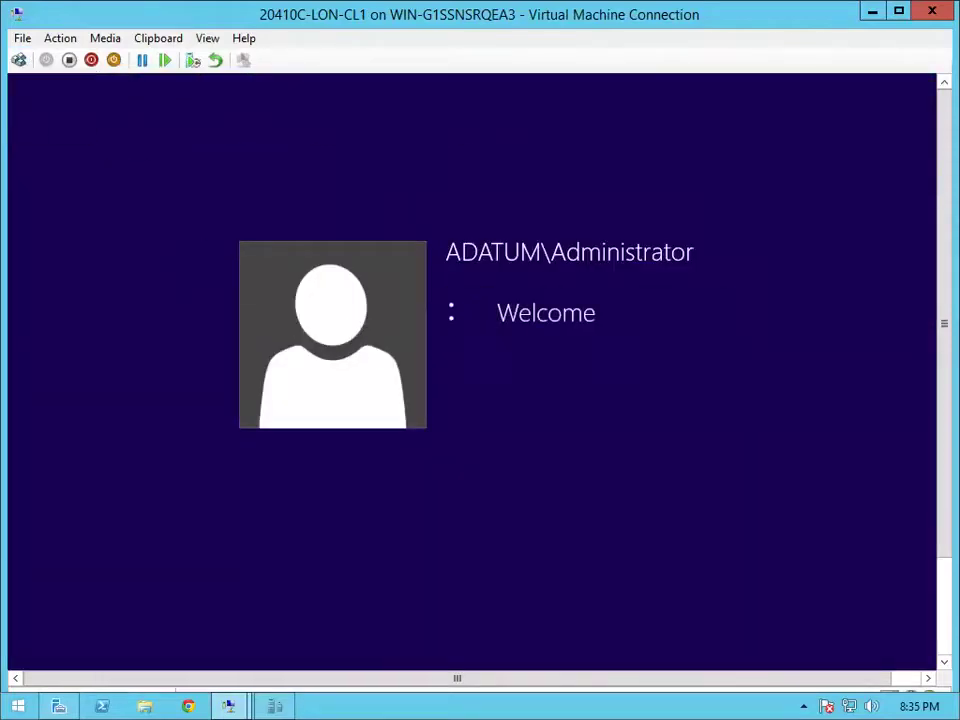
# Minimize the LON-CL1 window and connect to the 20410C-LON-DC1 console
pyautogui.click(872, 14)
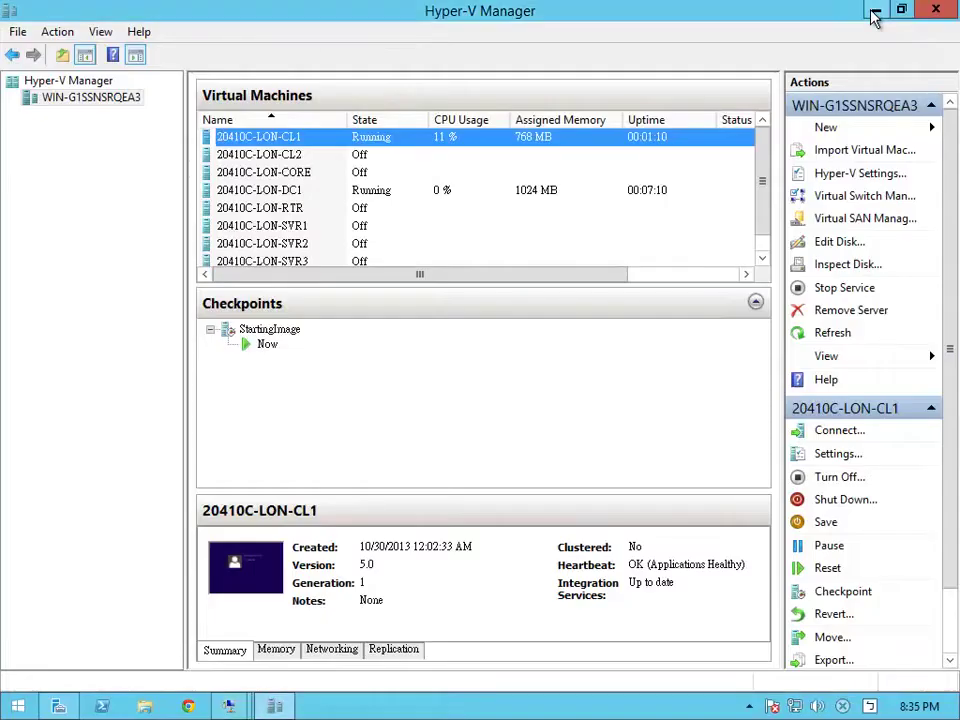
pyautogui.click(476, 192)
pyautogui.rightClick(477, 193)
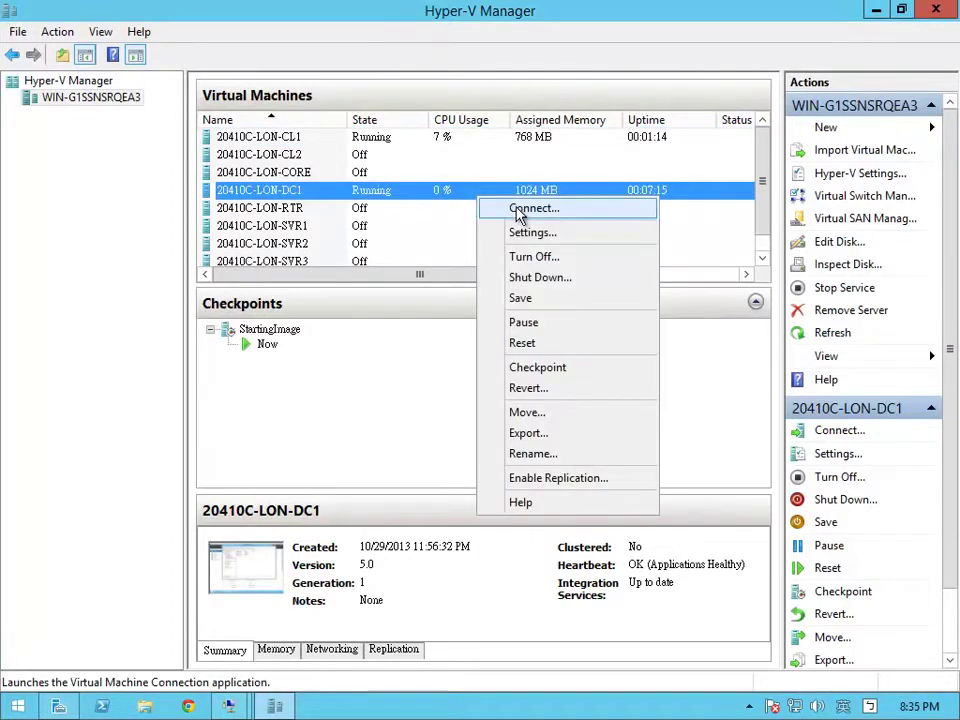
pyautogui.click(518, 208)
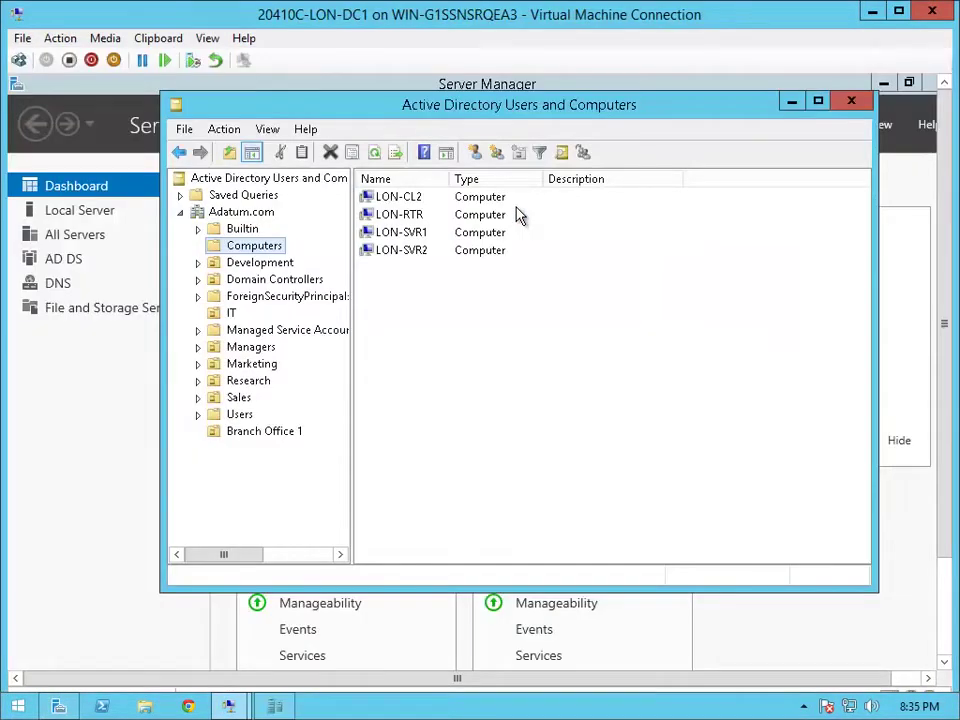
# Refresh Branch Office 1 and start Delegate Control with Branch 1 Administrators as the delegate
pyautogui.click(270, 437)
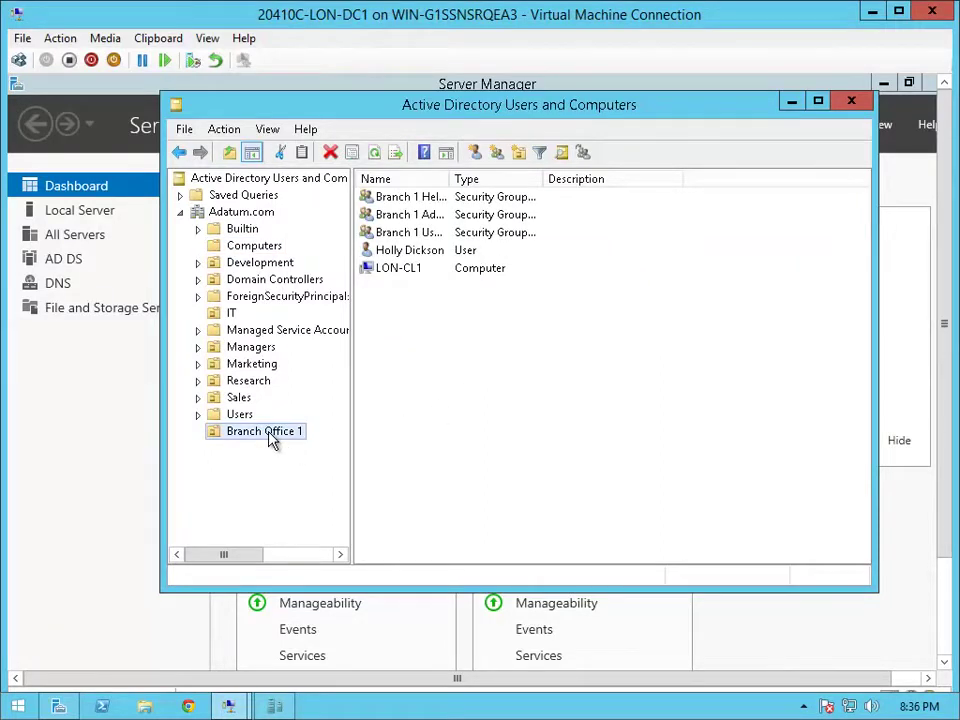
pyautogui.press('F5')
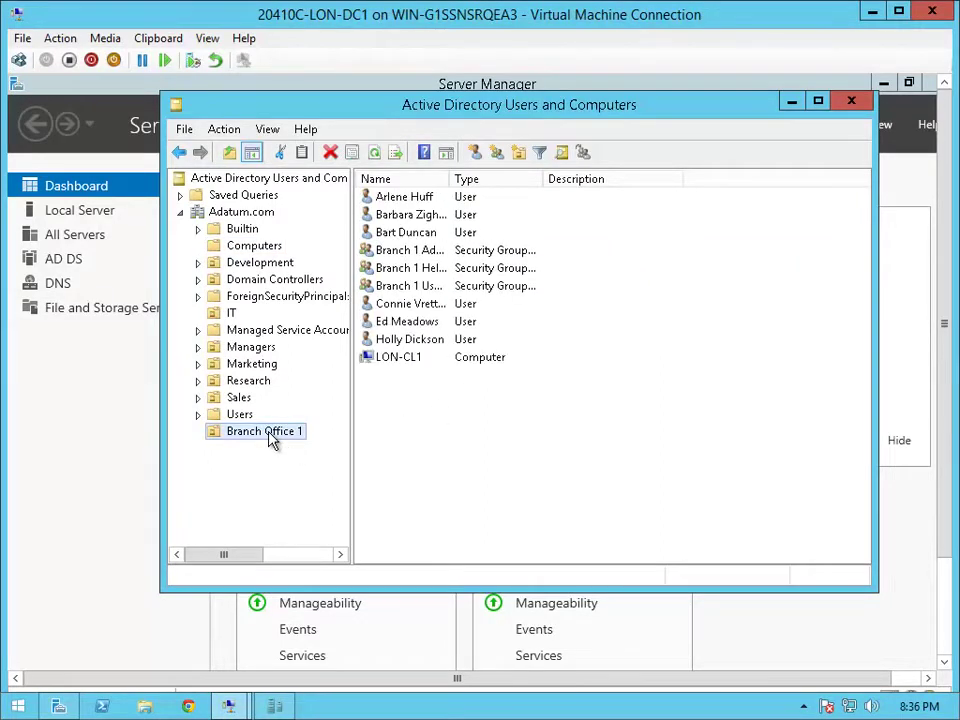
pyautogui.rightClick(270, 440)
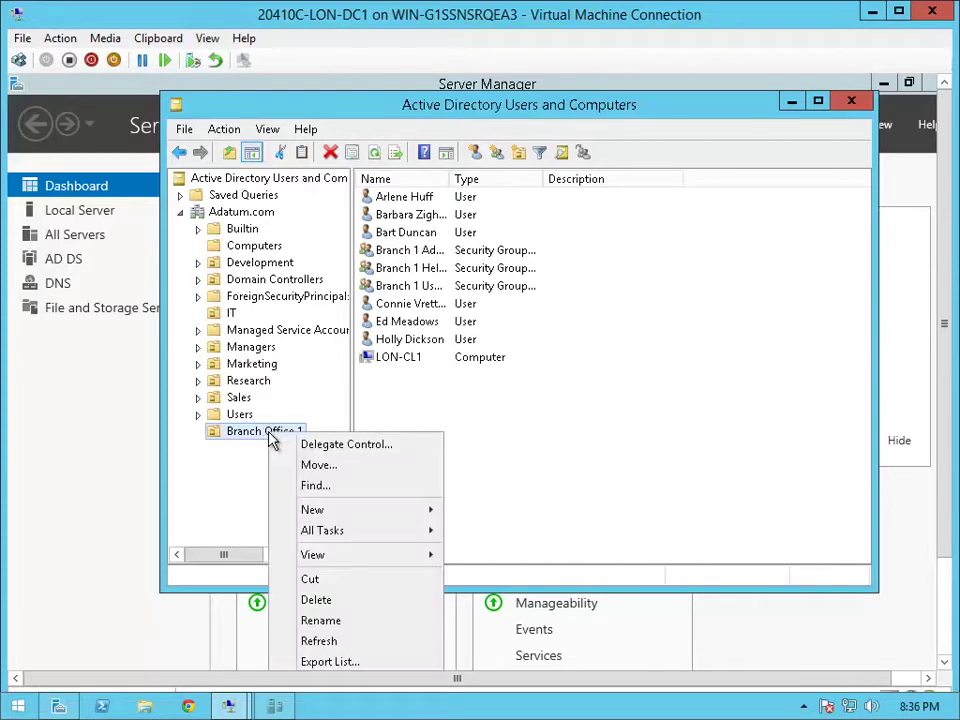
pyautogui.click(333, 445)
pyautogui.click(418, 451)
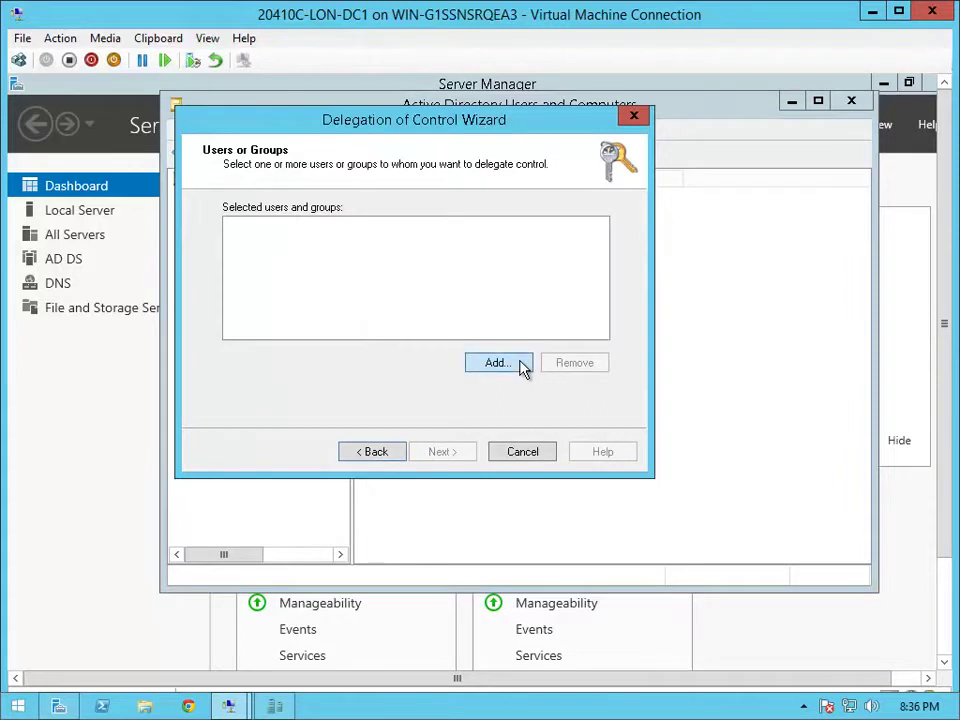
pyautogui.click(498, 362)
pyautogui.write('br')
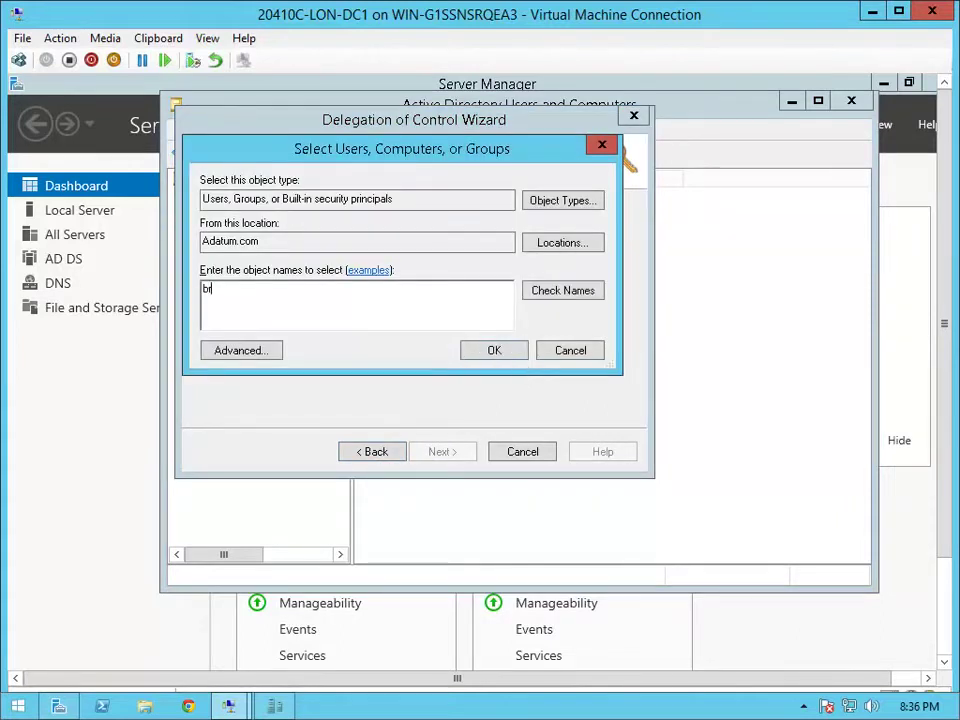
pyautogui.write('anch 1 admin')
pyautogui.press('Return')
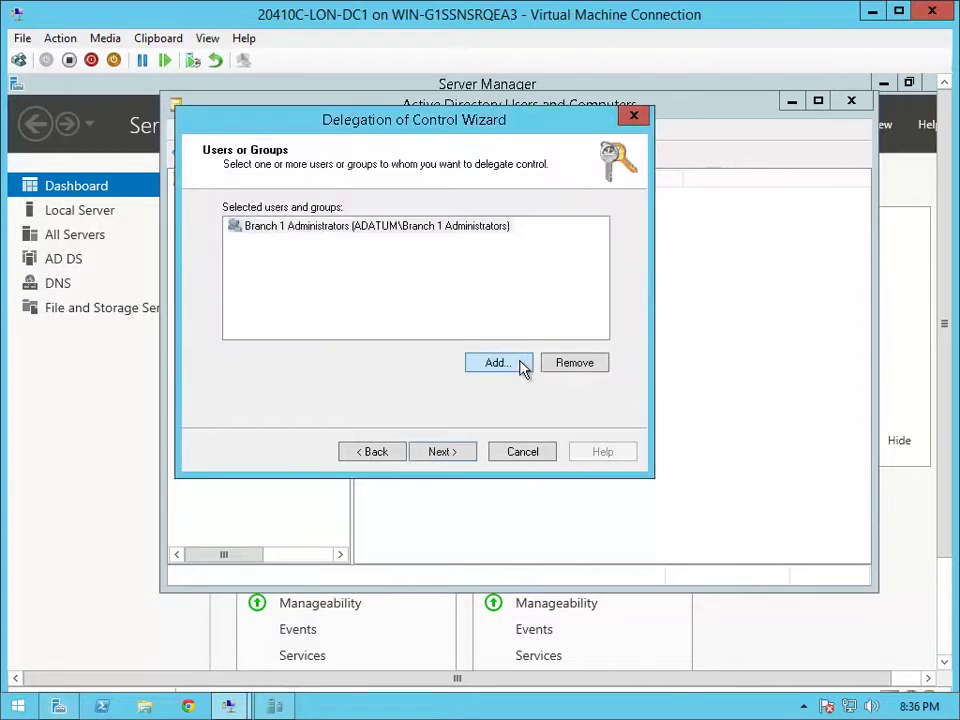
pyautogui.click(452, 453)
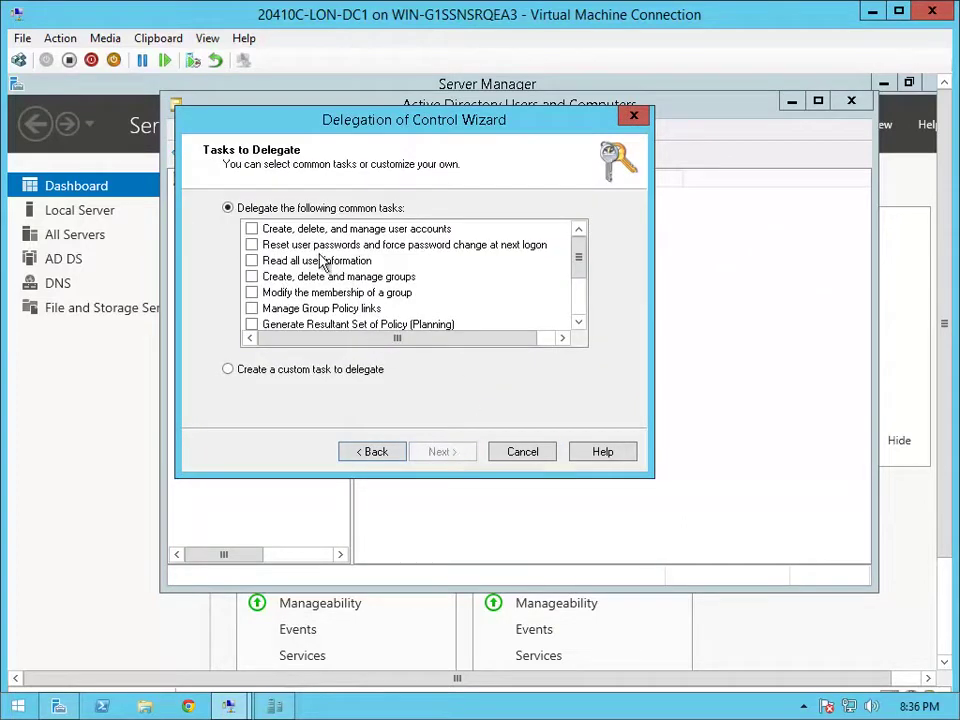
# Delegate the six user, password, group and Group Policy link tasks and finish
pyautogui.click(251, 229)
pyautogui.click(251, 245)
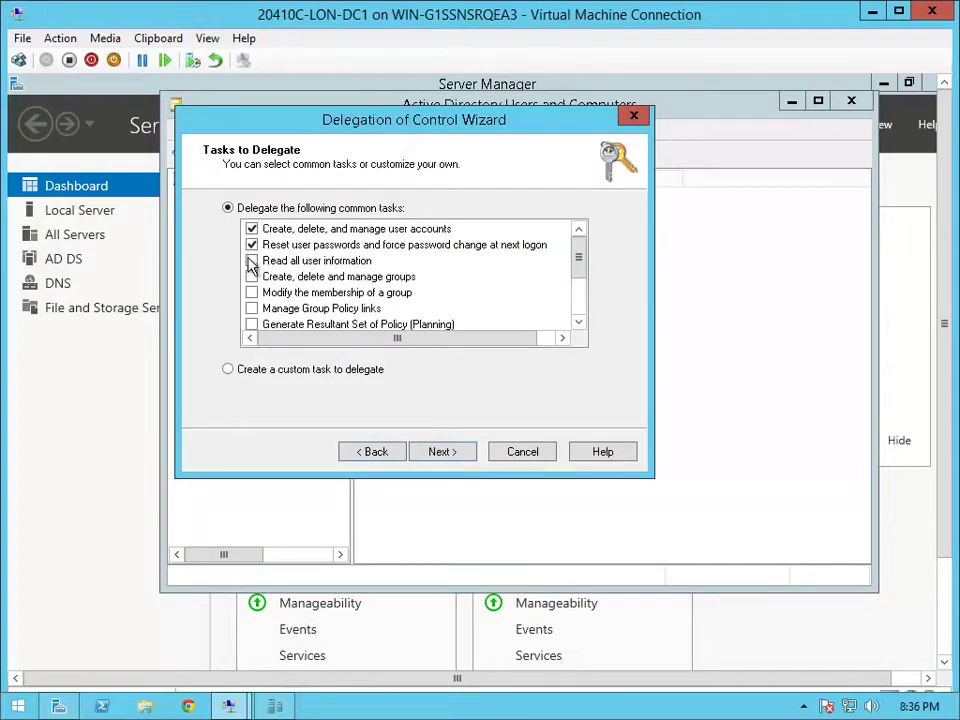
pyautogui.click(251, 261)
pyautogui.click(251, 277)
pyautogui.click(251, 293)
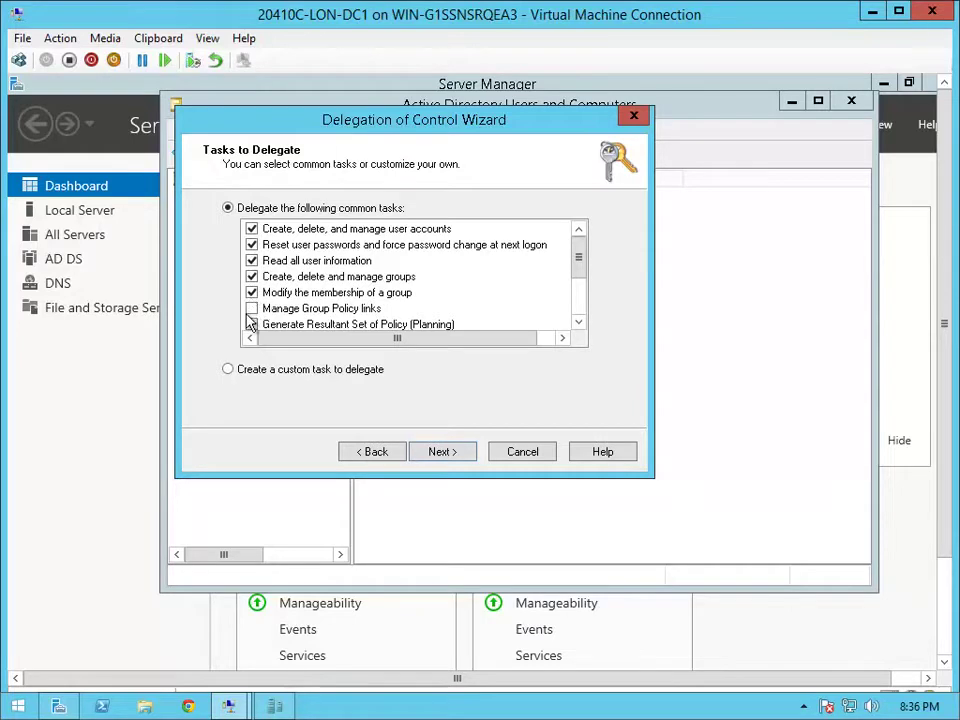
pyautogui.click(251, 309)
pyautogui.click(440, 452)
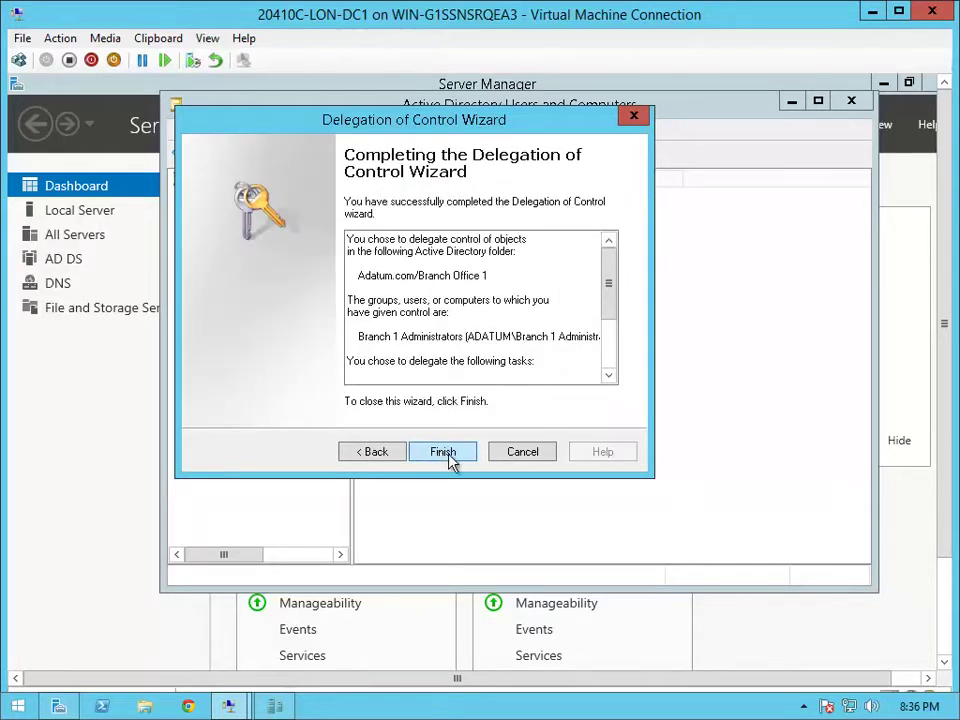
pyautogui.click(443, 452)
pyautogui.rightClick(276, 443)
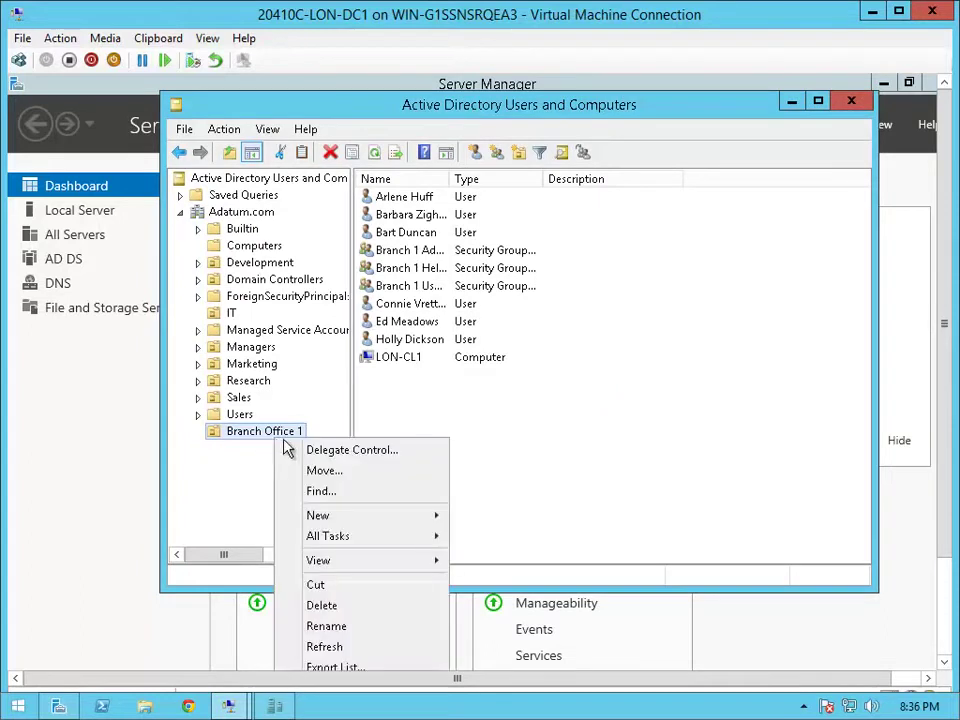
# Start a second delegation on Branch Office 1 for Branch 1 Administrators using a custom task
pyautogui.click(336, 452)
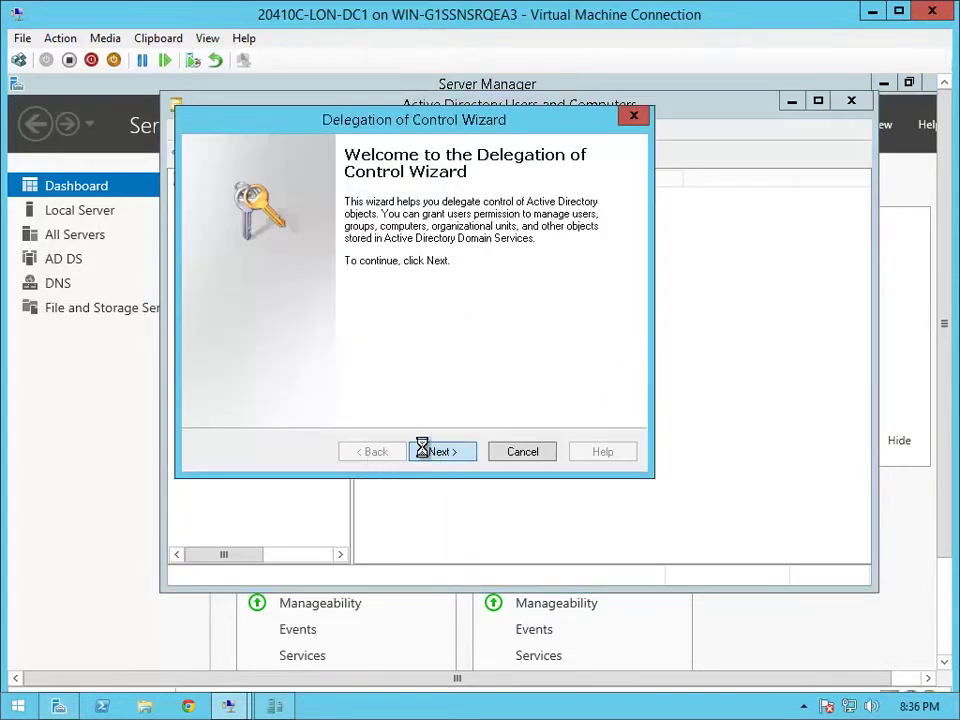
pyautogui.click(424, 450)
pyautogui.click(499, 364)
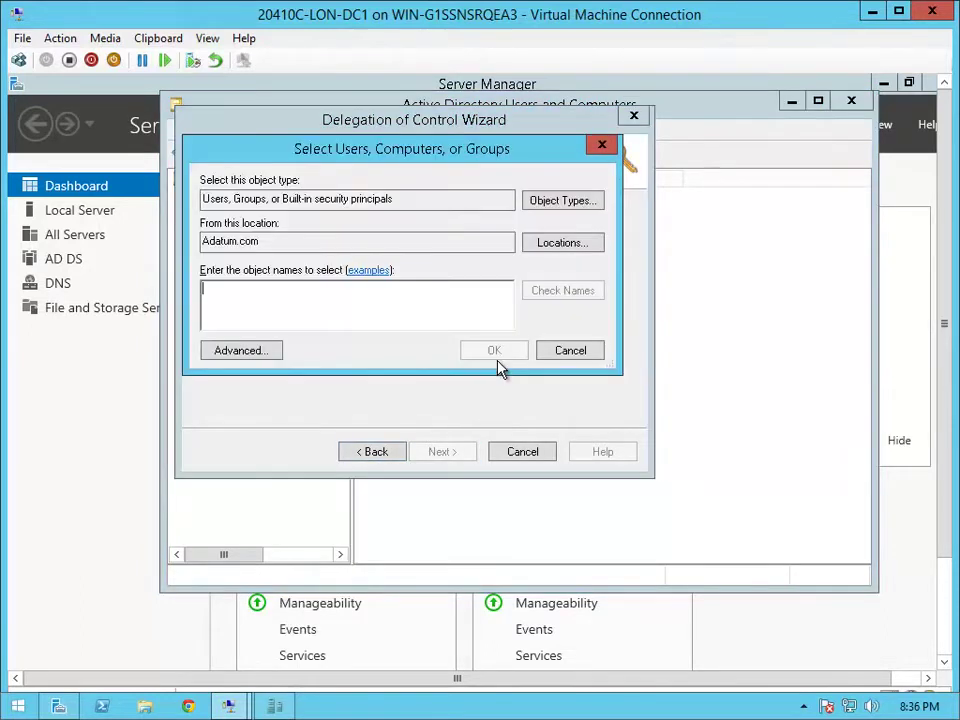
pyautogui.write('branch')
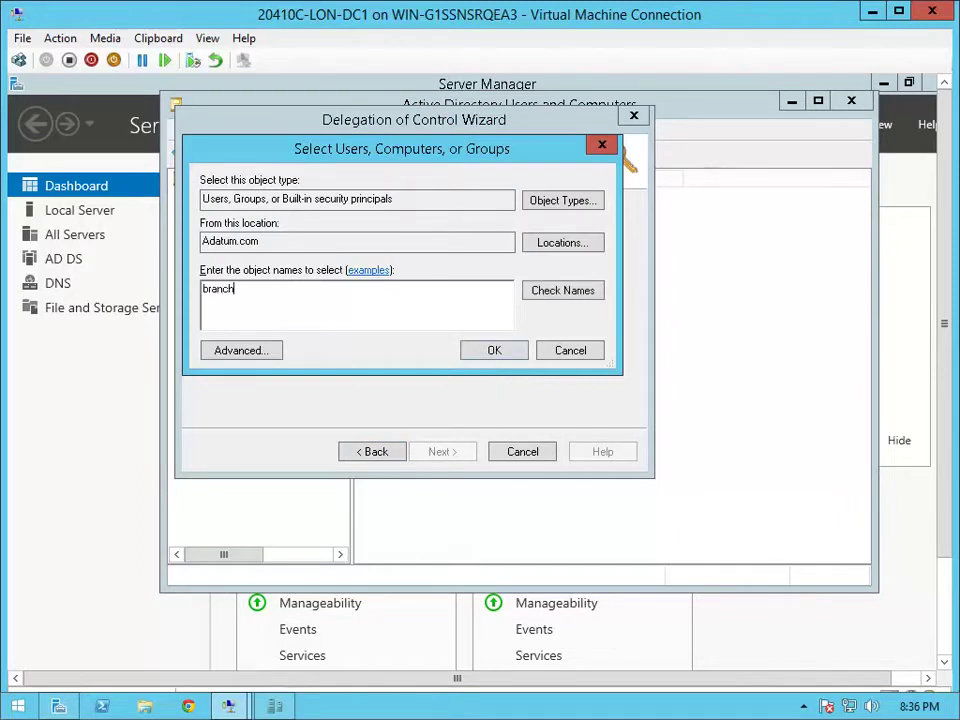
pyautogui.write(' 1 admi')
pyautogui.press('Return')
pyautogui.click(440, 452)
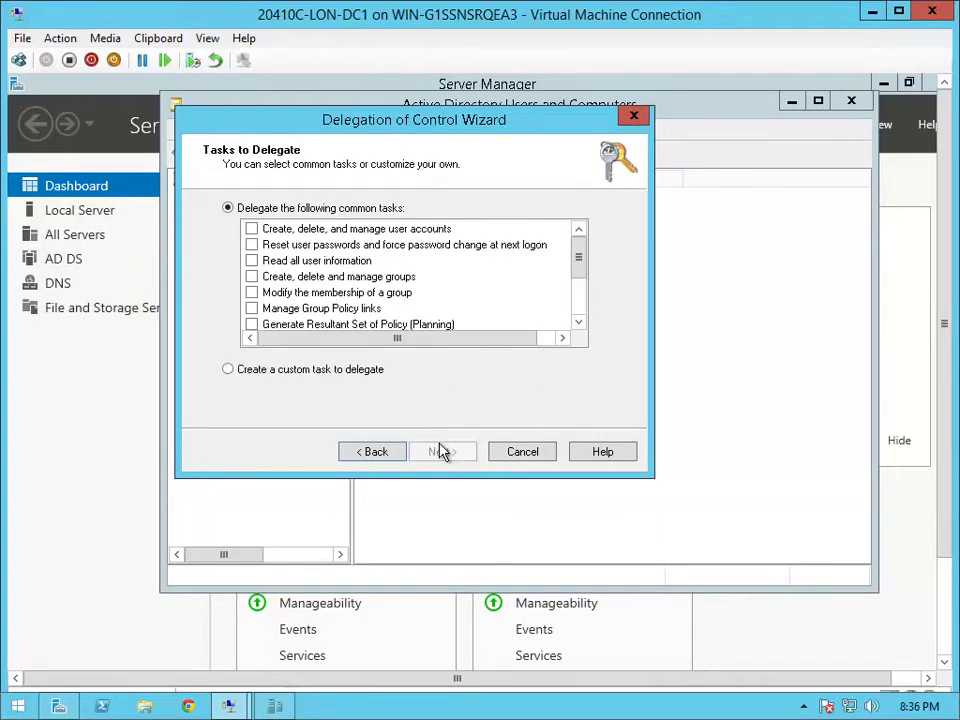
pyautogui.click(291, 372)
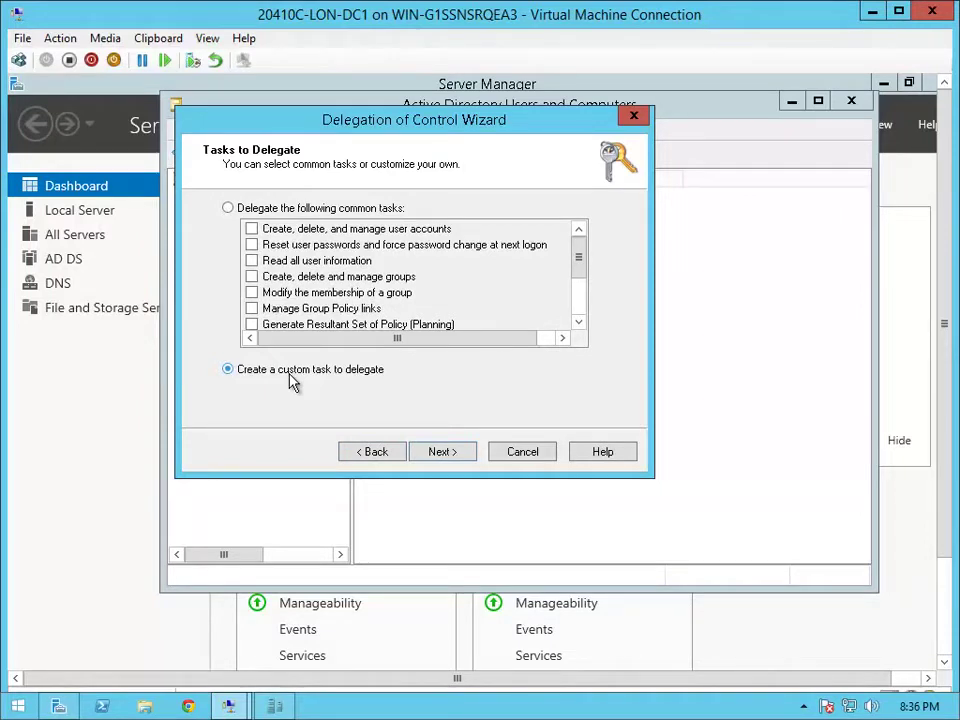
pyautogui.click(424, 457)
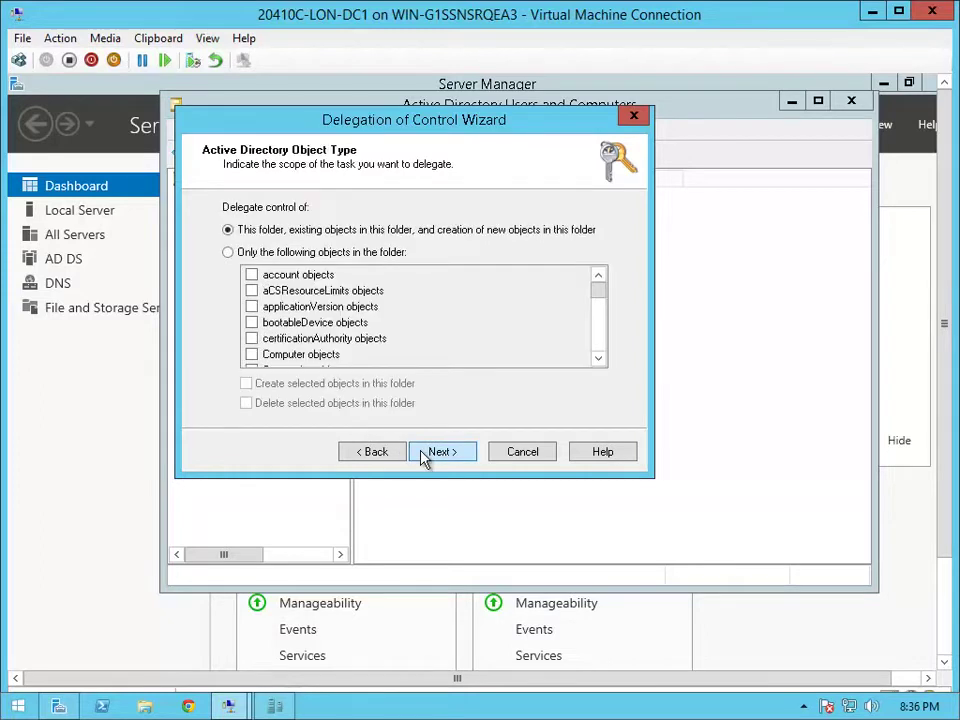
# Limit it to Computer objects with create and delete rights, grant Full Control, and finish
pyautogui.click(252, 254)
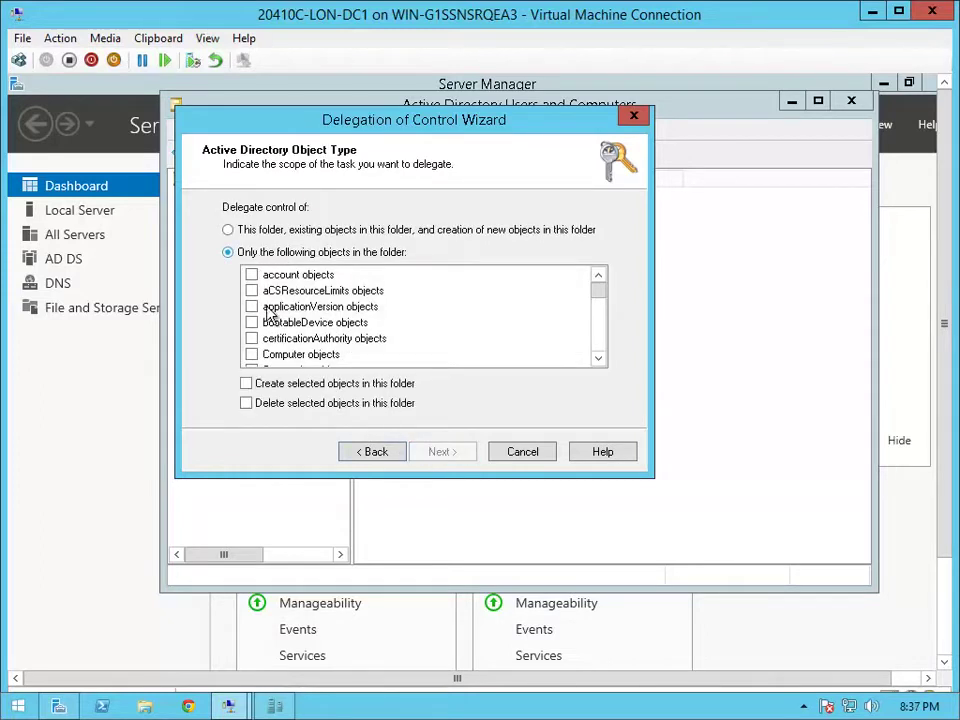
pyautogui.click(252, 354)
pyautogui.click(247, 384)
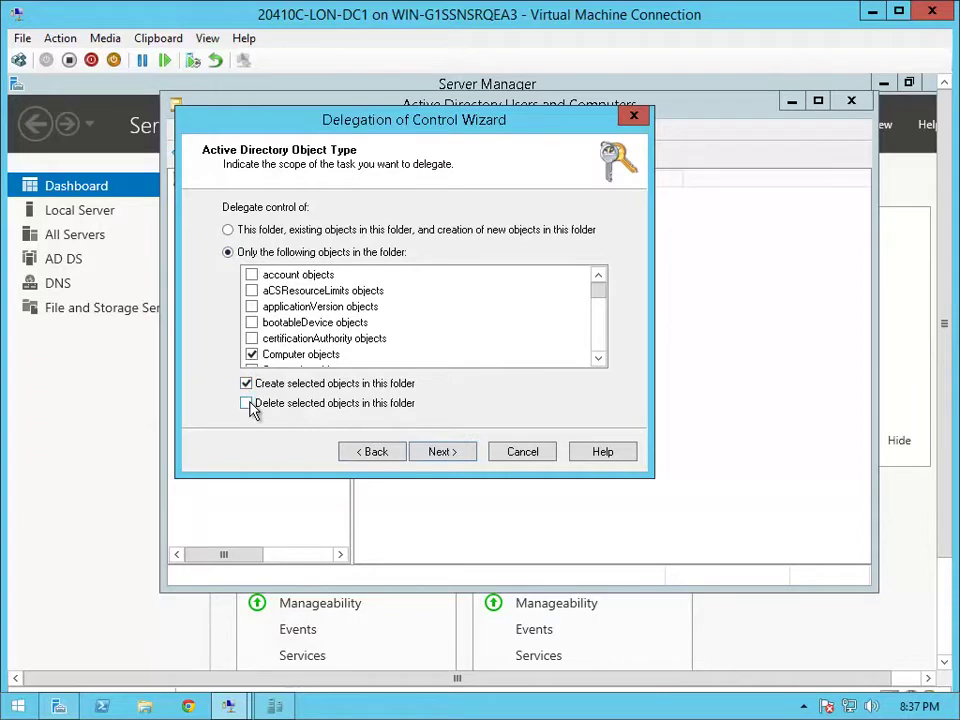
pyautogui.click(247, 403)
pyautogui.click(441, 454)
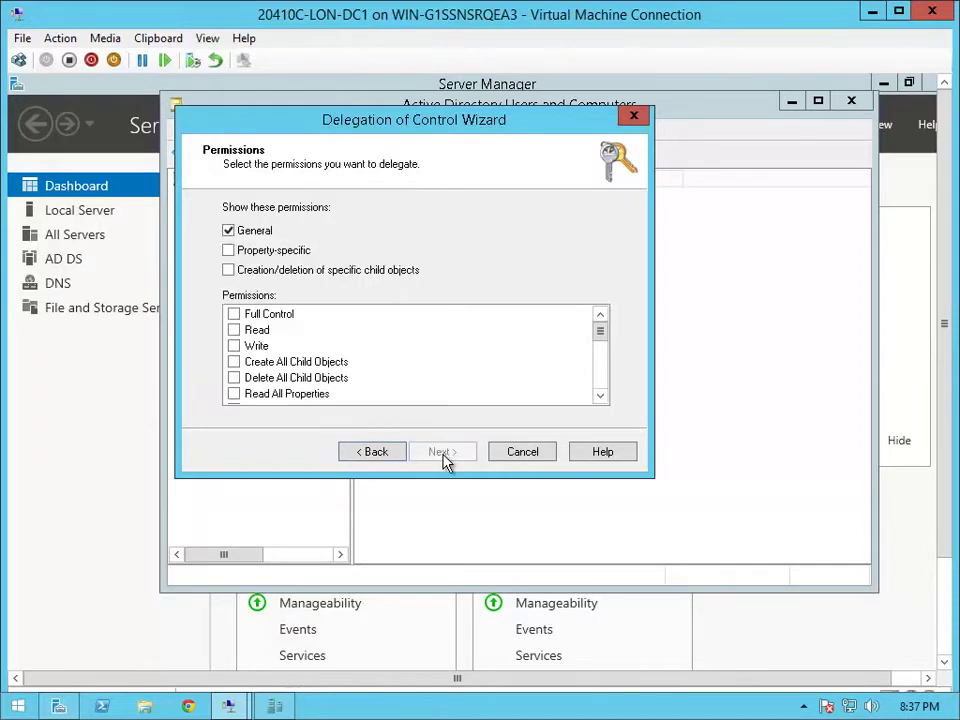
pyautogui.click(235, 314)
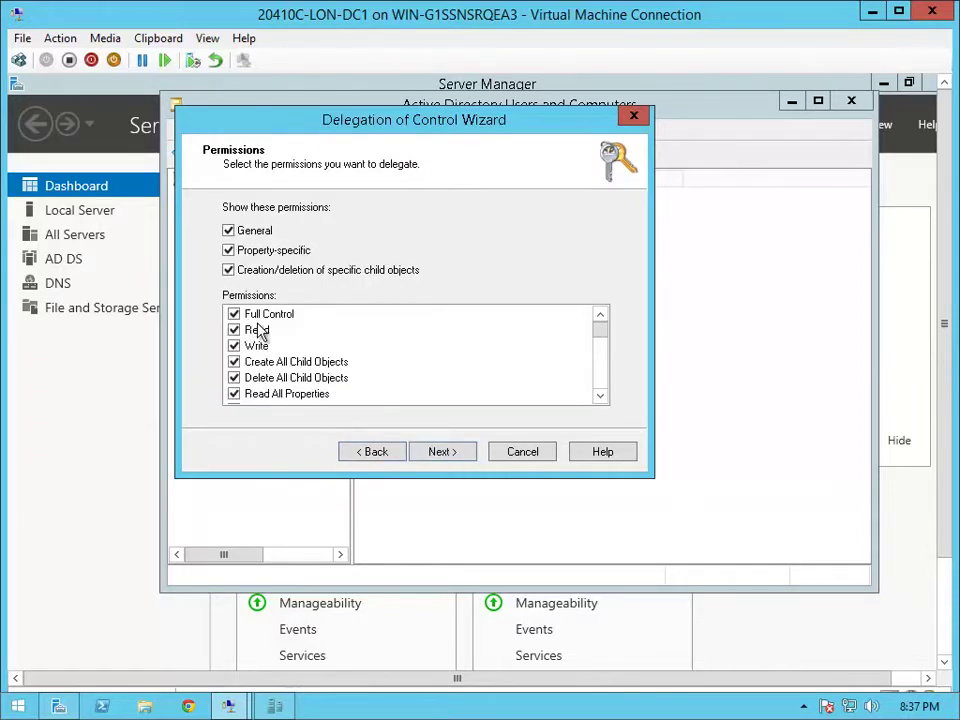
pyautogui.click(429, 452)
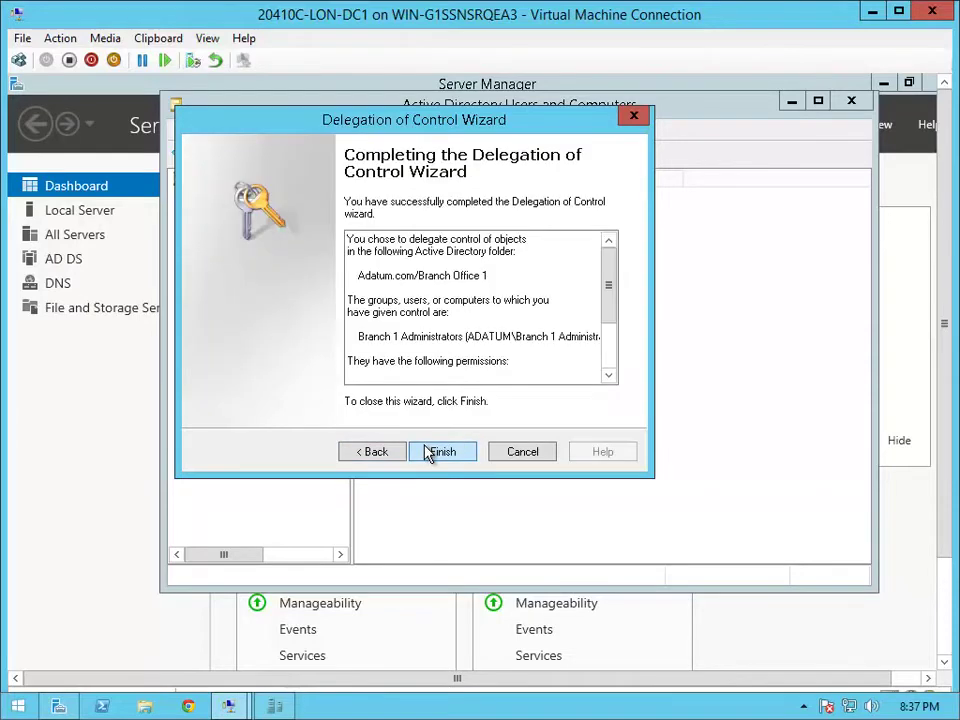
pyautogui.click(428, 454)
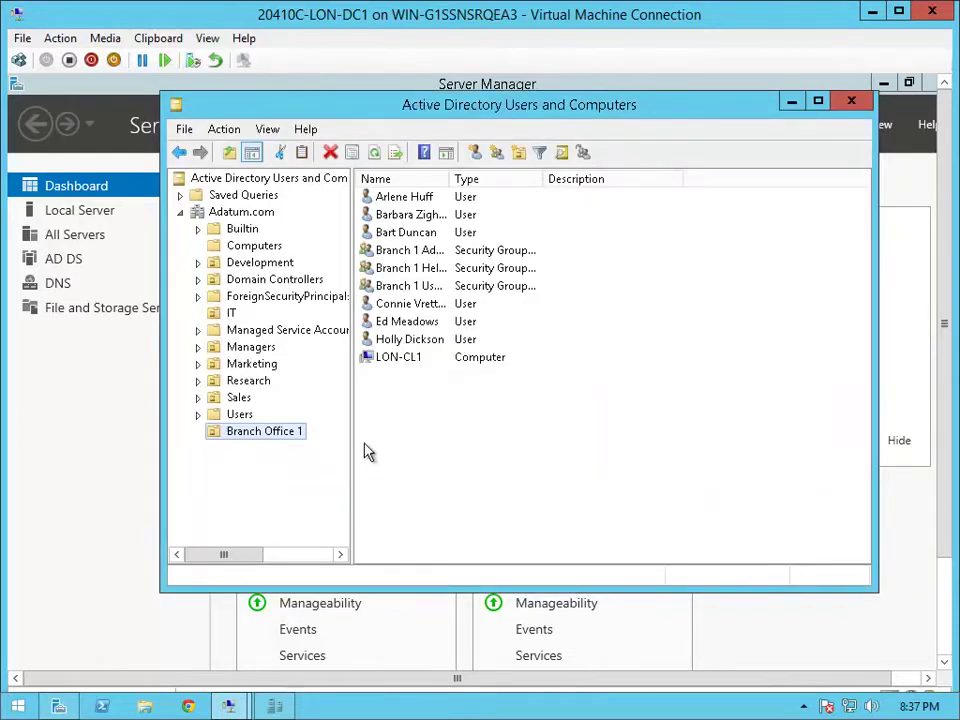
pyautogui.rightClick(277, 434)
# Delegate 'Reset user passwords and force password change at next logon' on Branch Office 1 to Branch 1 Help Desk
pyautogui.click(323, 447)
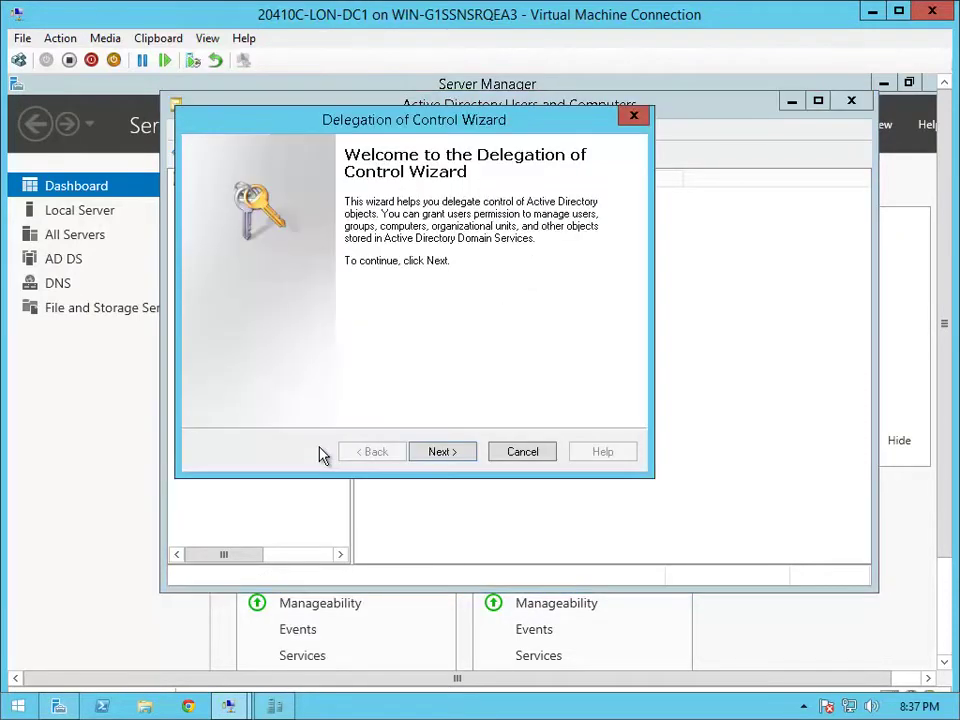
pyautogui.click(439, 452)
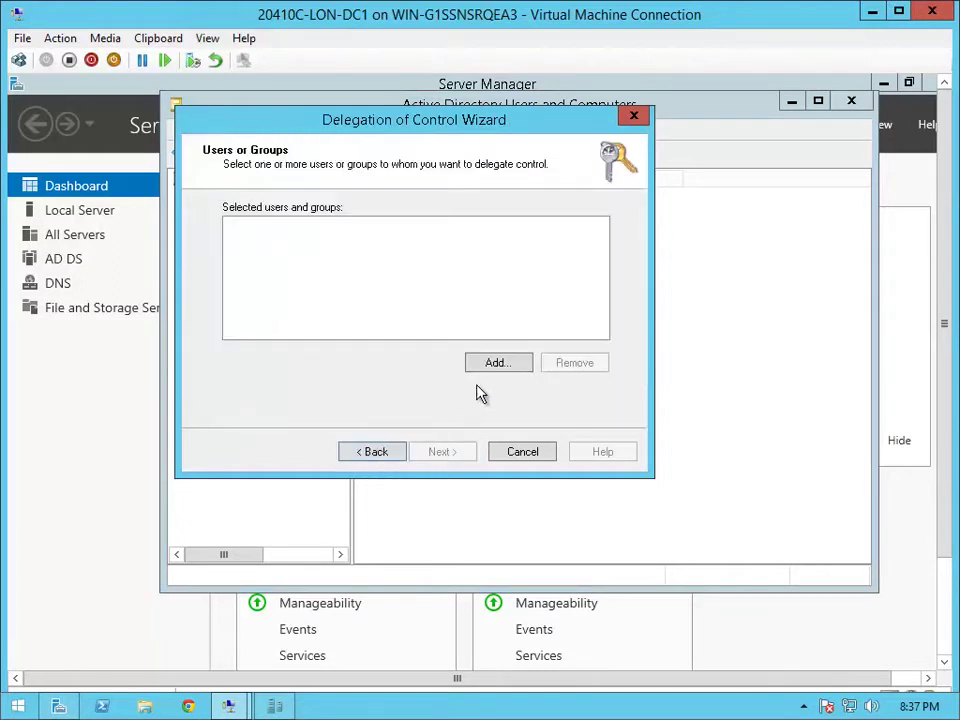
pyautogui.click(499, 366)
pyautogui.write('bran')
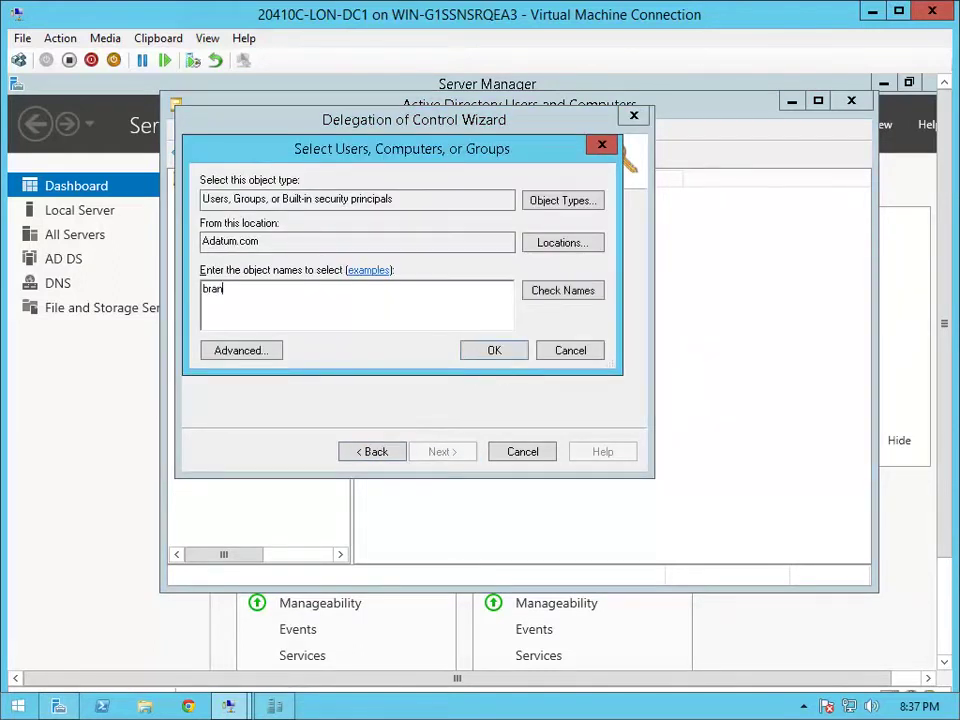
pyautogui.write('ch 1 help desk')
pyautogui.press('Return')
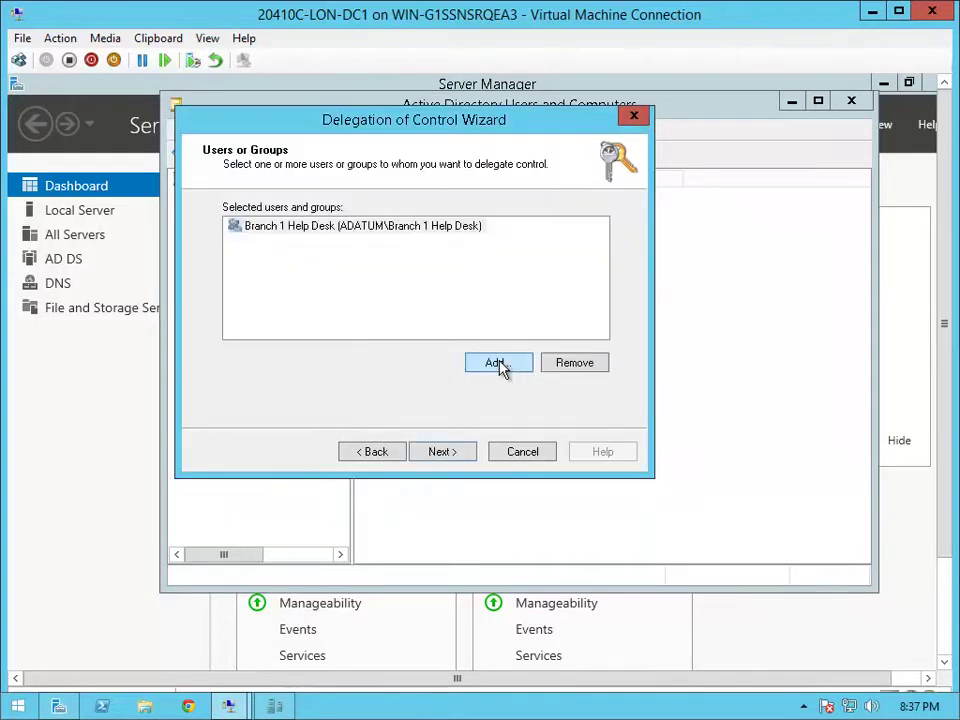
pyautogui.click(455, 456)
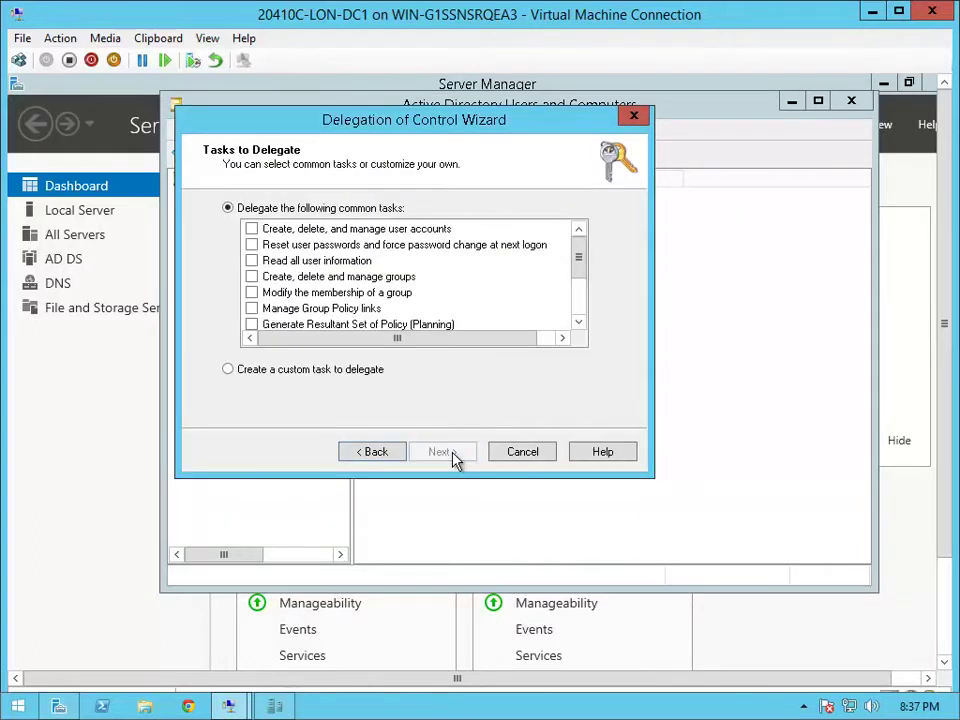
pyautogui.click(253, 246)
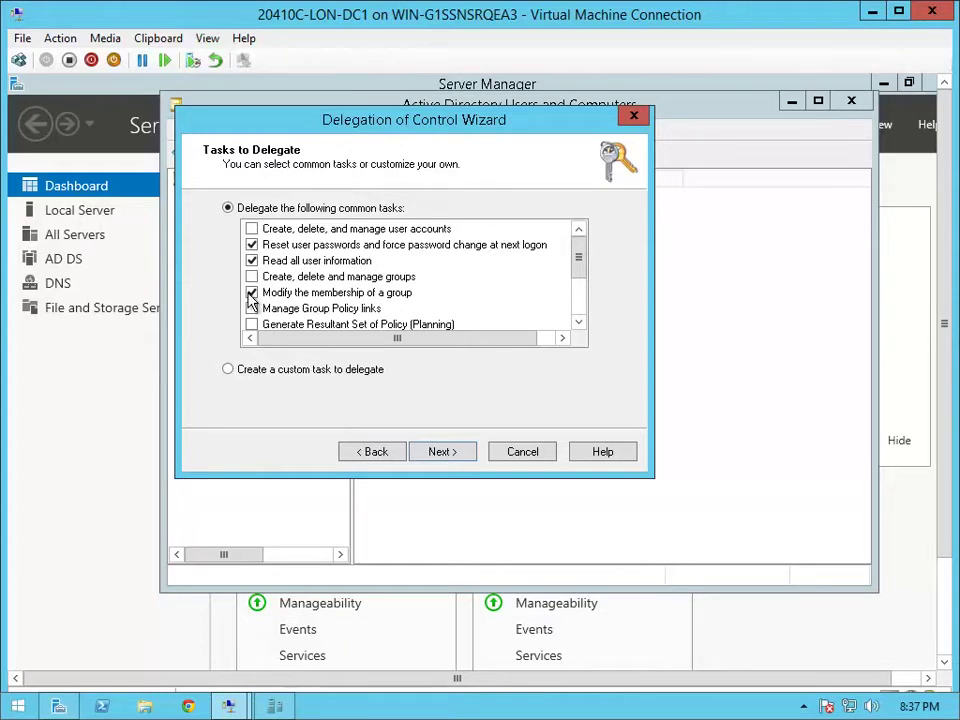
pyautogui.click(436, 452)
pyautogui.click(437, 454)
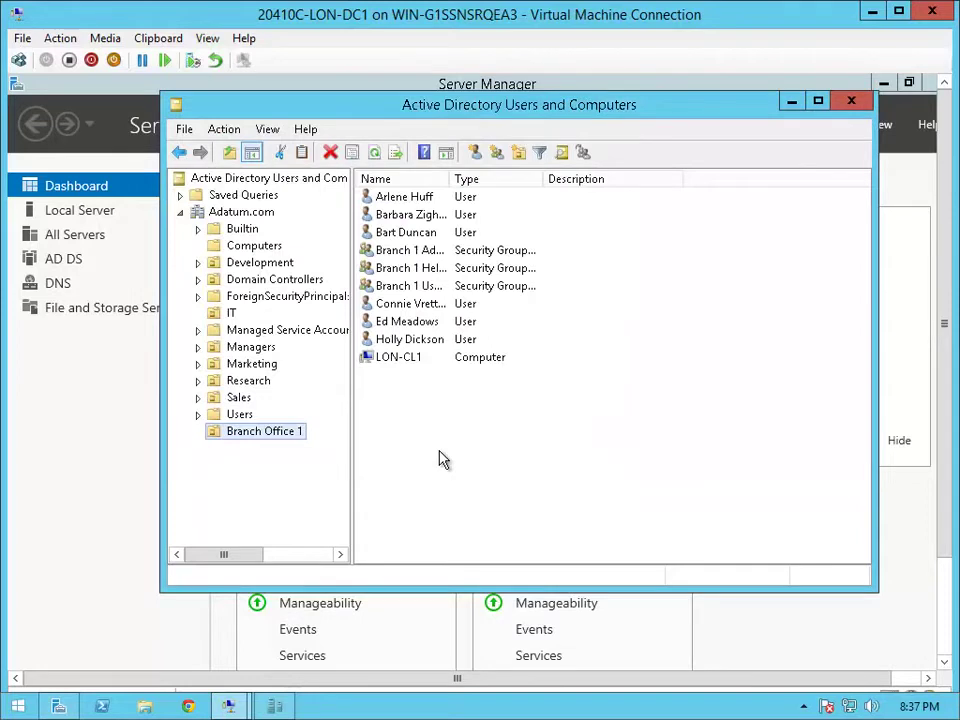
# Add a Branch Office 1 user account to the Branch 1 Administrators group
pyautogui.click(405, 342)
pyautogui.rightClick(404, 343)
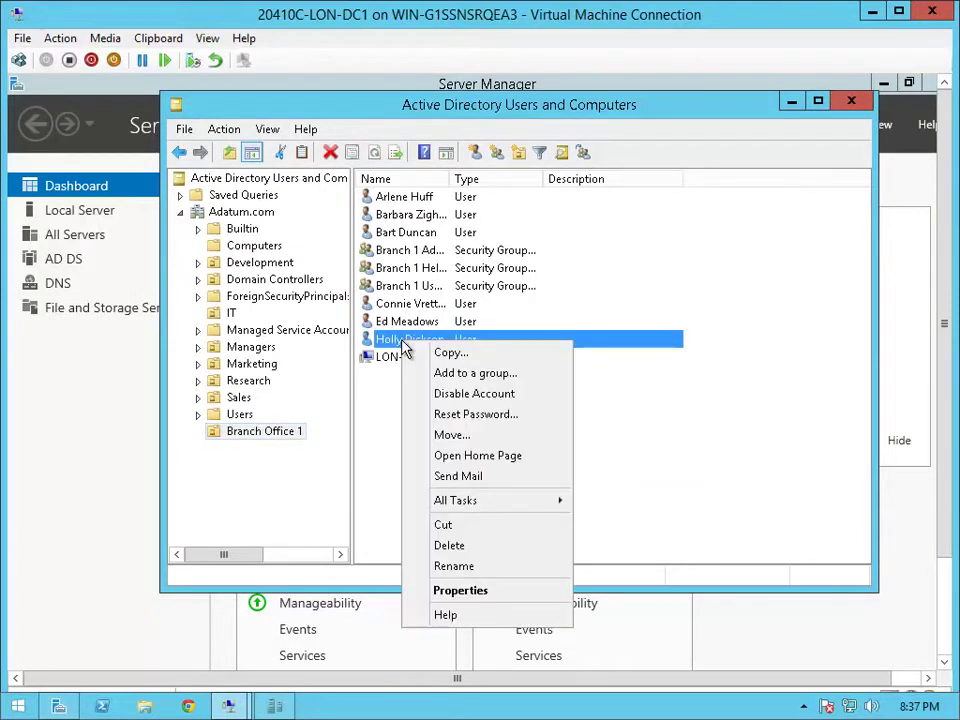
pyautogui.click(480, 376)
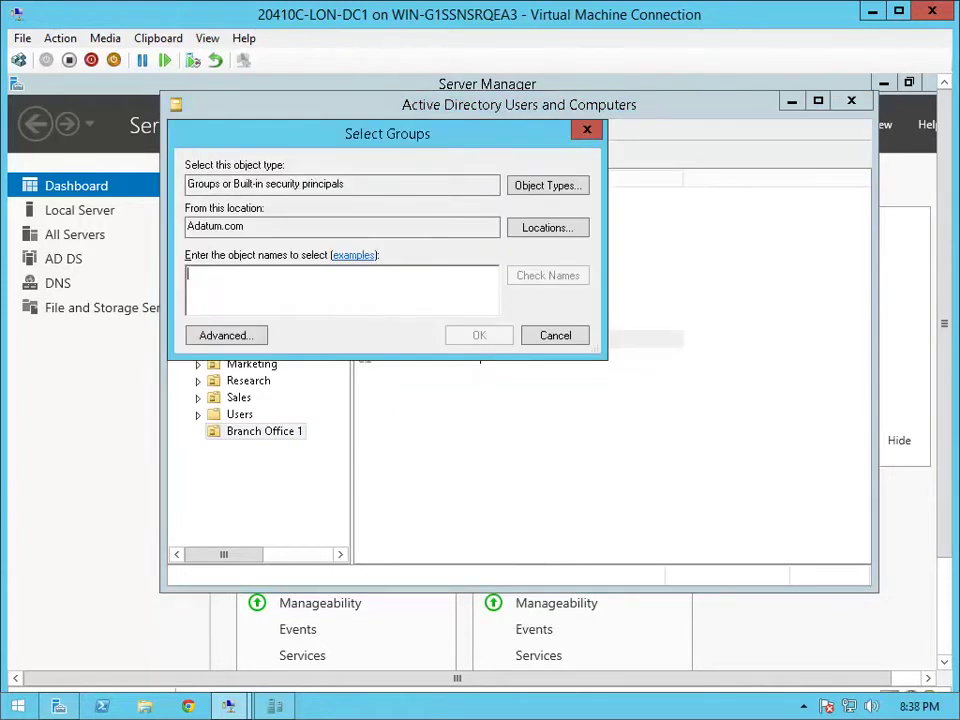
pyautogui.write('branch 1')
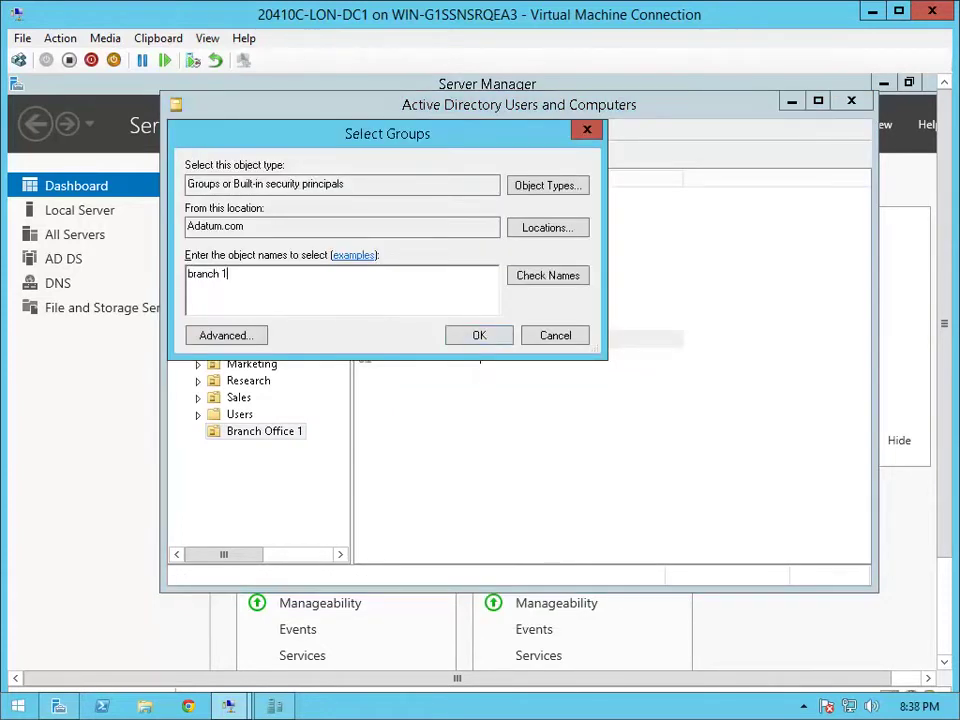
pyautogui.write(' adm')
pyautogui.press('Return')
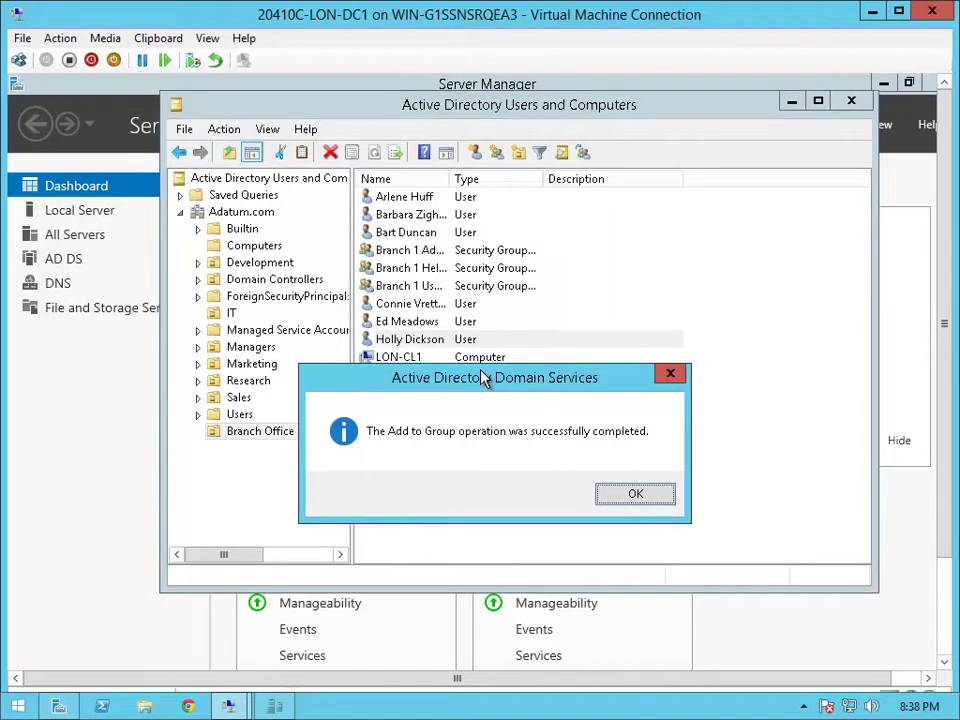
pyautogui.click(616, 499)
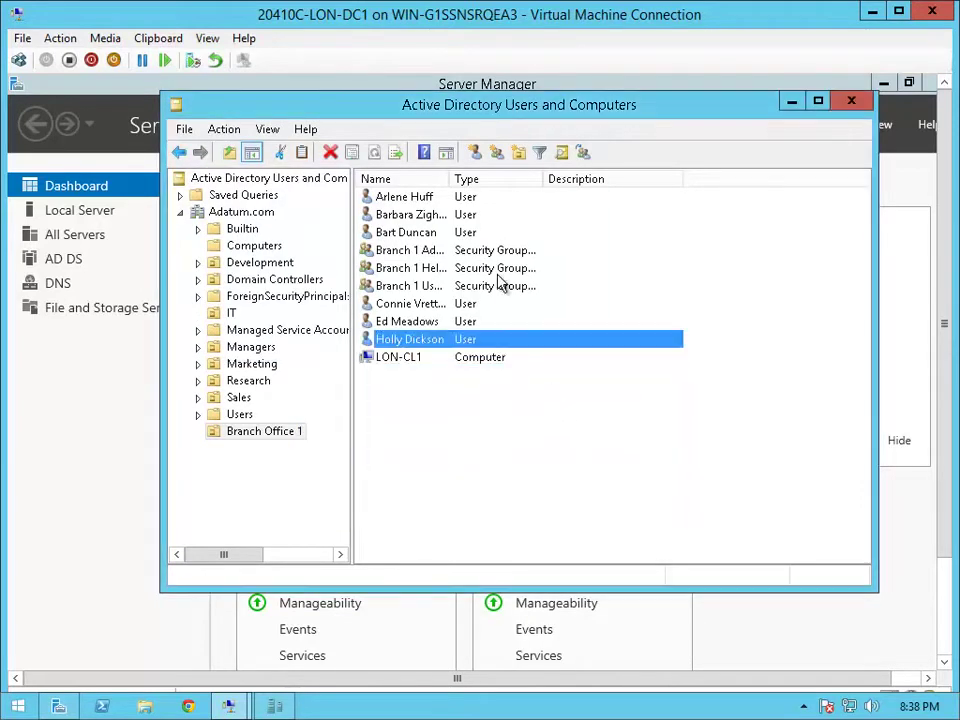
# Make the Branch 1 Administrators group a member of Server Operators
pyautogui.moveTo(446, 178); pyautogui.dragTo(548, 210)
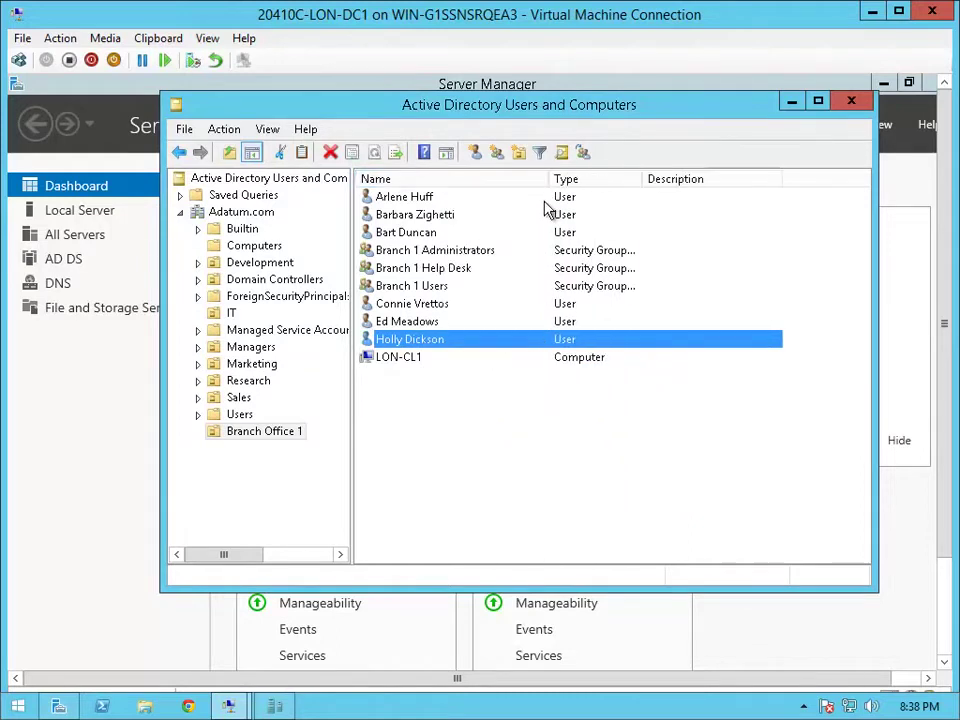
pyautogui.click(456, 252)
pyautogui.rightClick(455, 252)
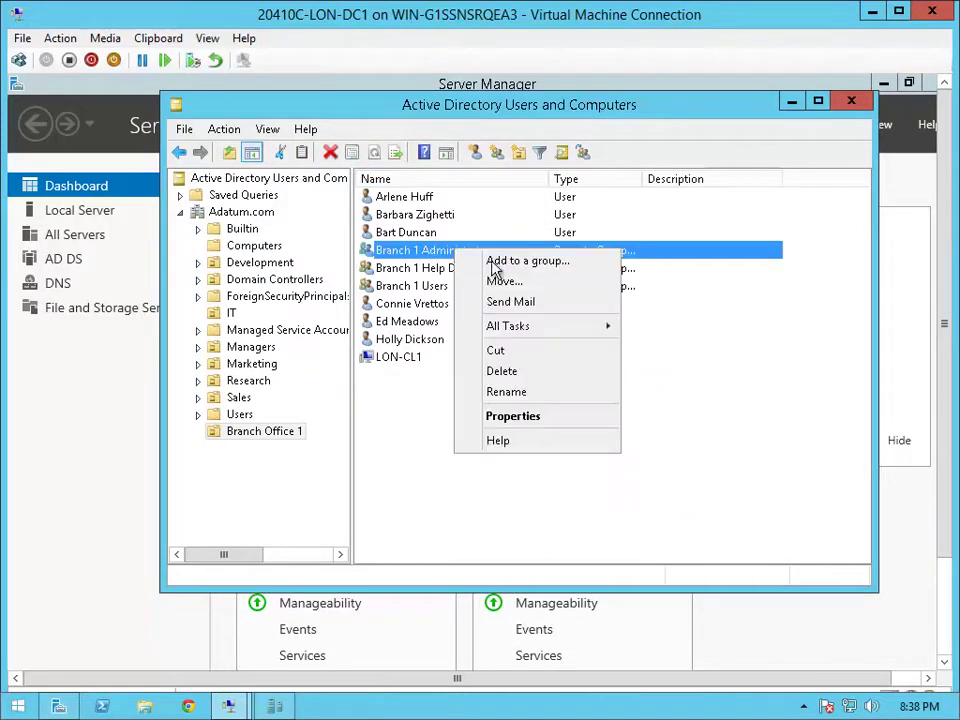
pyautogui.click(493, 264)
pyautogui.write('s')
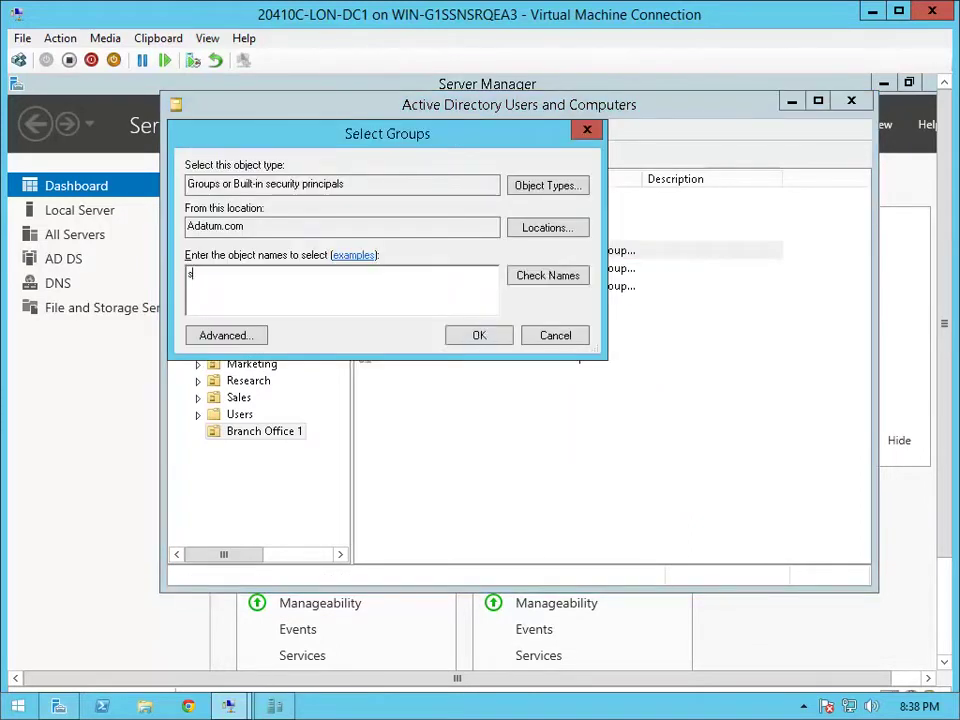
pyautogui.write('erver opera')
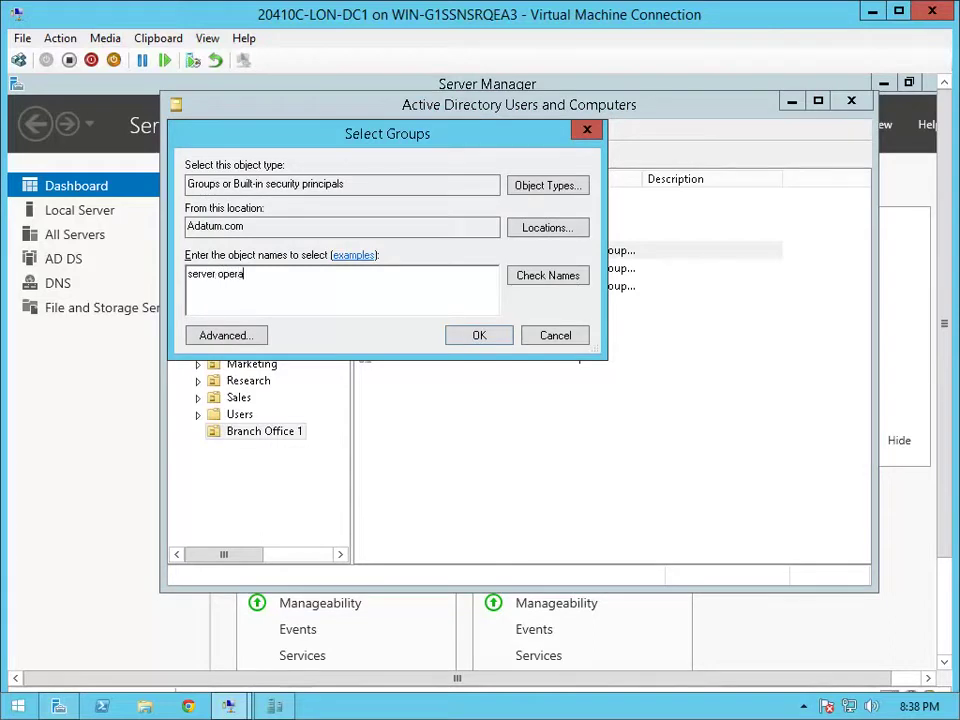
pyautogui.write('tro')
pyautogui.write('rs')
pyautogui.press('Return')
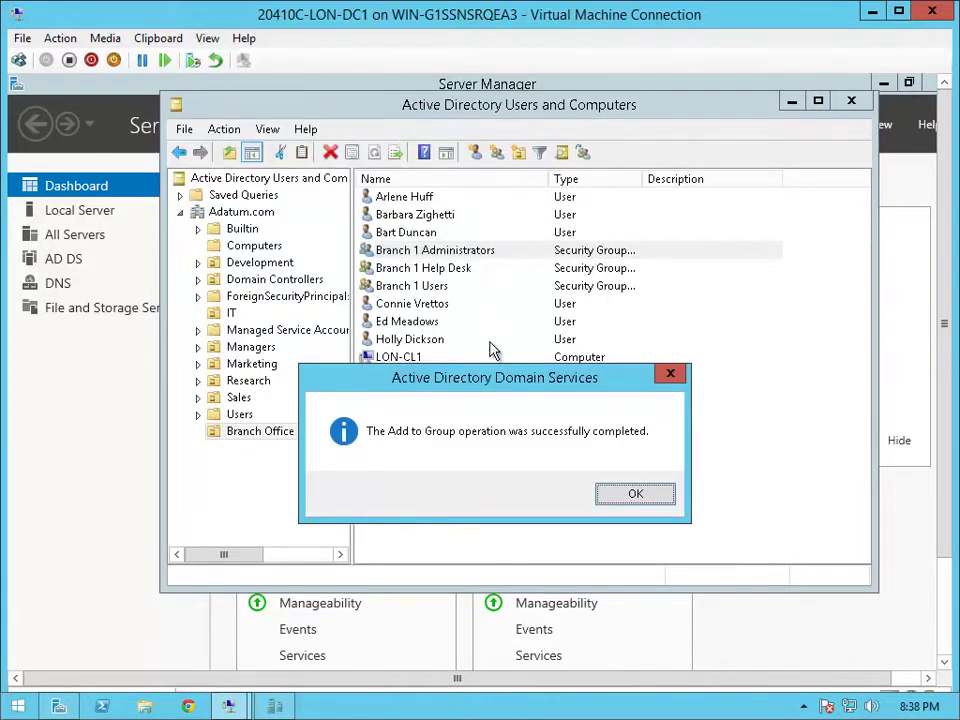
pyautogui.click(636, 496)
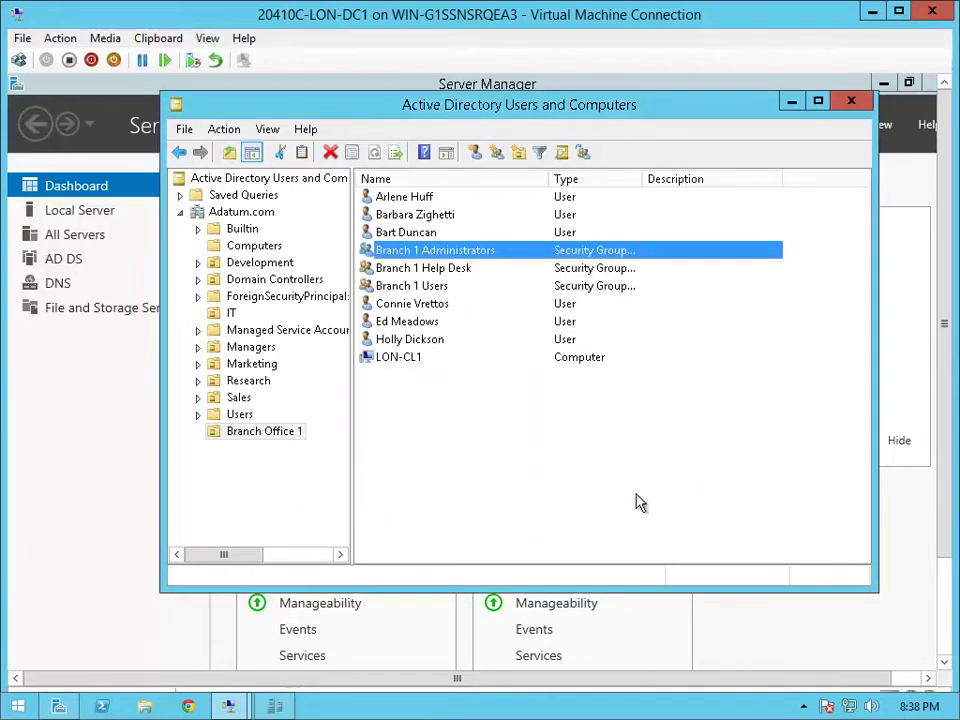
# Sign out of the administrator session from the Start button's context menu
pyautogui.click(943, 600)
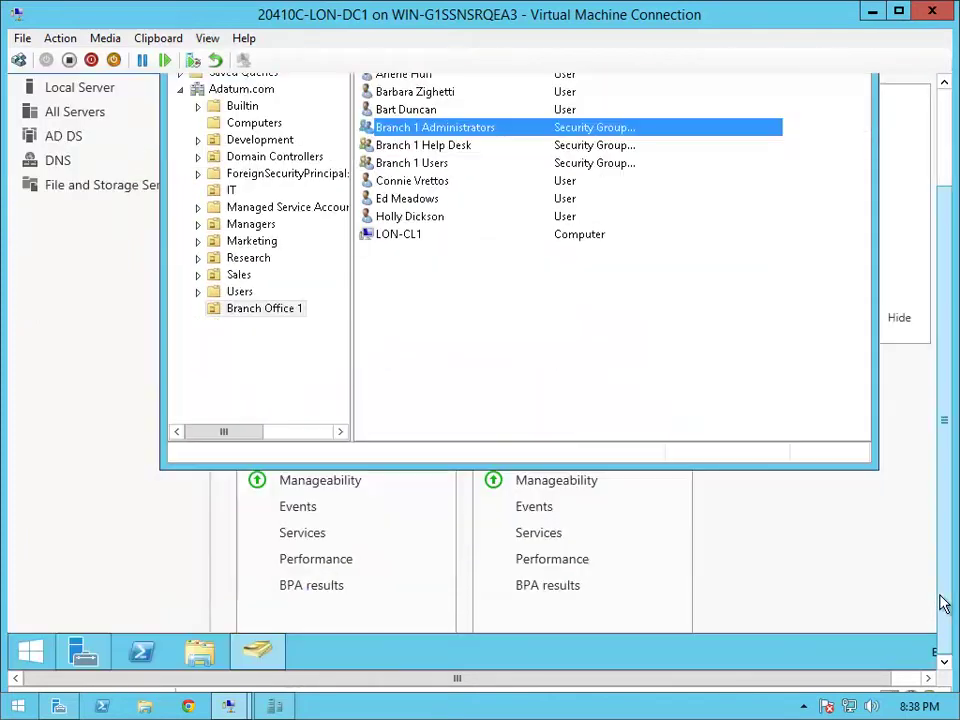
pyautogui.click(31, 652)
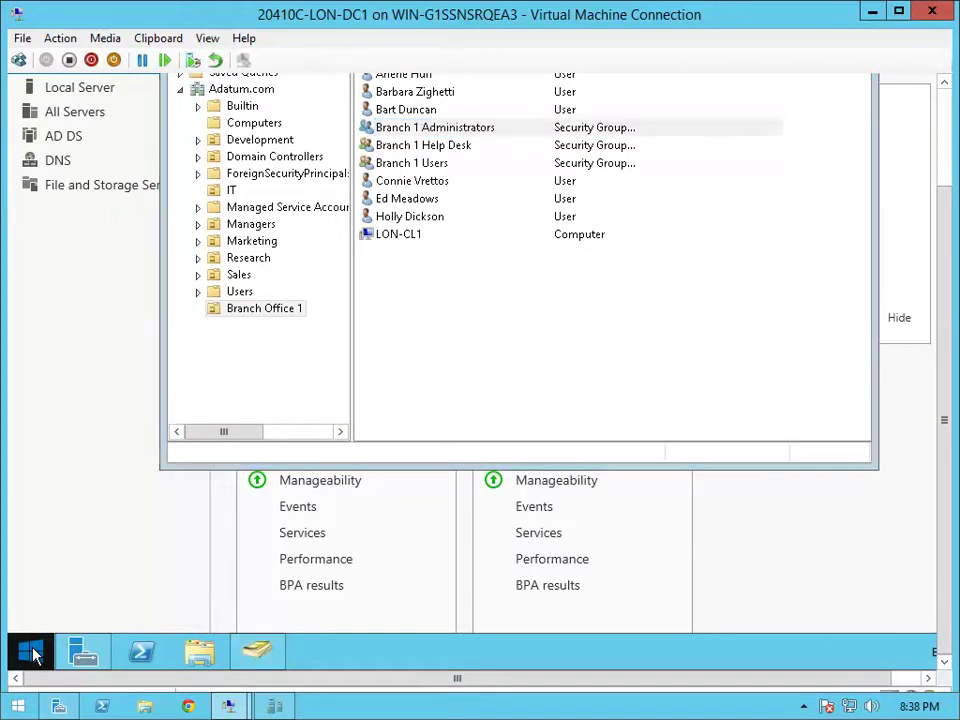
pyautogui.rightClick(31, 652)
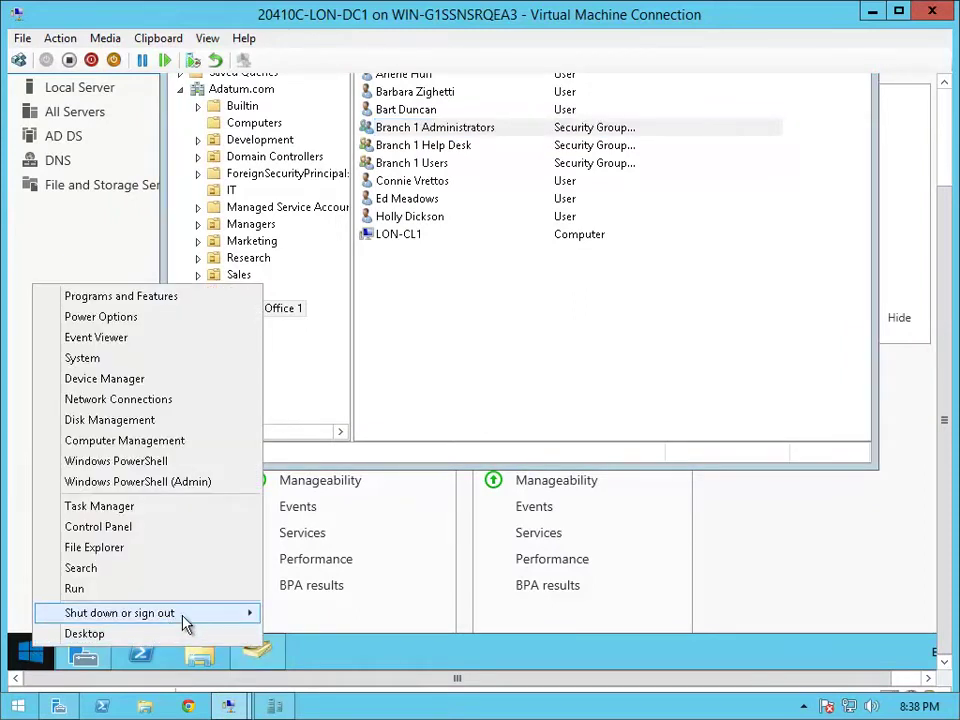
pyautogui.moveTo(238, 616)
pyautogui.click(358, 630)
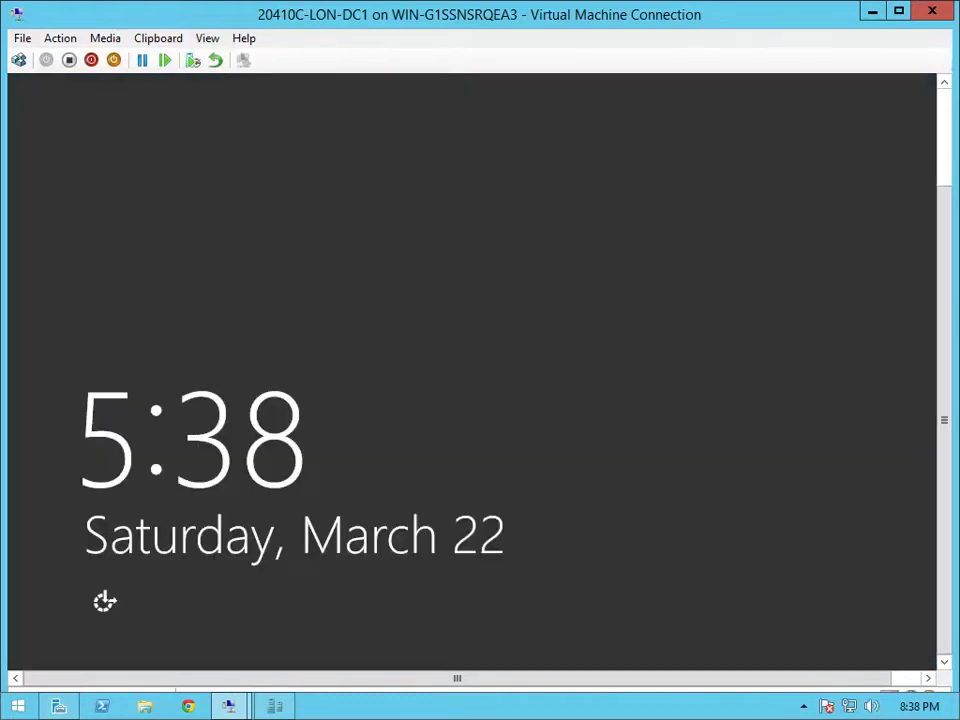
# Sign in as Other user with the branch administrator's user name and password
pyautogui.click(19, 60)
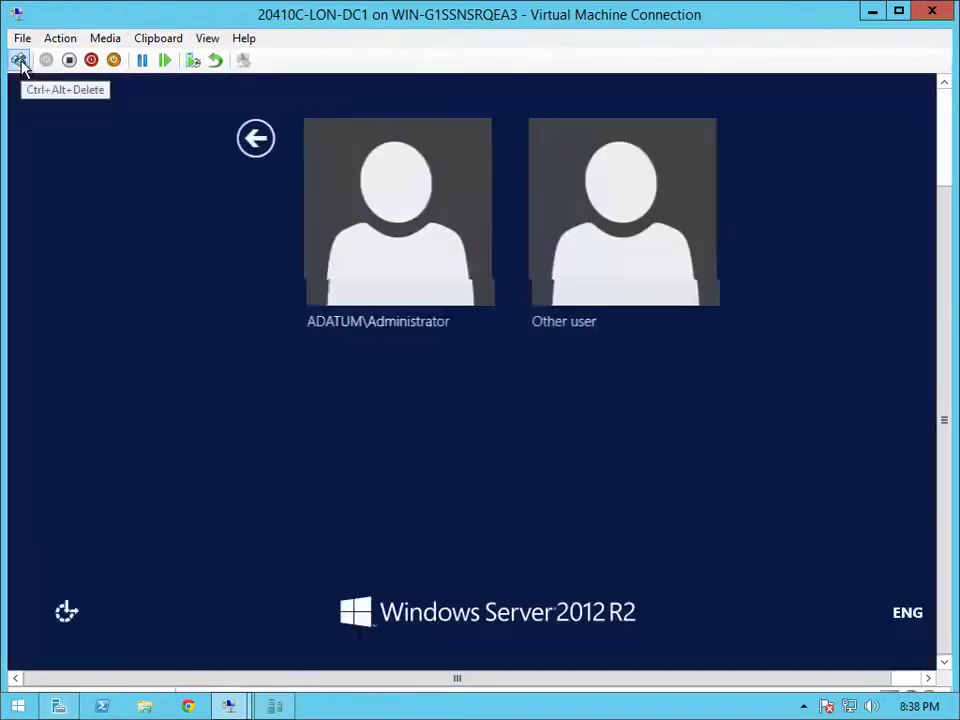
pyautogui.click(557, 208)
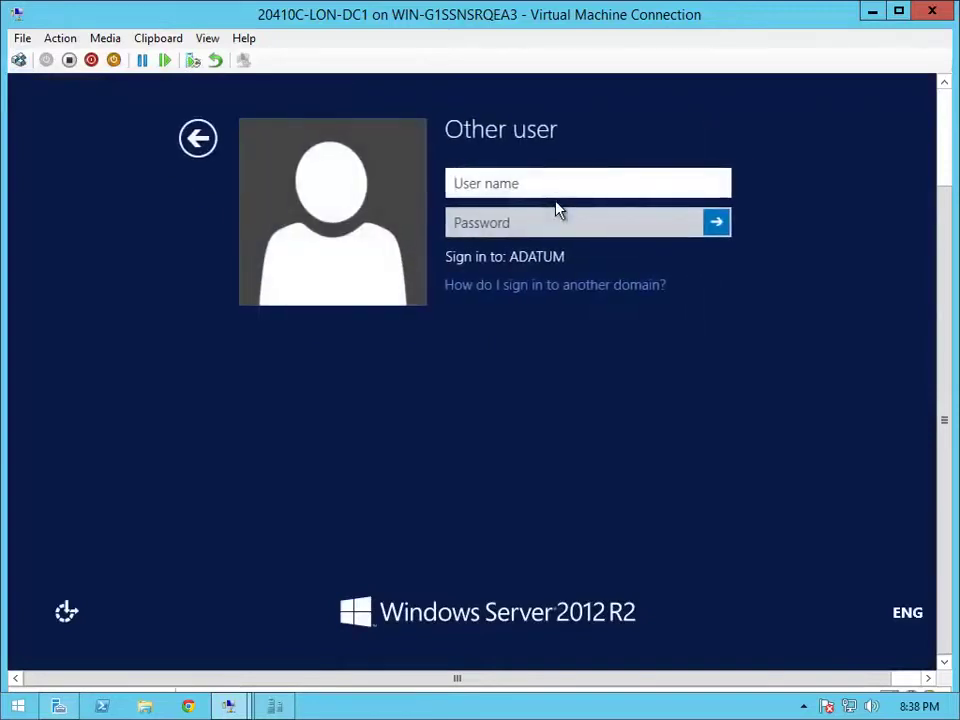
pyautogui.write('Holly')
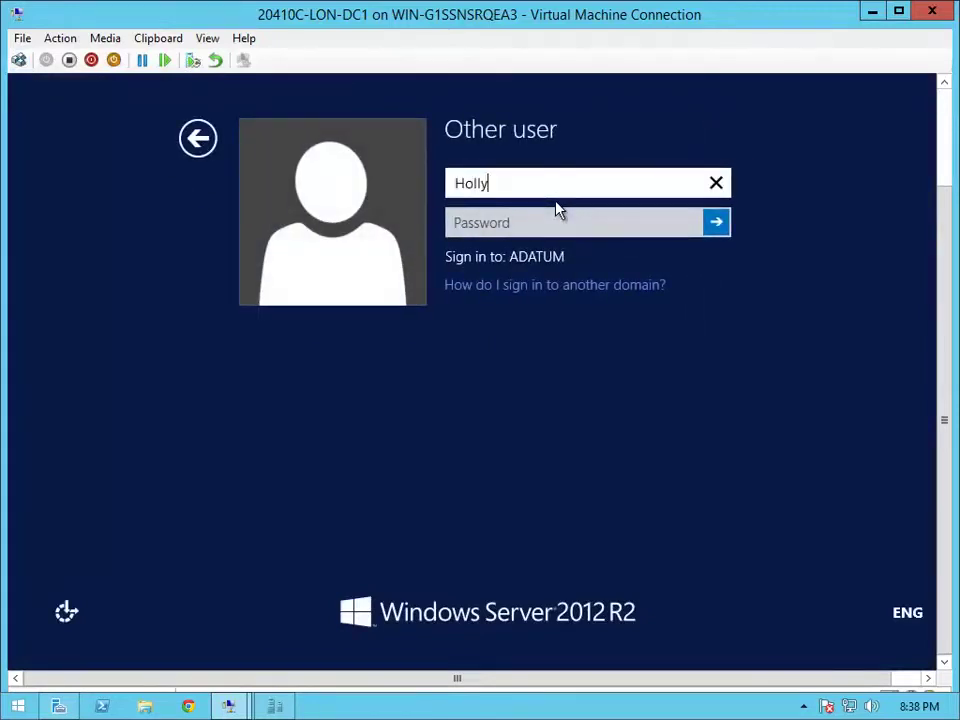
pyautogui.press('Tab')
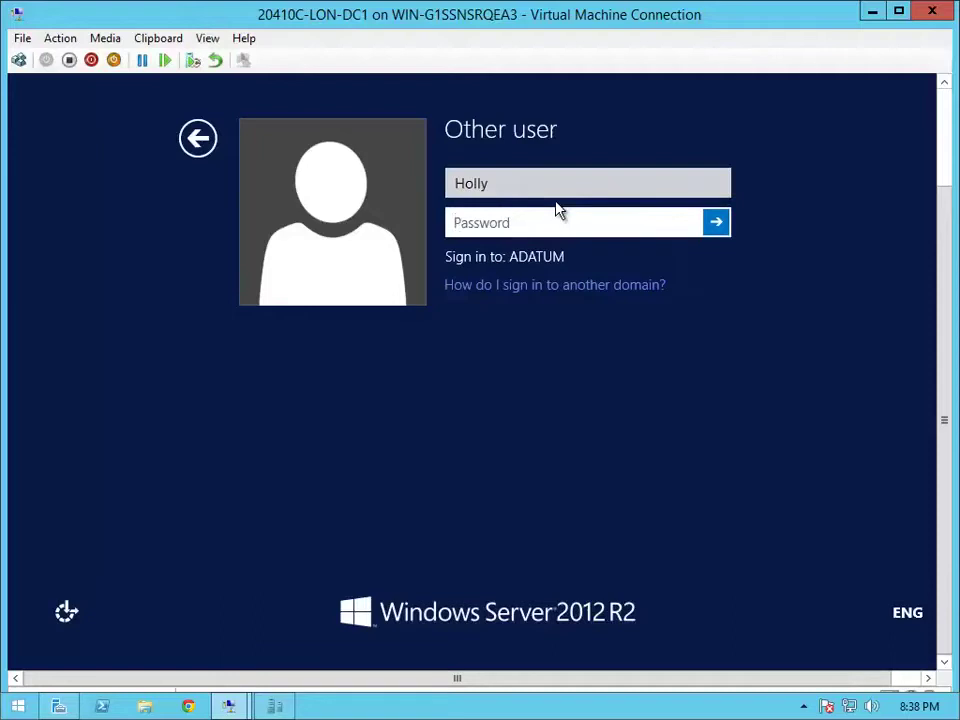
pyautogui.write('Pa$$w0rd')
pyautogui.press('Return')
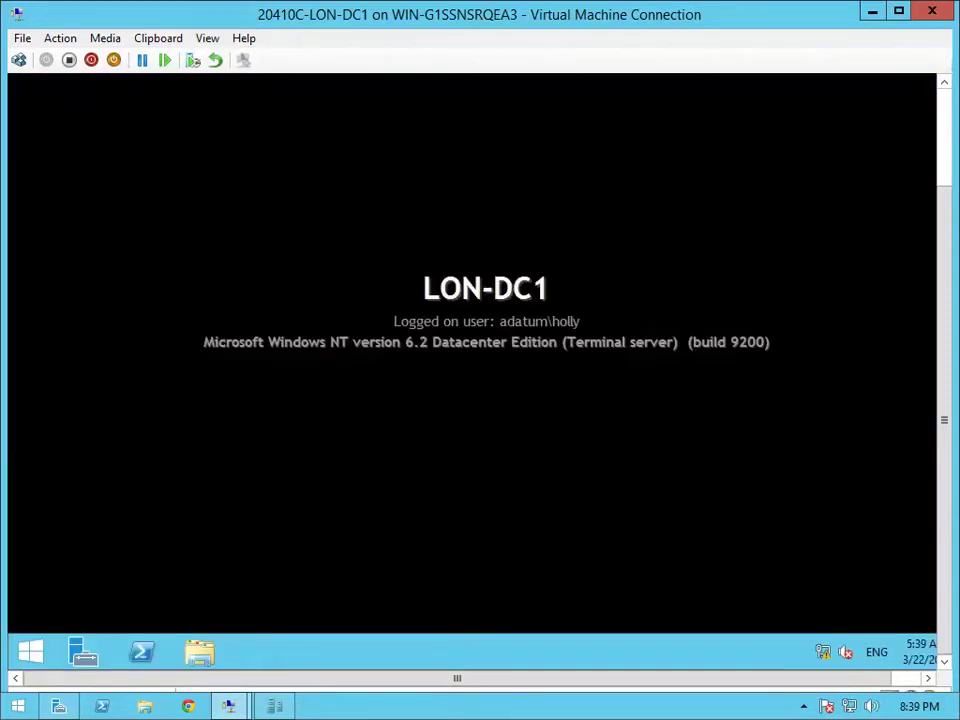
# Launch Server Manager elevated, supplying the branch administrator's credentials at the UAC prompt
pyautogui.click(72, 655)
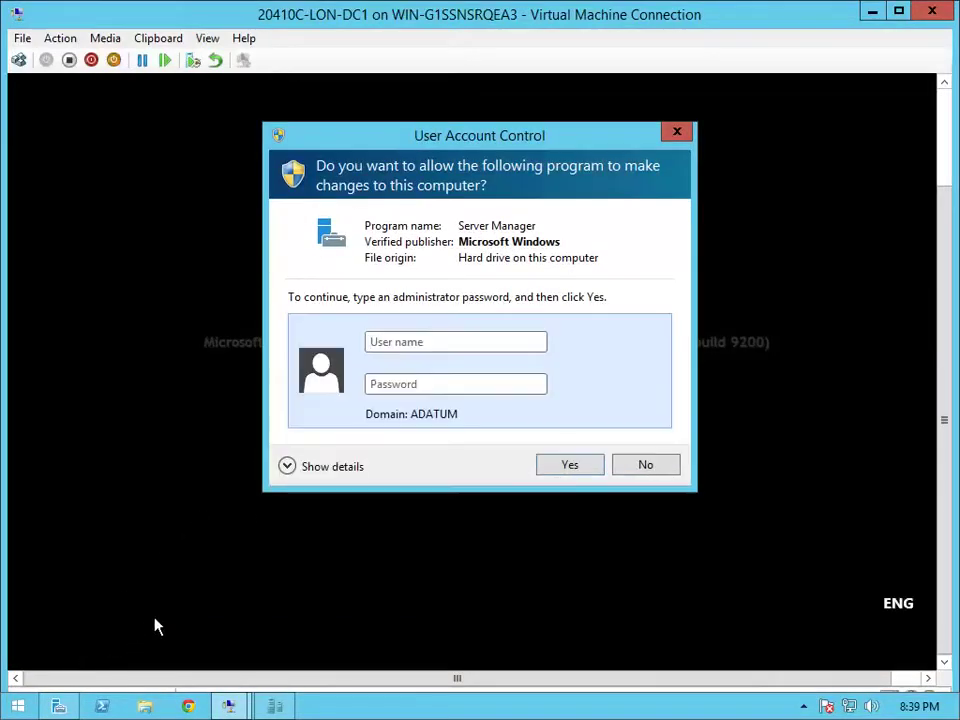
pyautogui.write('HollyPa$$w0rd')
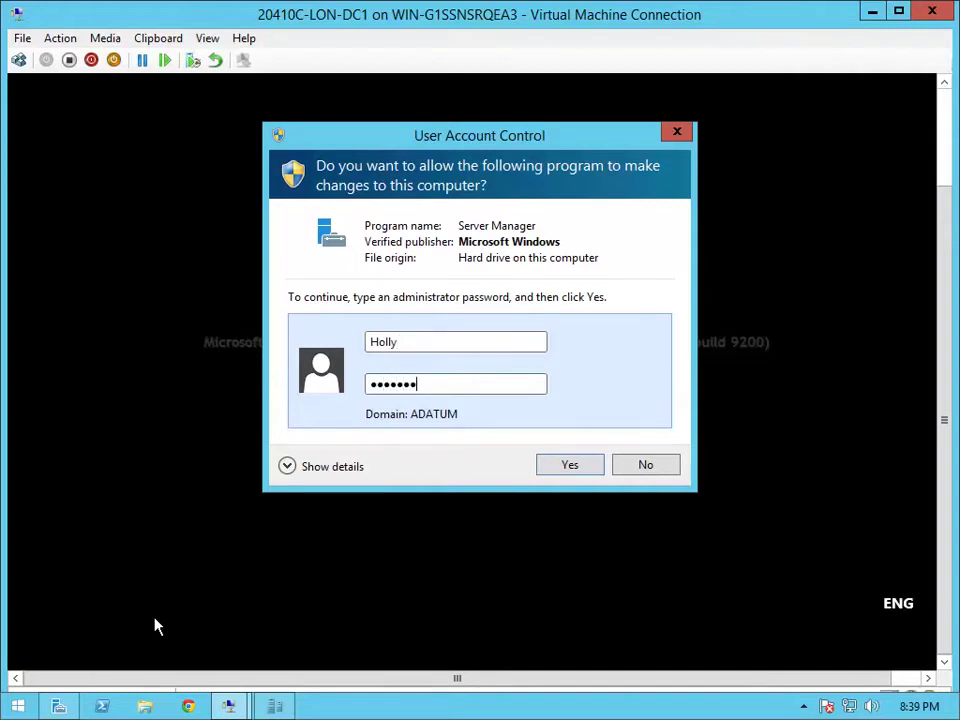
pyautogui.press('Return')
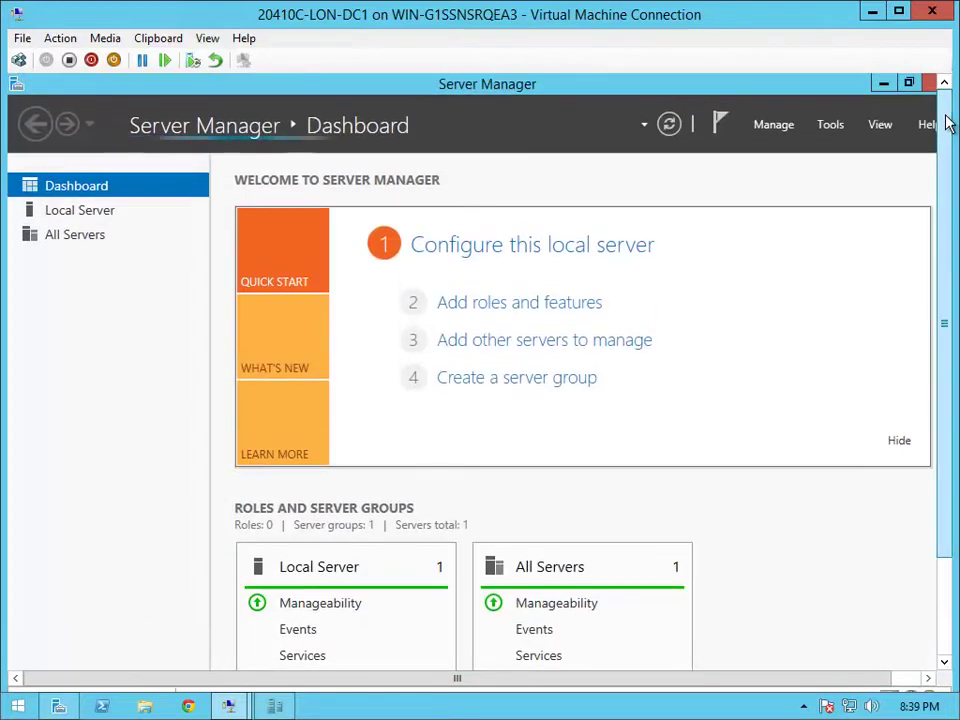
# Open Active Directory Users and Computers from Tools and expand Adatum.com
pyautogui.click(840, 124)
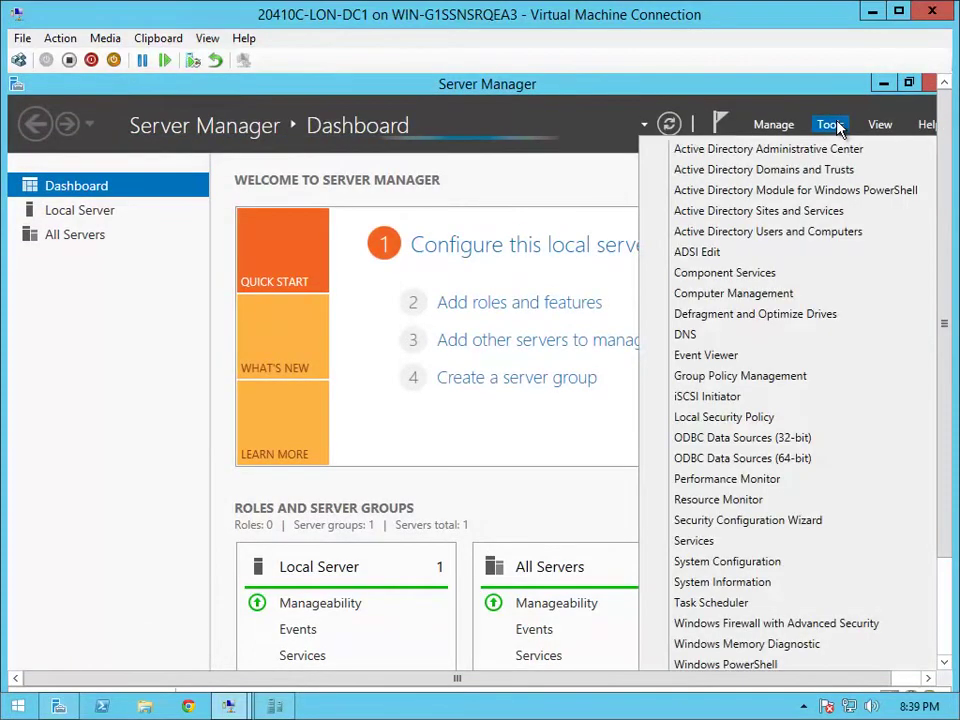
pyautogui.click(770, 233)
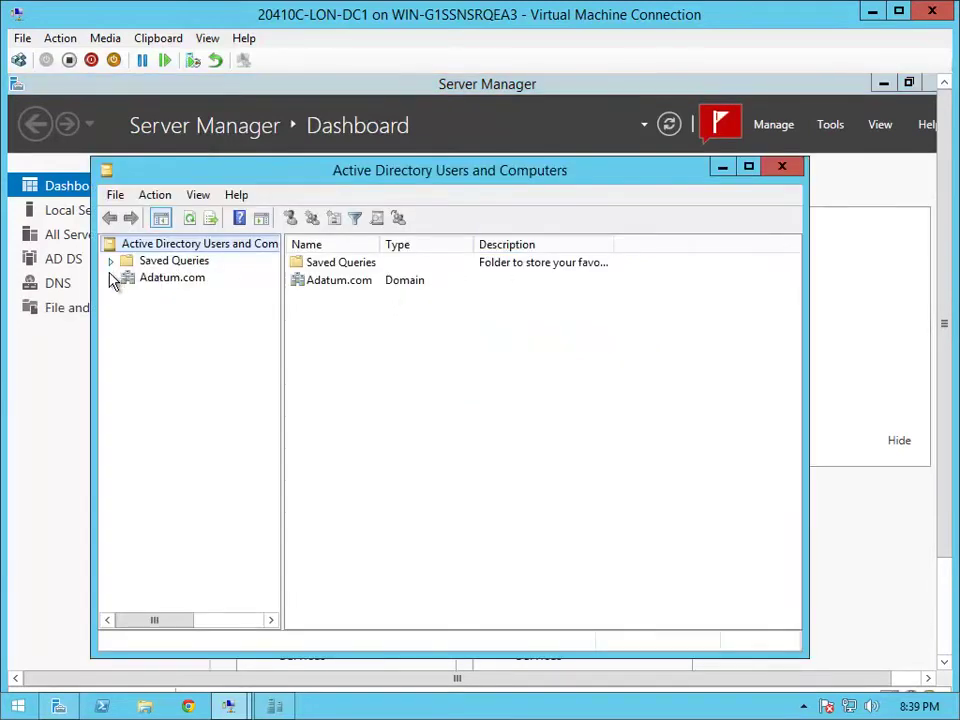
pyautogui.click(111, 278)
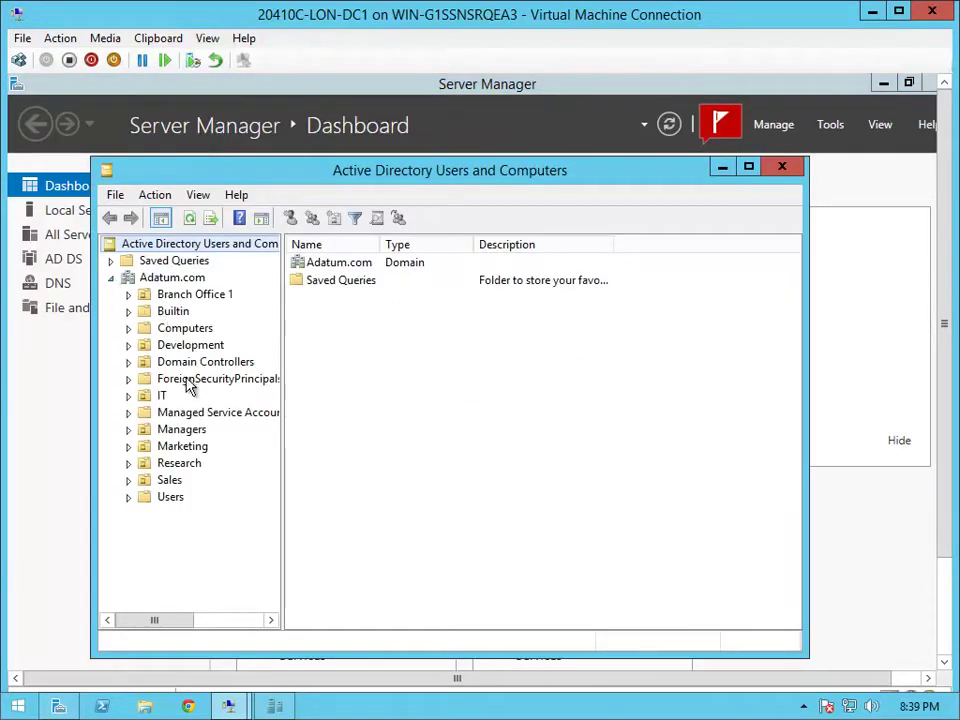
# Try deleting the first Sales user, acknowledge the insufficient-privileges error, then select Branch Office 1
pyautogui.click(172, 481)
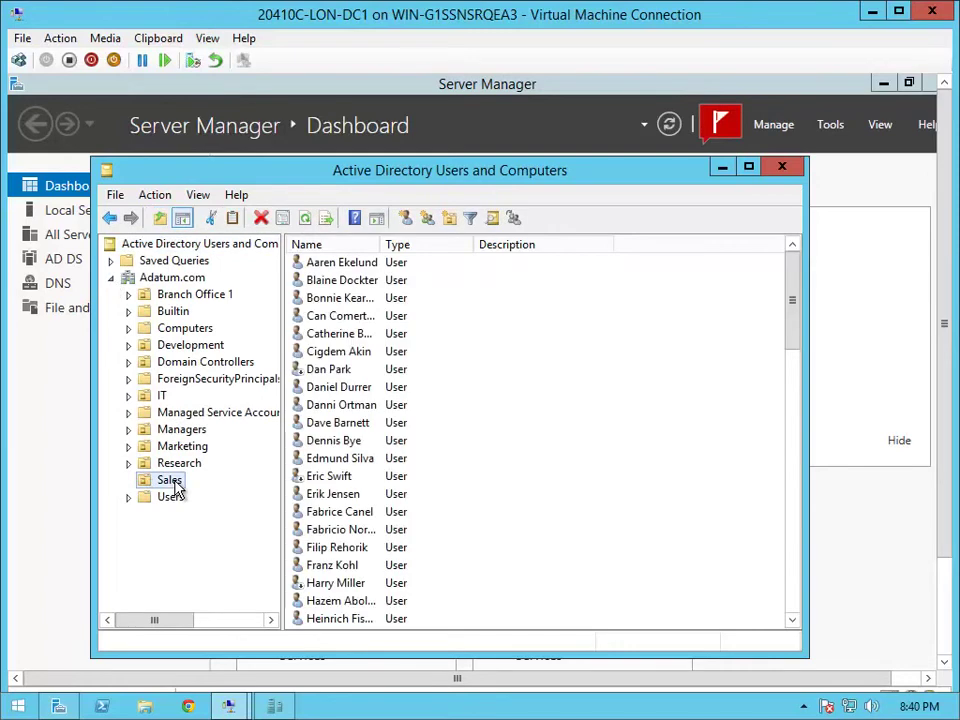
pyautogui.click(351, 263)
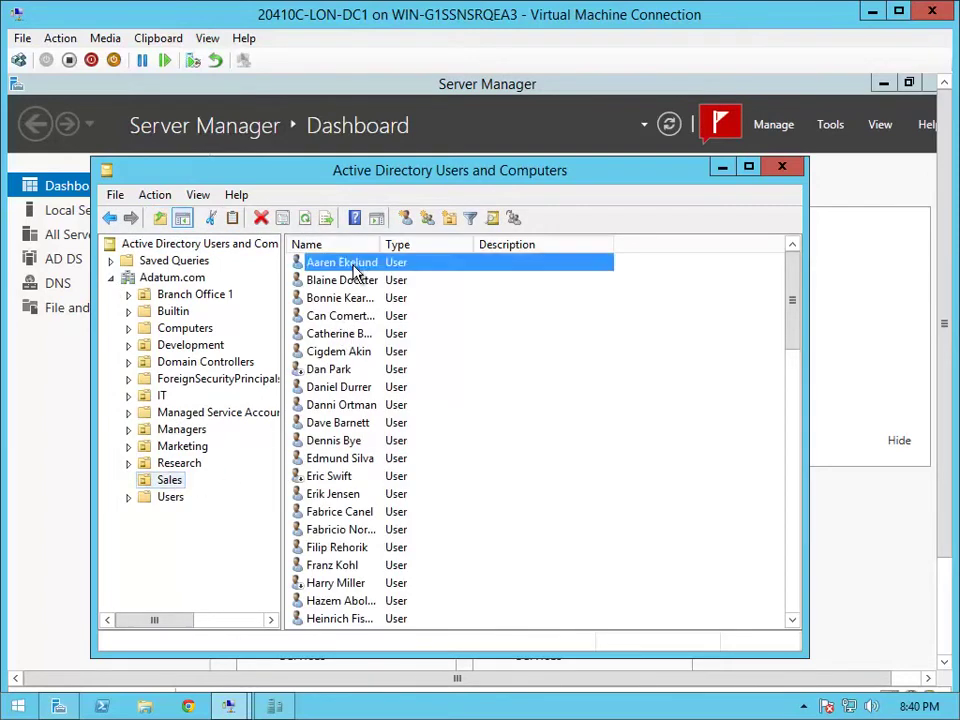
pyautogui.rightClick(353, 272)
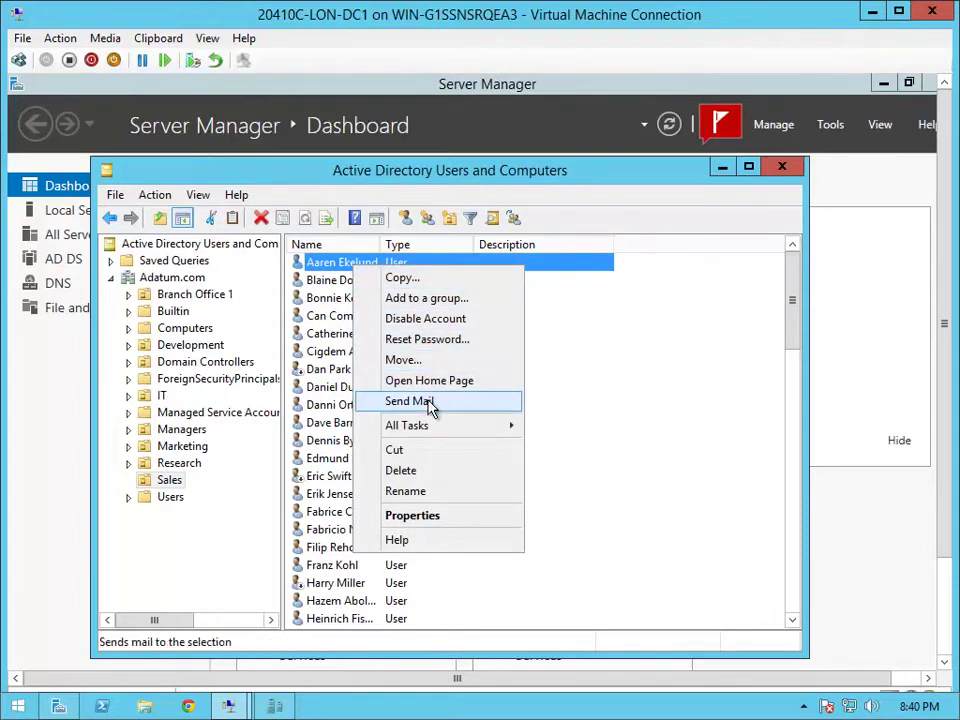
pyautogui.click(442, 475)
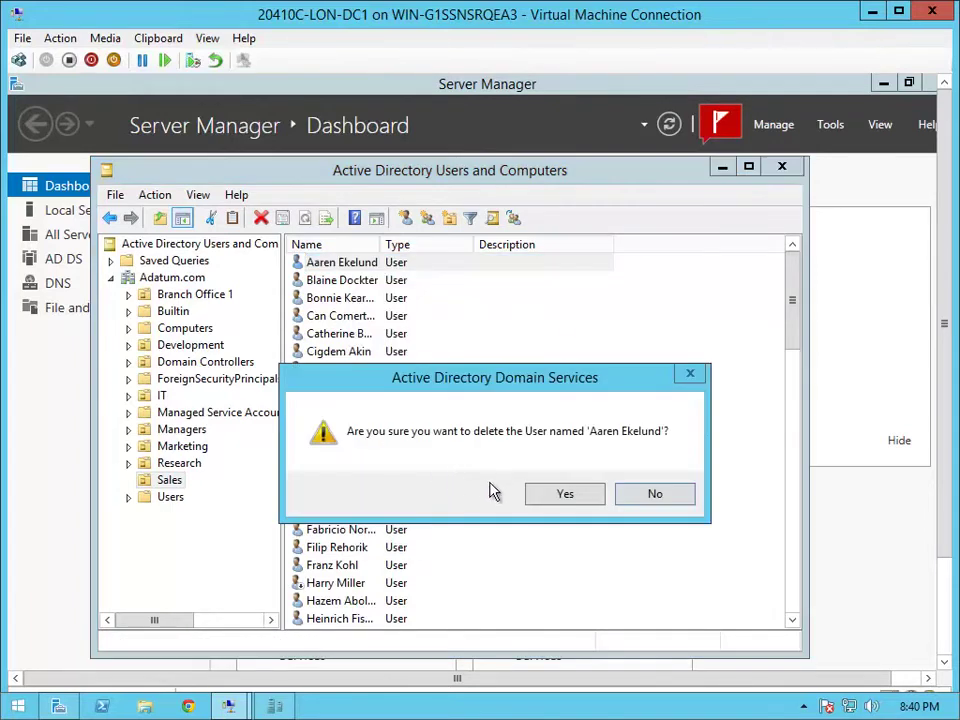
pyautogui.click(540, 496)
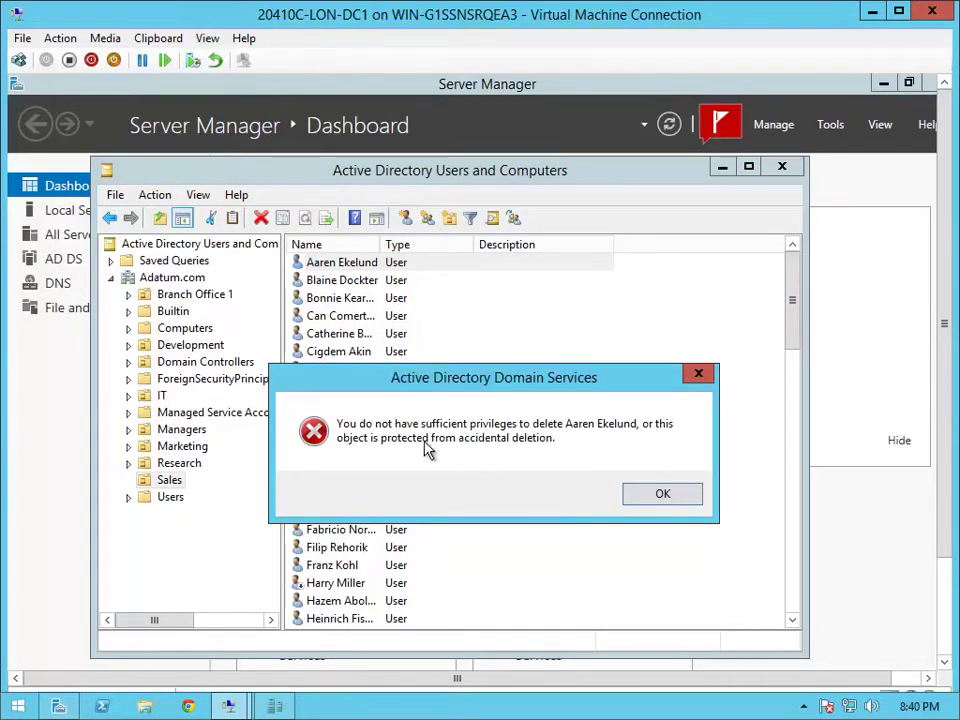
pyautogui.click(662, 494)
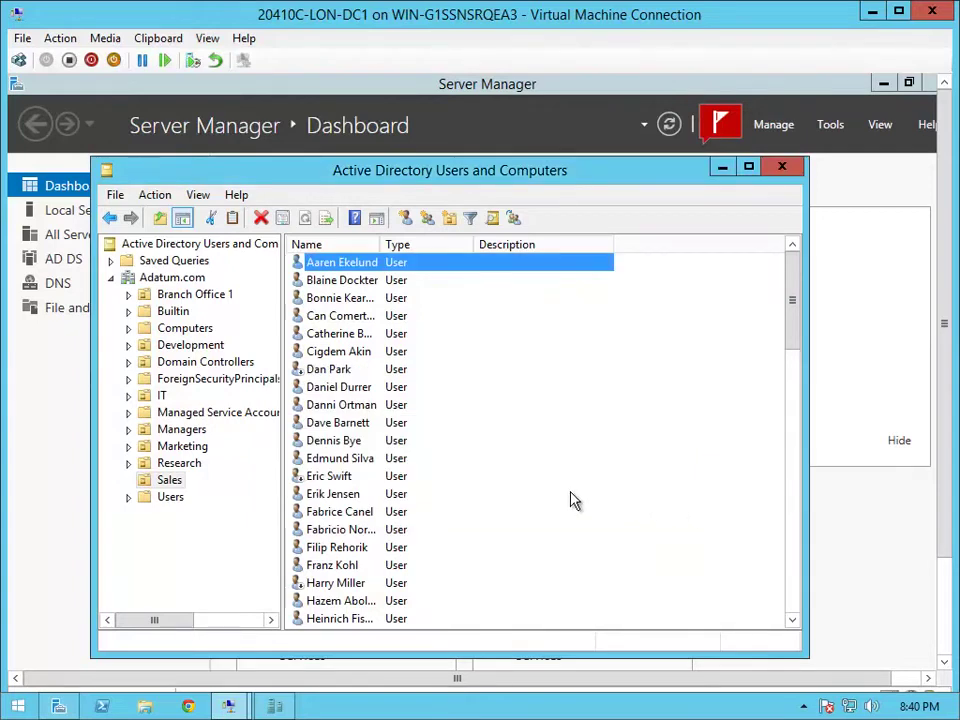
pyautogui.click(203, 298)
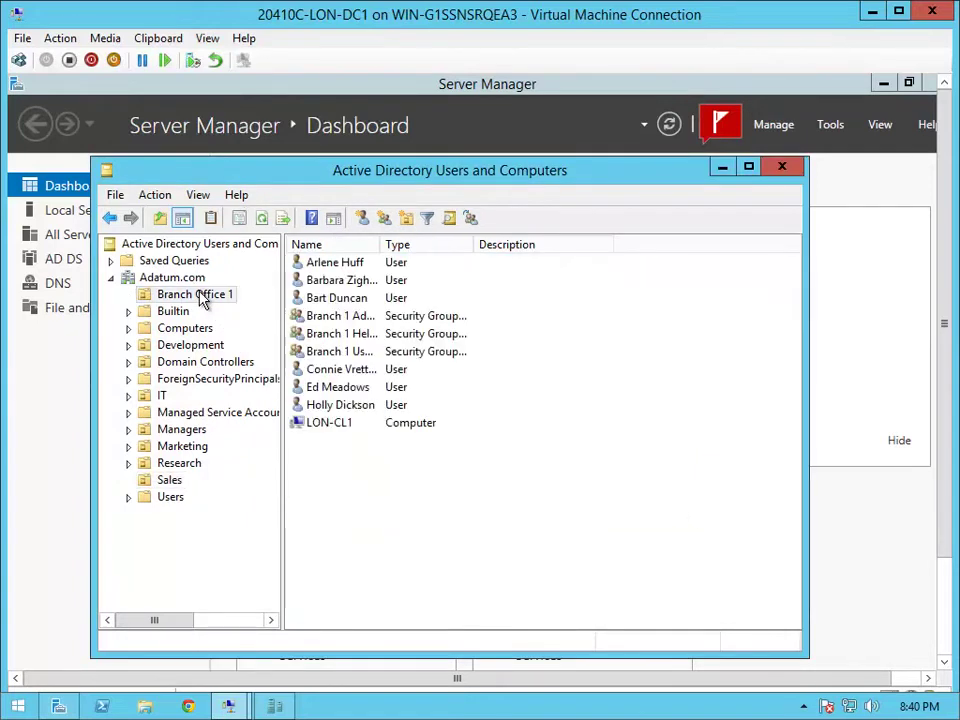
# Delete a user account from Branch Office 1
pyautogui.rightClick(341, 394)
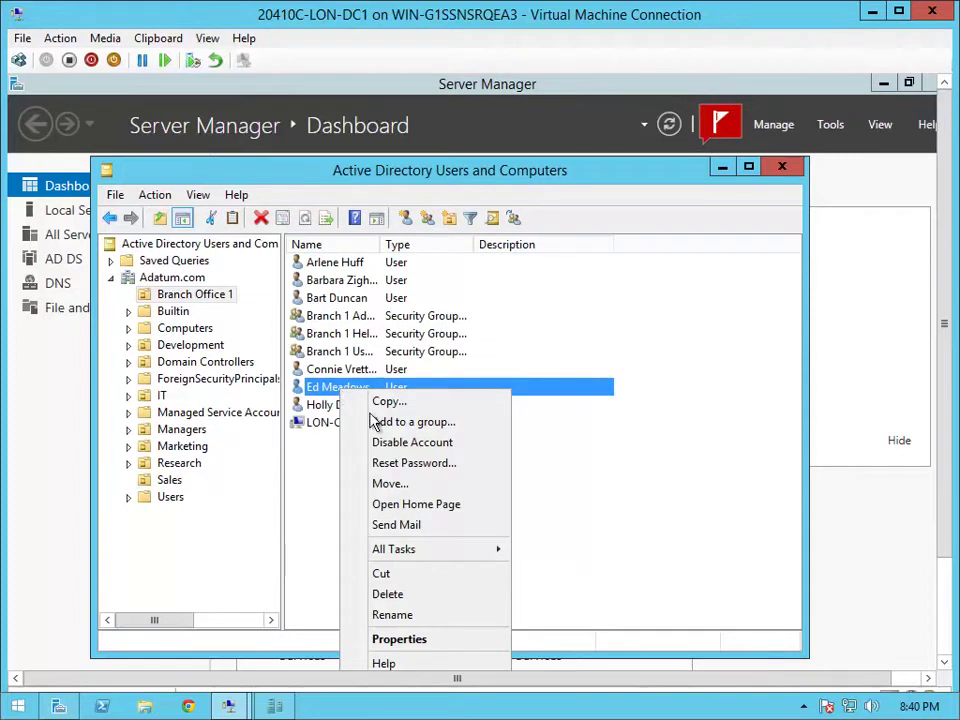
pyautogui.click(387, 594)
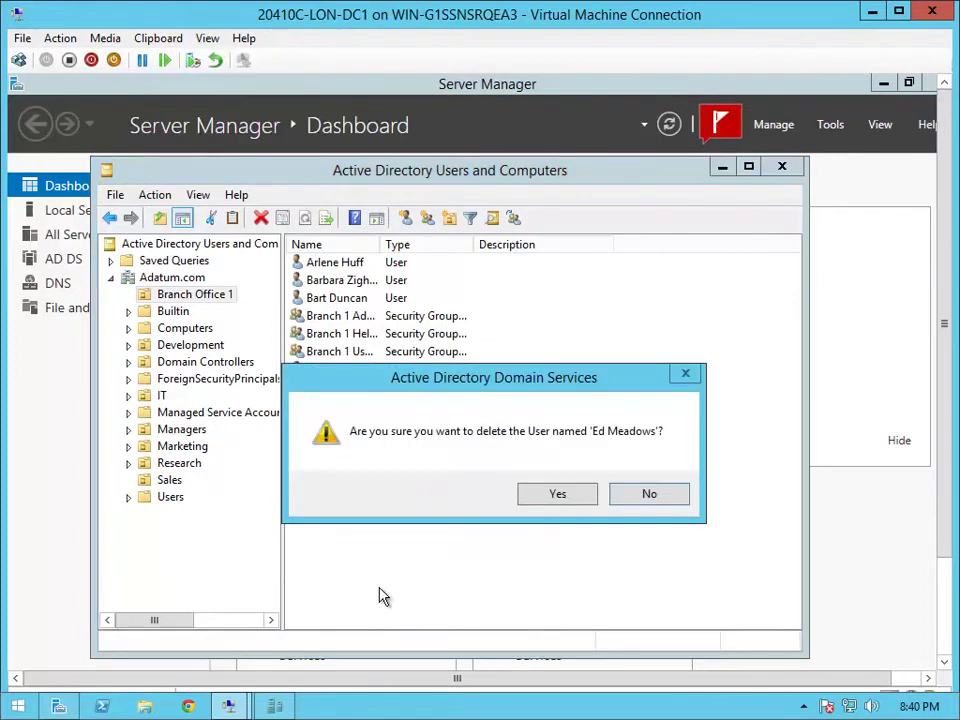
pyautogui.click(568, 492)
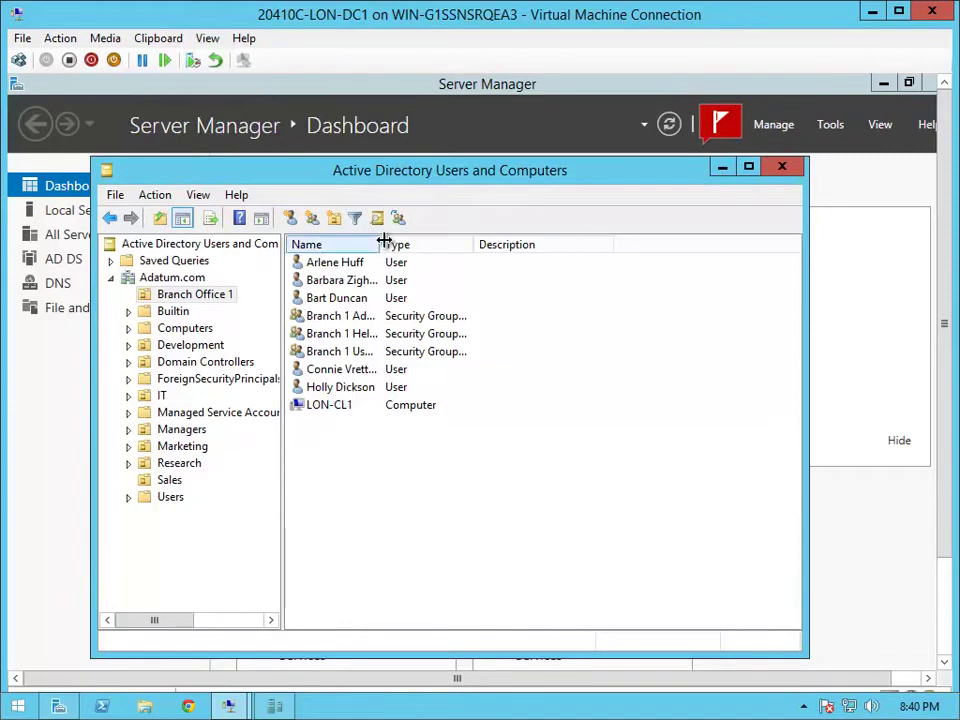
# Add another Branch Office 1 user to the Branch 1 Help Desk group
pyautogui.moveTo(382, 244); pyautogui.dragTo(420, 246)
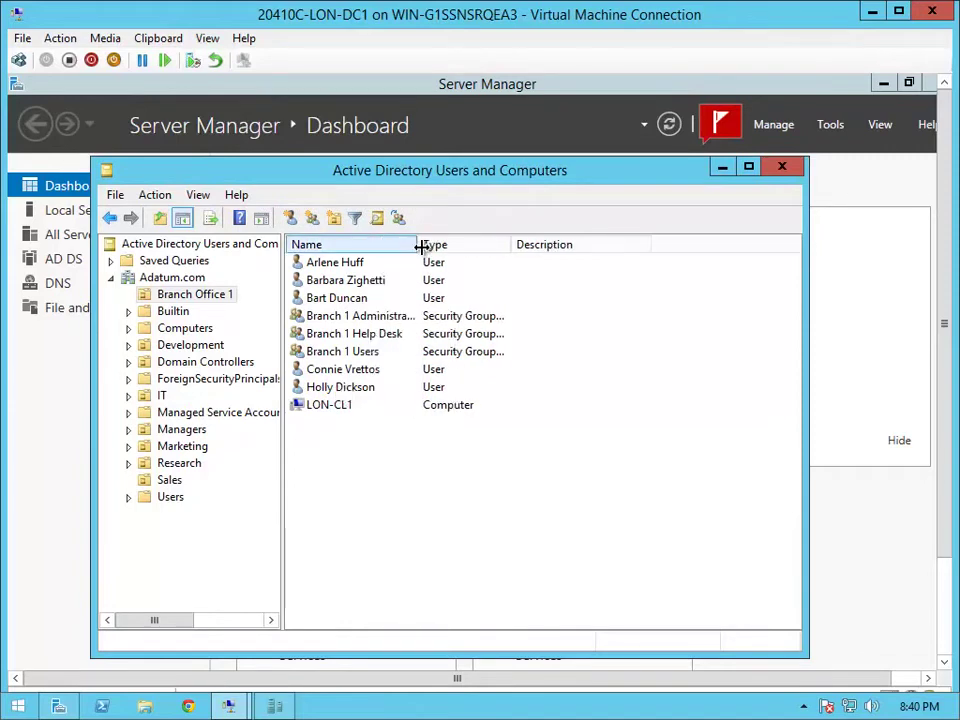
pyautogui.click(333, 300)
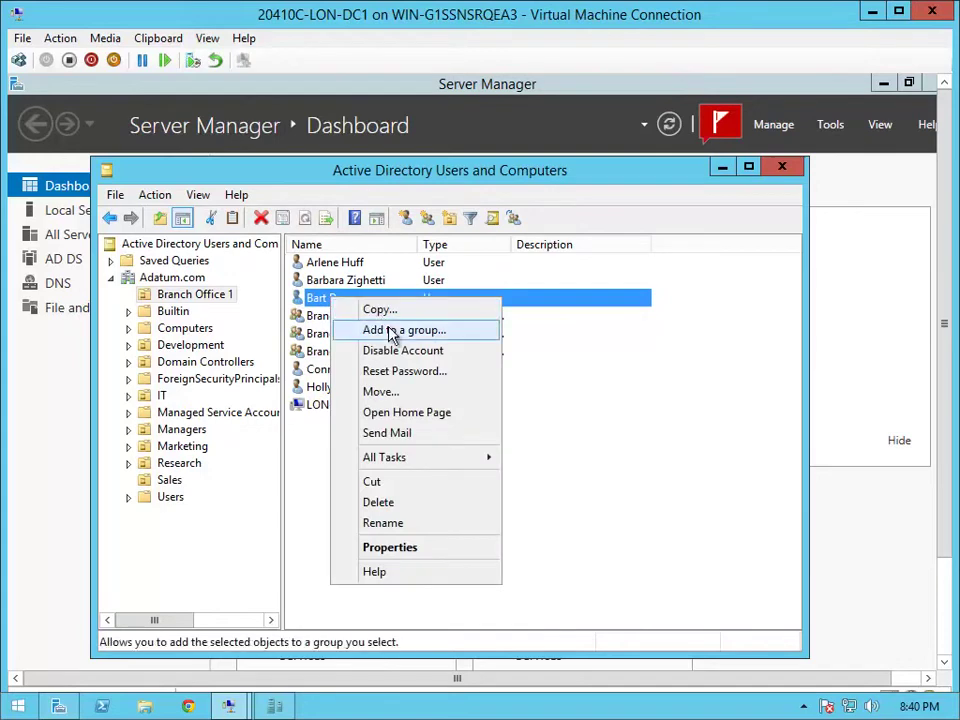
pyautogui.click(391, 331)
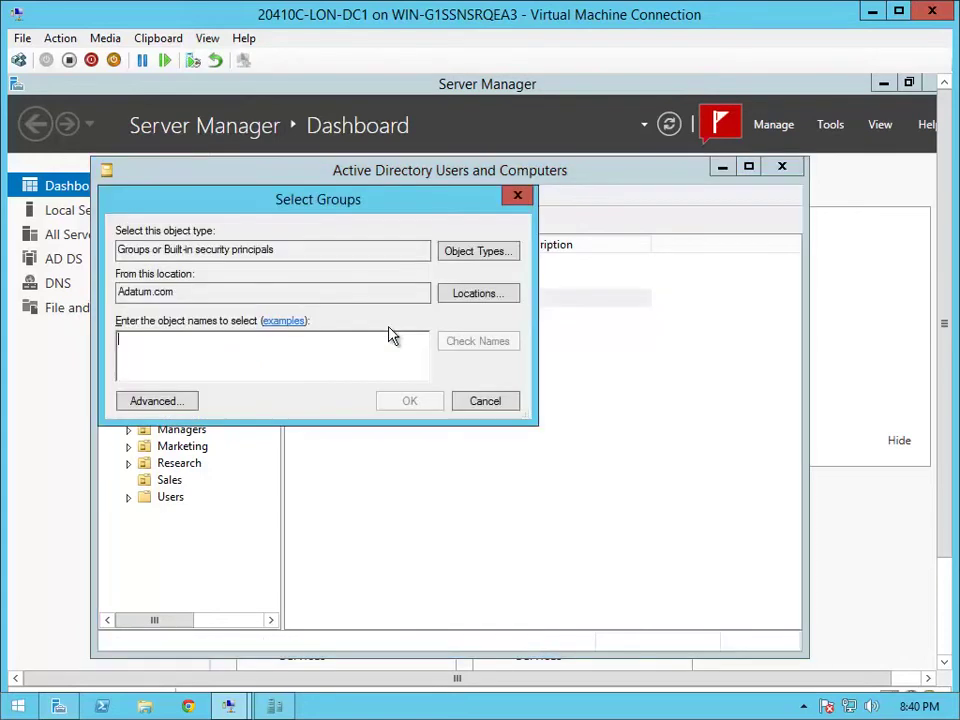
pyautogui.write('branch 1 help desk')
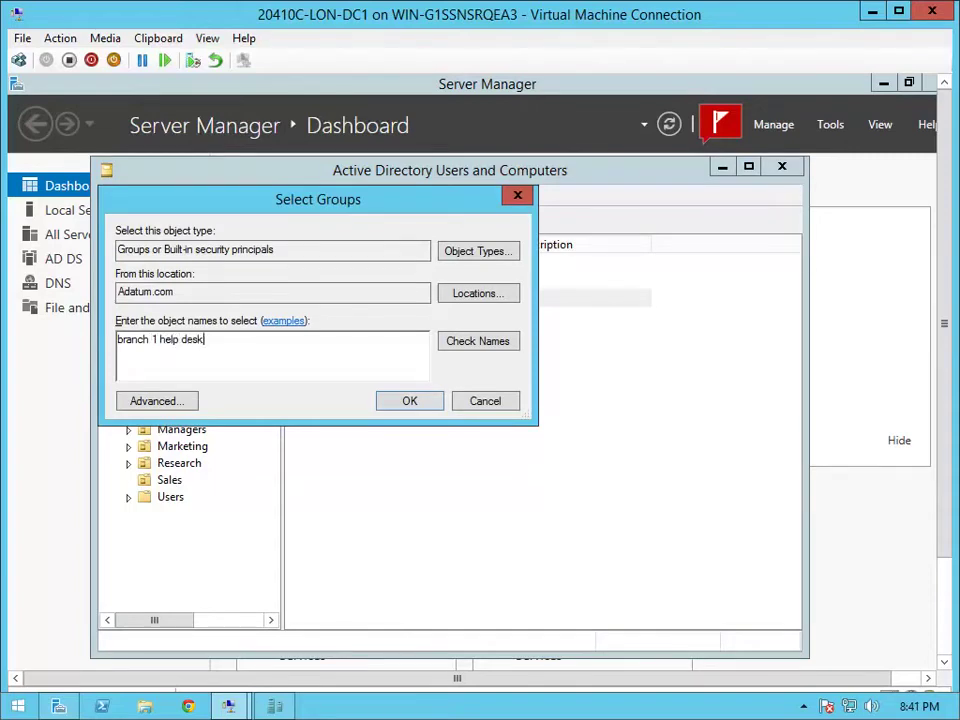
pyautogui.press('Return')
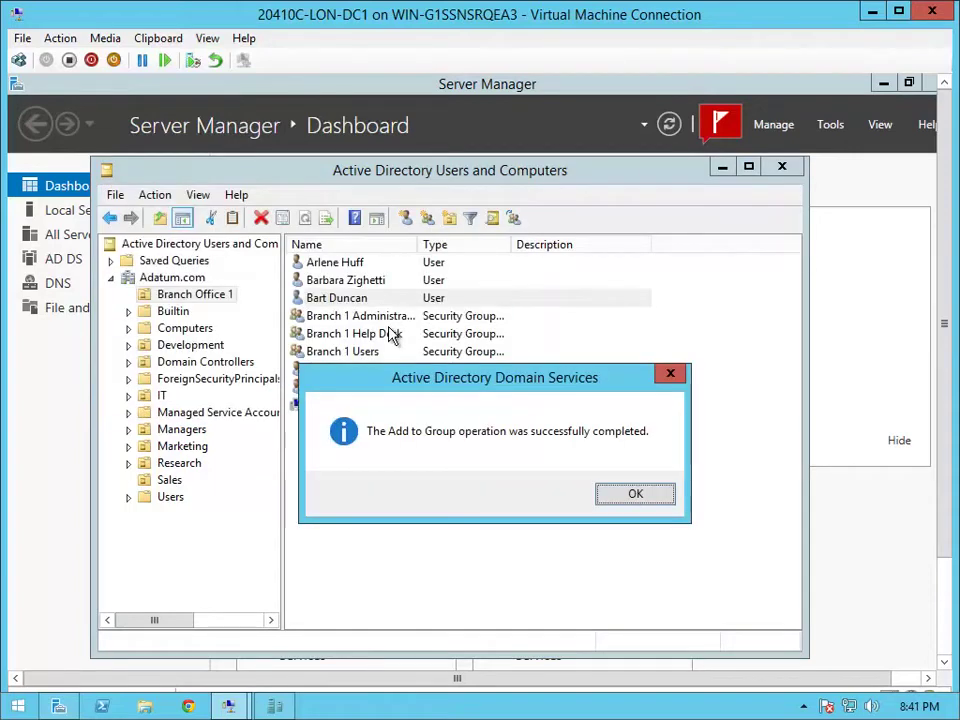
pyautogui.click(643, 497)
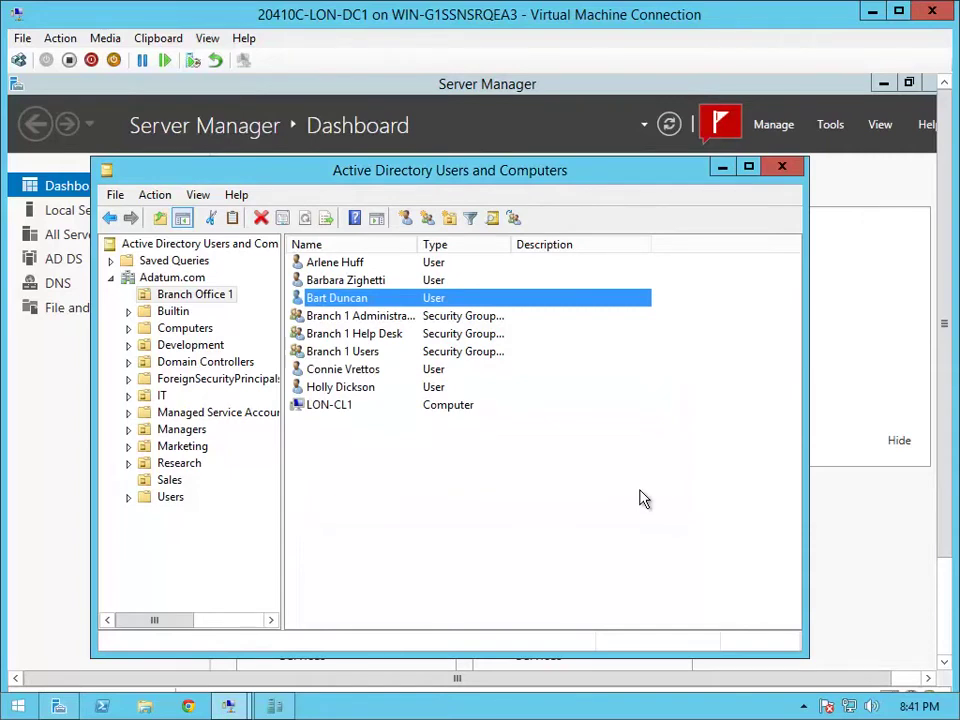
# Close Active Directory Users and Computers and Server Manager
pyautogui.click(781, 172)
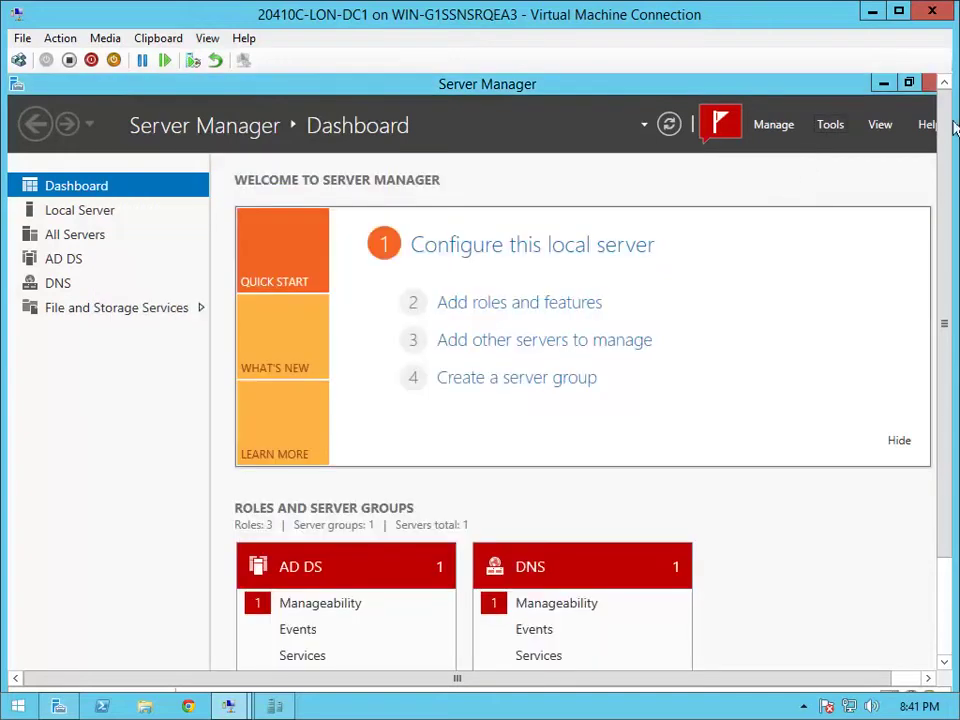
pyautogui.click(932, 83)
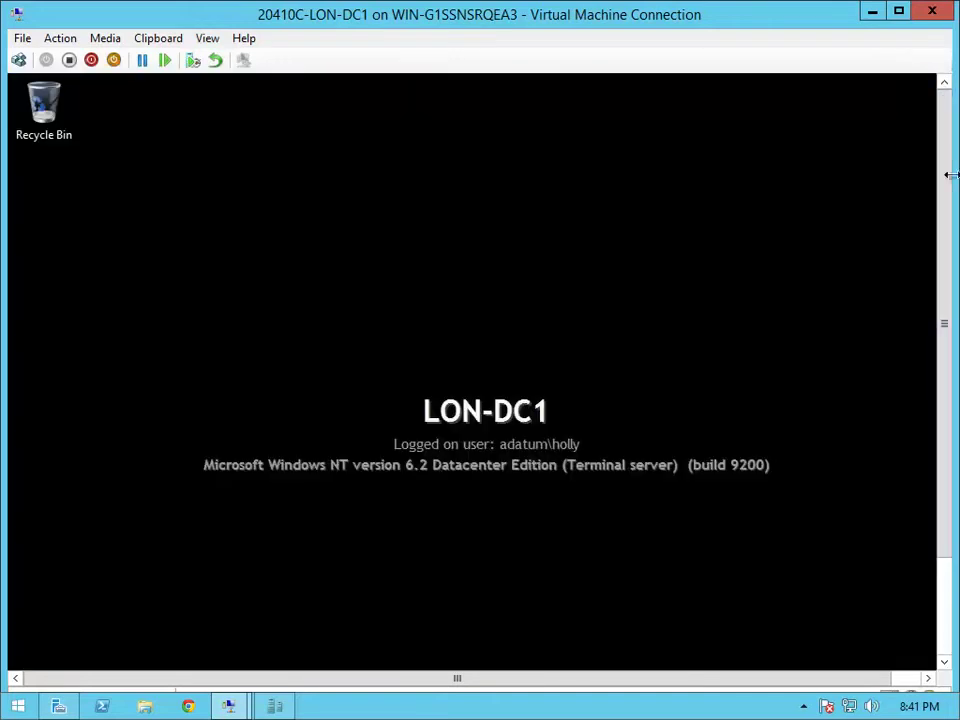
pyautogui.moveTo(943, 300); pyautogui.dragTo(849, 435)
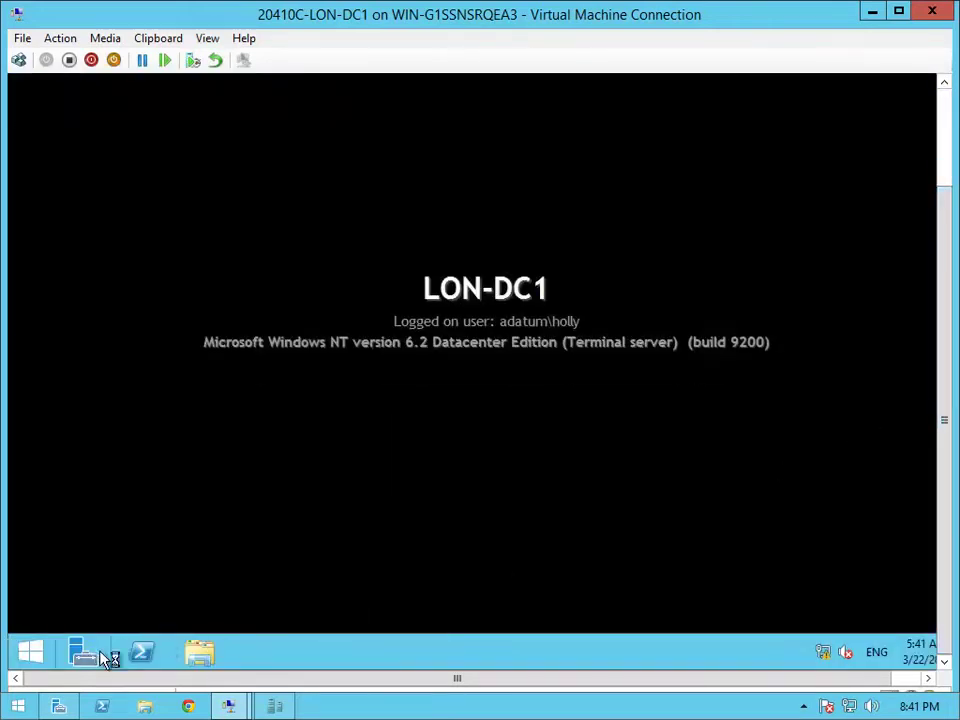
# Relaunch Server Manager elevated with the administrator password at the UAC prompt
pyautogui.click(412, 342)
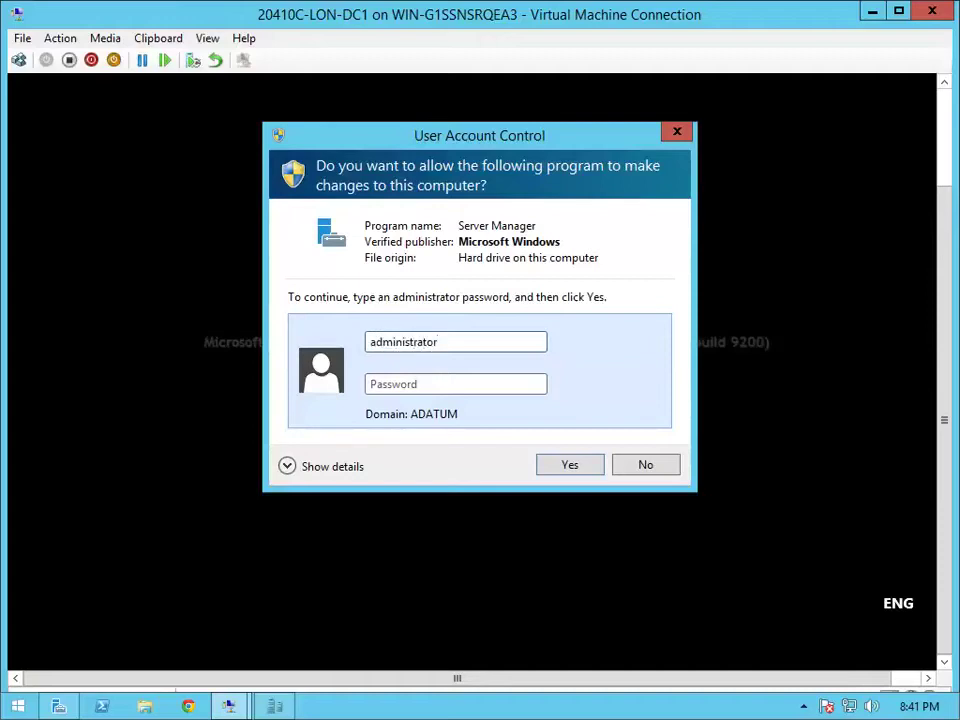
pyautogui.write('Pa$$')
pyautogui.press('Return')
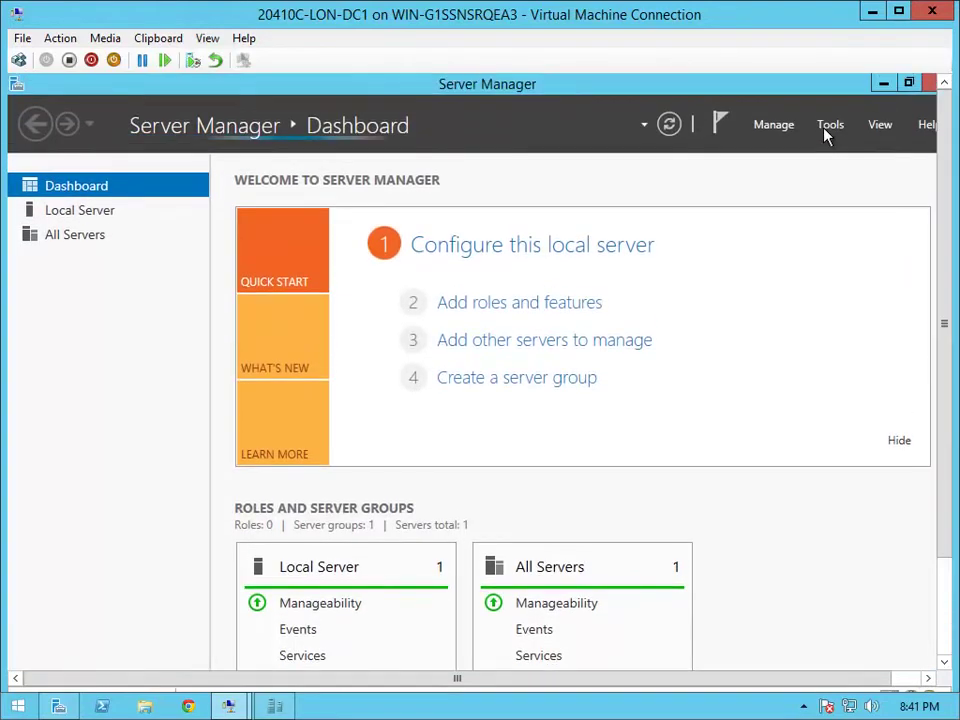
# Open Active Directory Users and Computers and show Branch Office 1 under Adatum.com
pyautogui.click(824, 128)
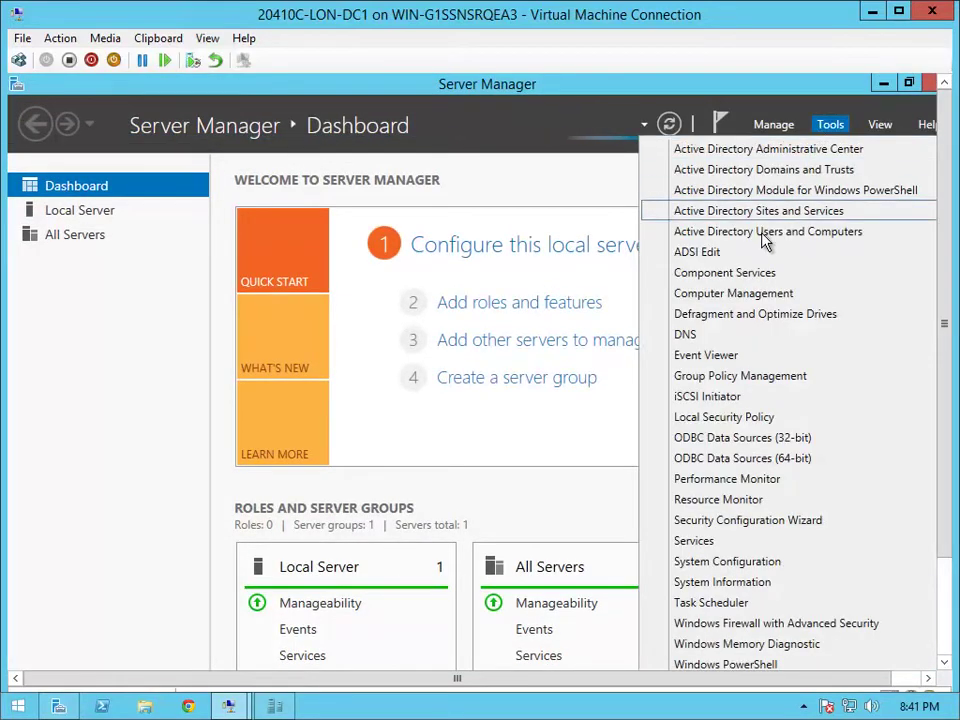
pyautogui.click(800, 233)
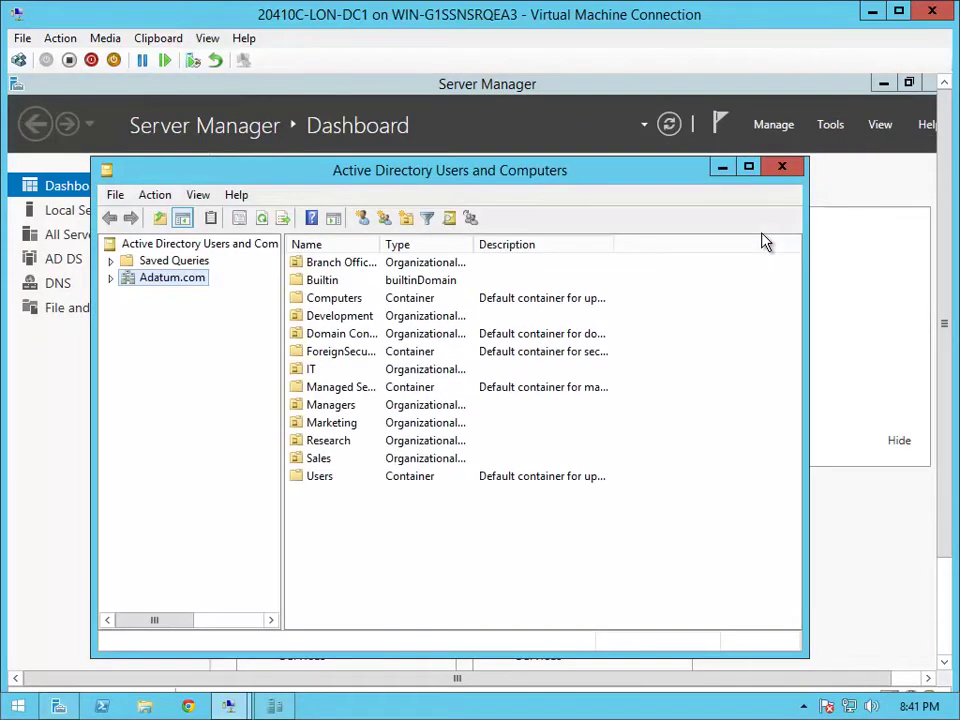
pyautogui.click(111, 279)
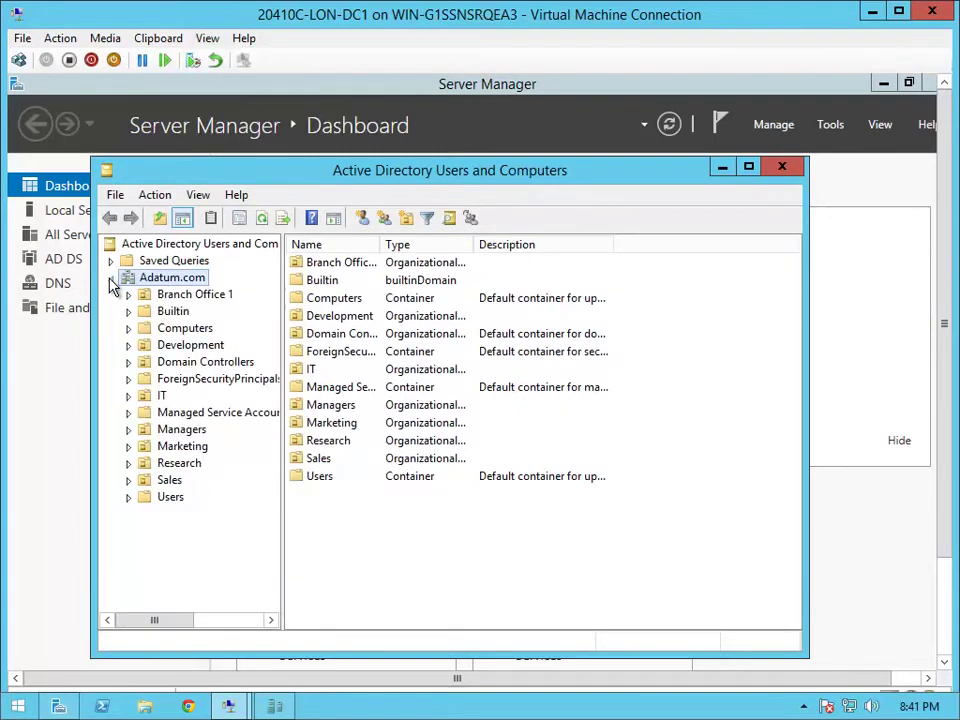
pyautogui.click(198, 298)
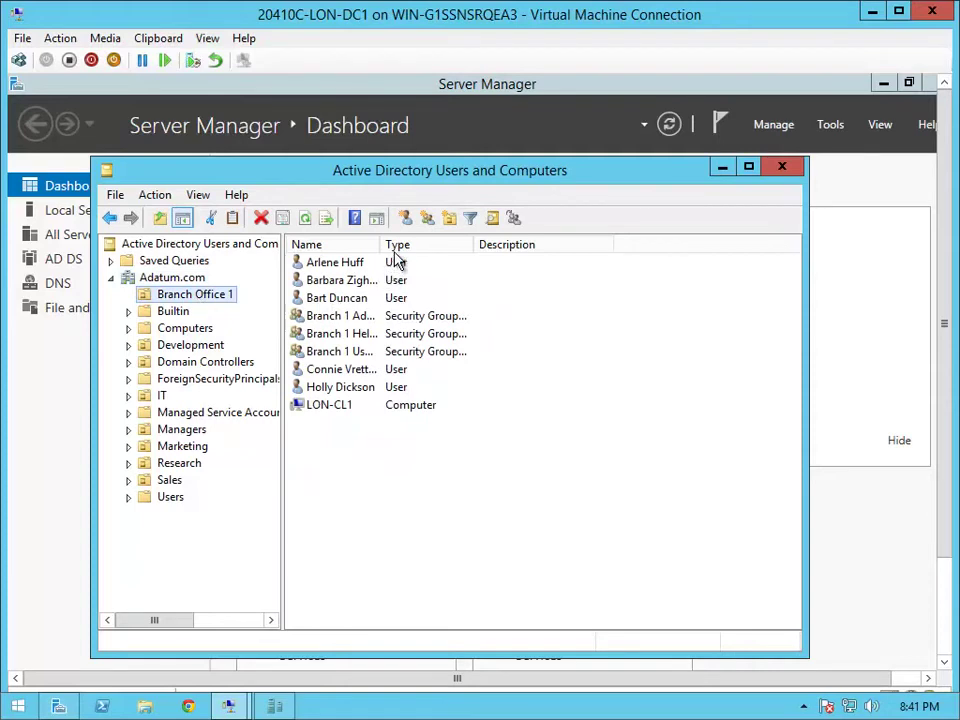
# Add the Branch 1 Help Desk group to the Server Operators group
pyautogui.moveTo(383, 238); pyautogui.dragTo(525, 244)
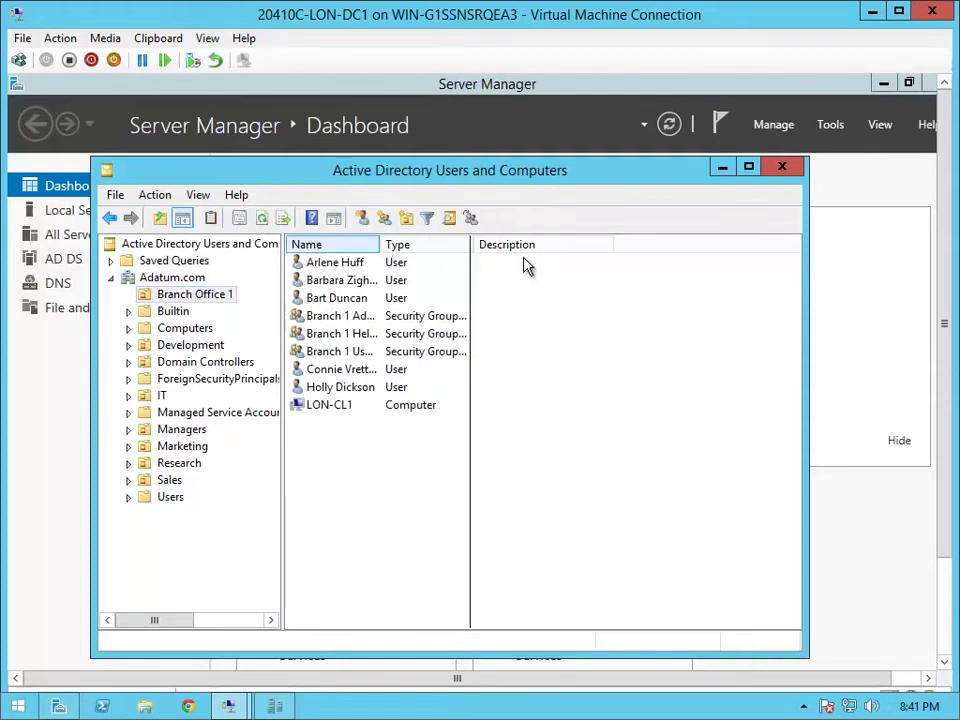
pyautogui.click(373, 337)
pyautogui.rightClick(373, 343)
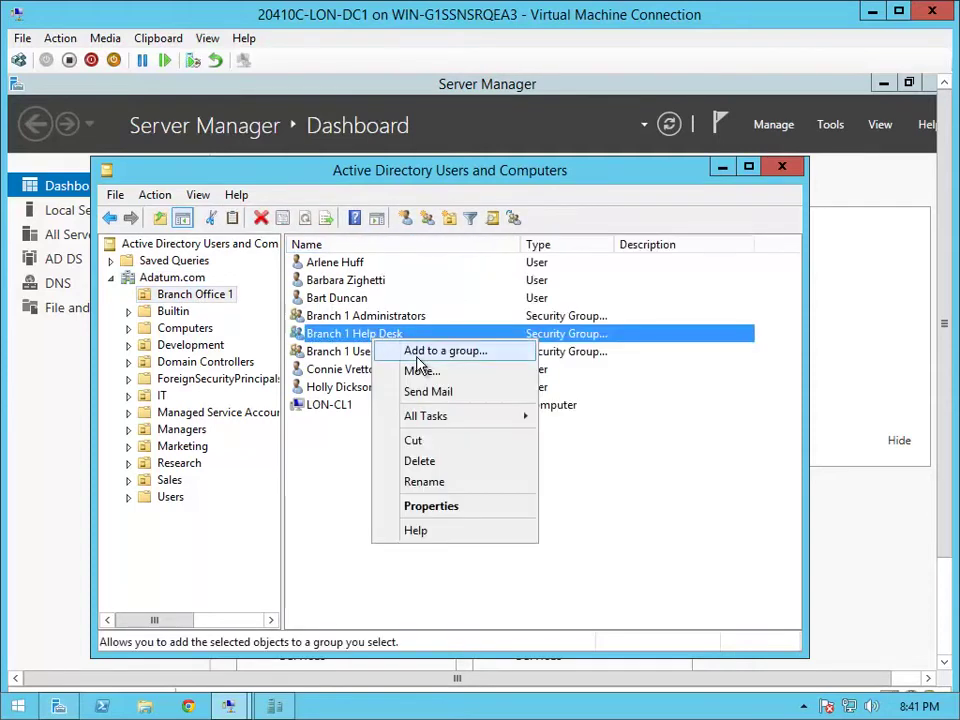
pyautogui.click(428, 349)
pyautogui.write('server operator')
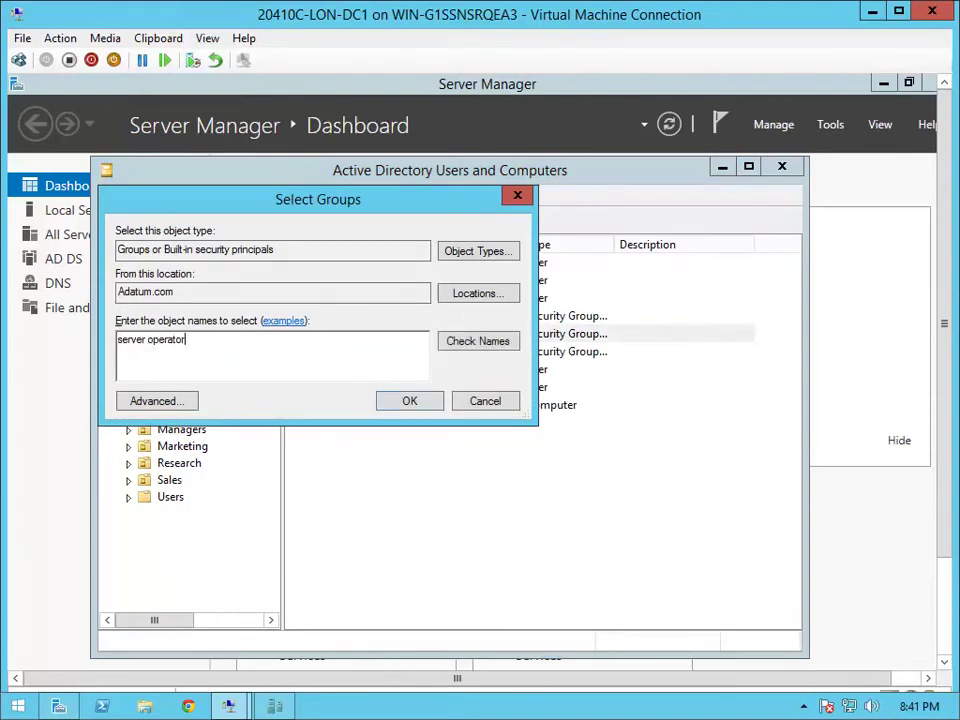
pyautogui.press('Return')
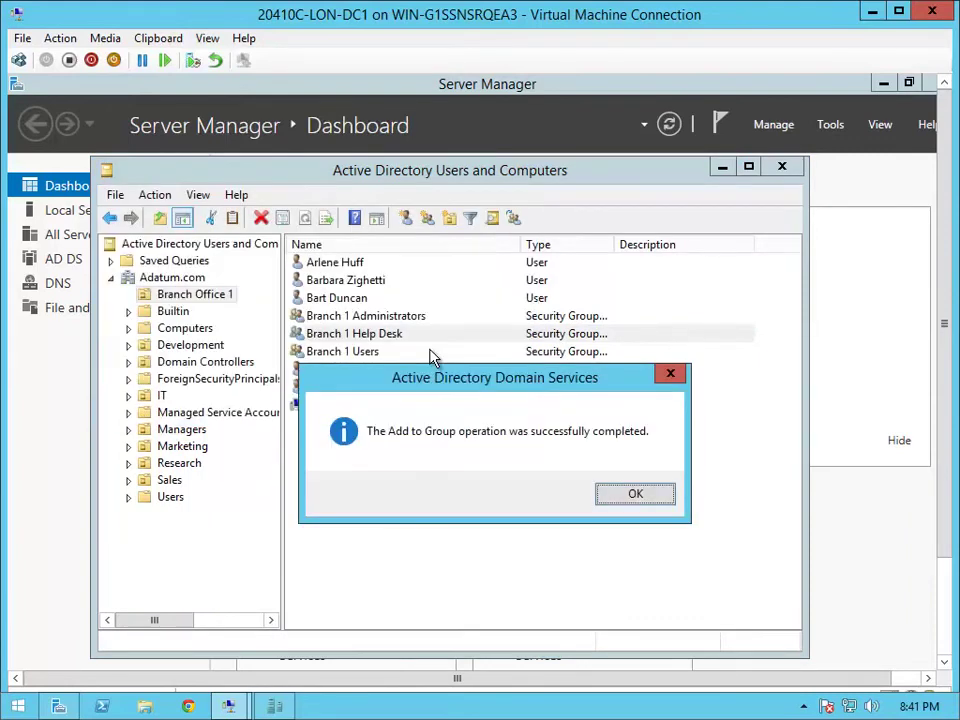
pyautogui.click(635, 497)
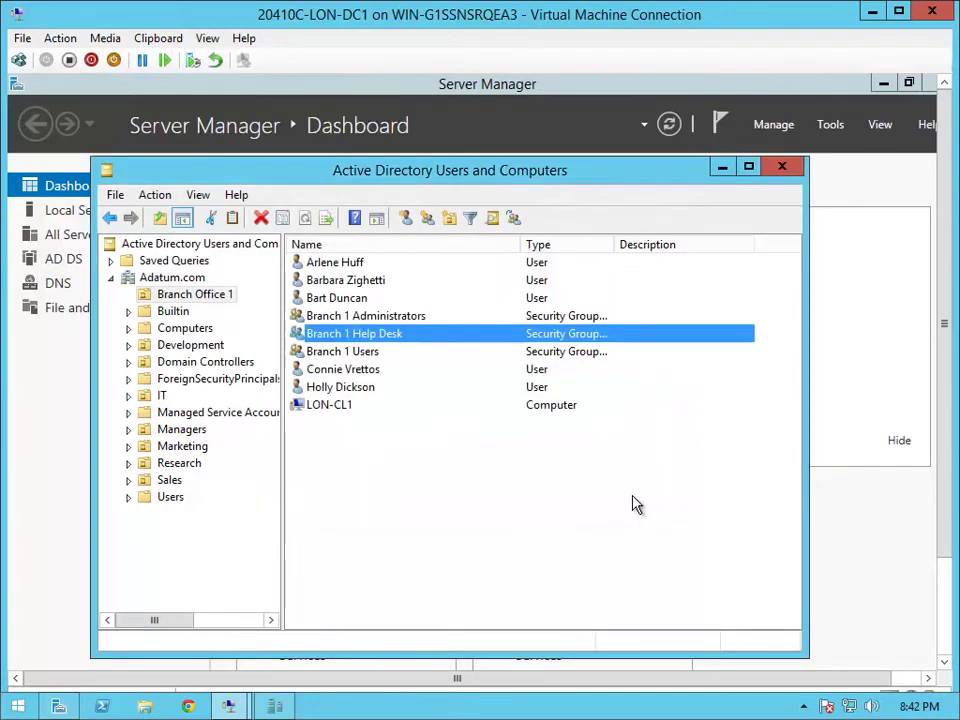
# Sign out of the current session from the Start button's context menu
pyautogui.click(944, 584)
pyautogui.rightClick(40, 655)
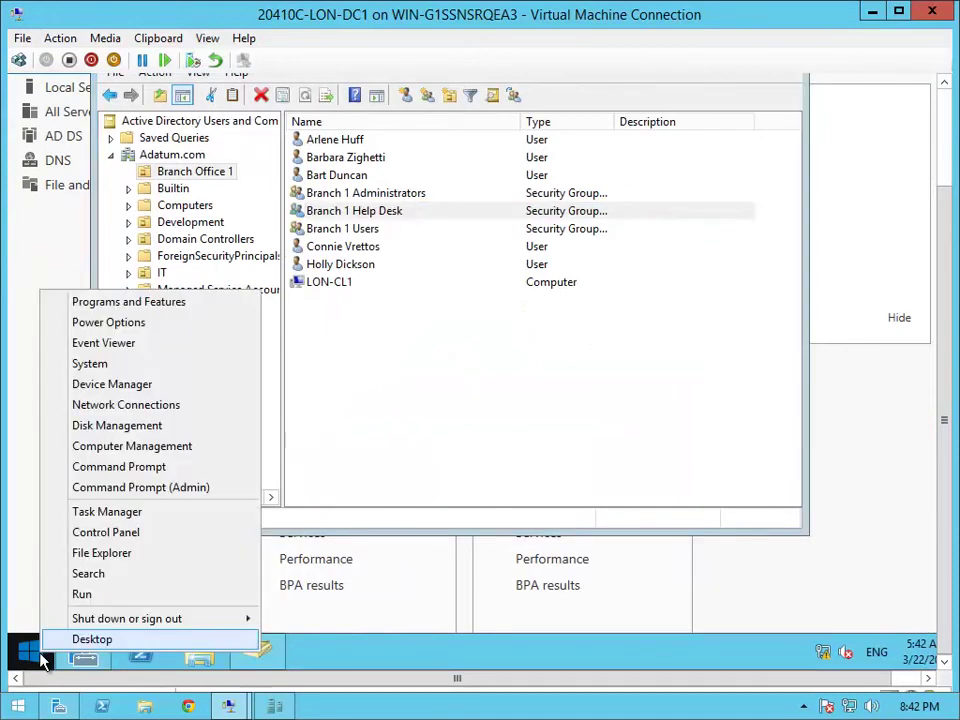
pyautogui.moveTo(152, 620)
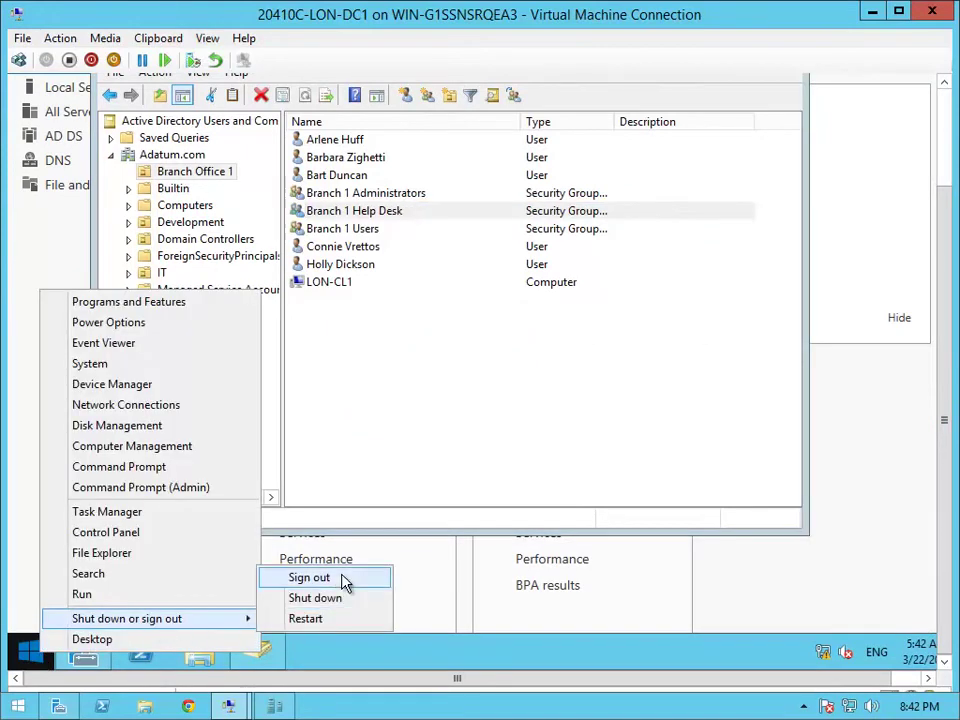
pyautogui.click(344, 580)
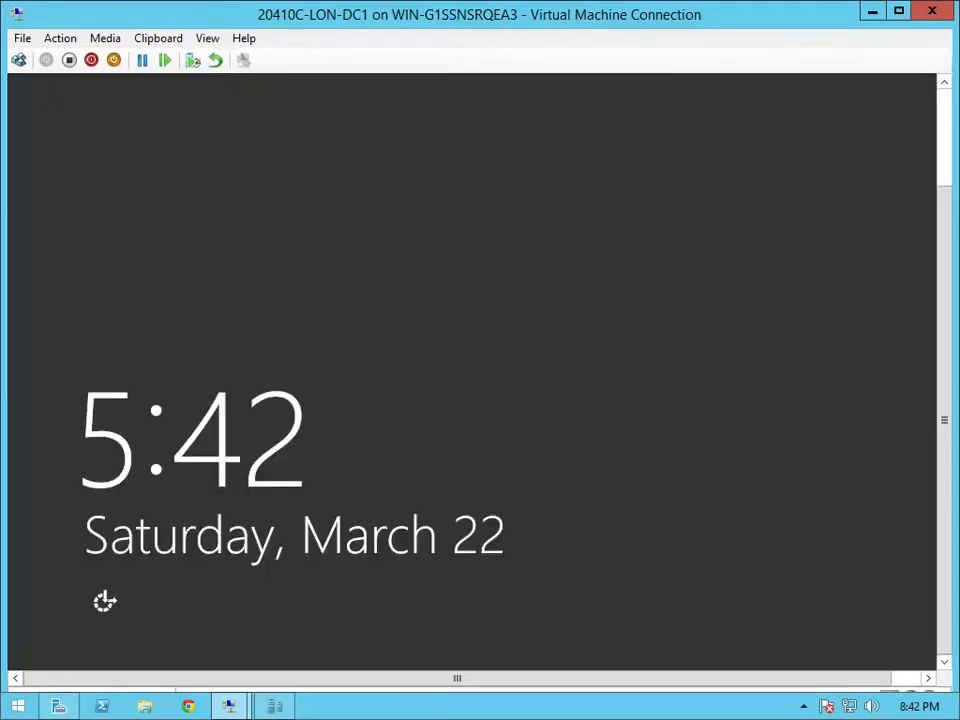
# Sign in as Other user with the Branch Office 1 user's name and password
pyautogui.click(18, 60)
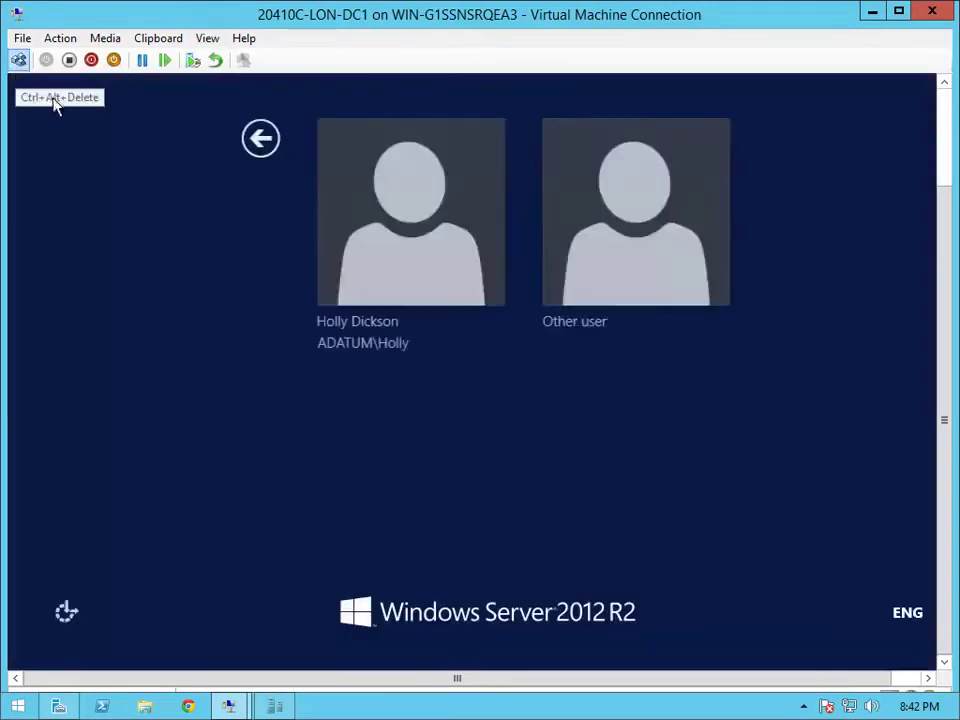
pyautogui.click(549, 244)
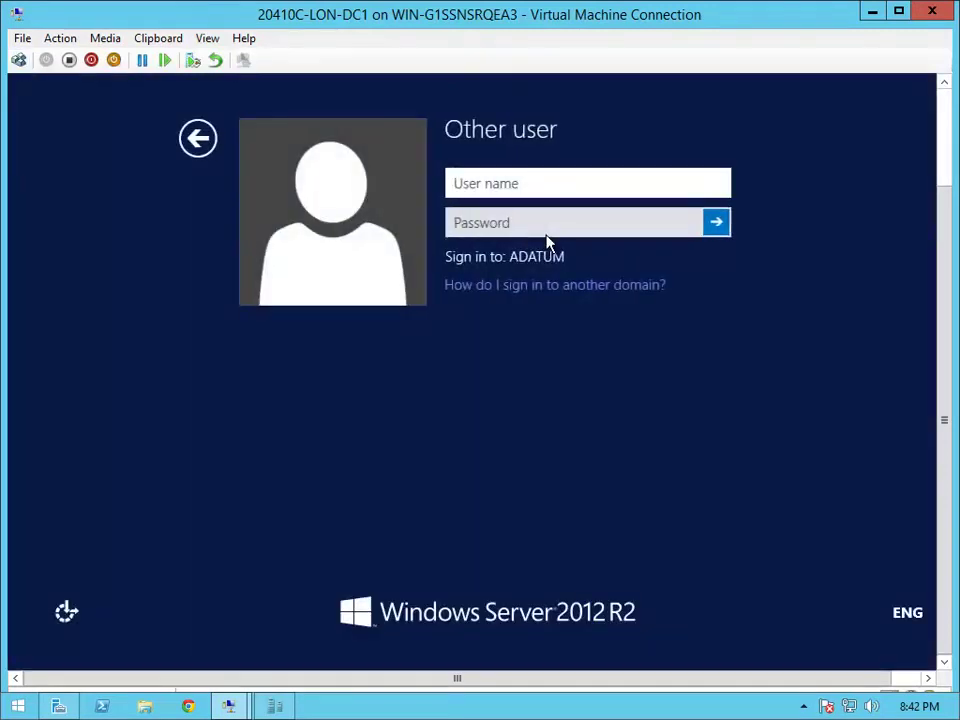
pyautogui.write('Bart')
pyautogui.press('Tab')
pyautogui.write('Pa')
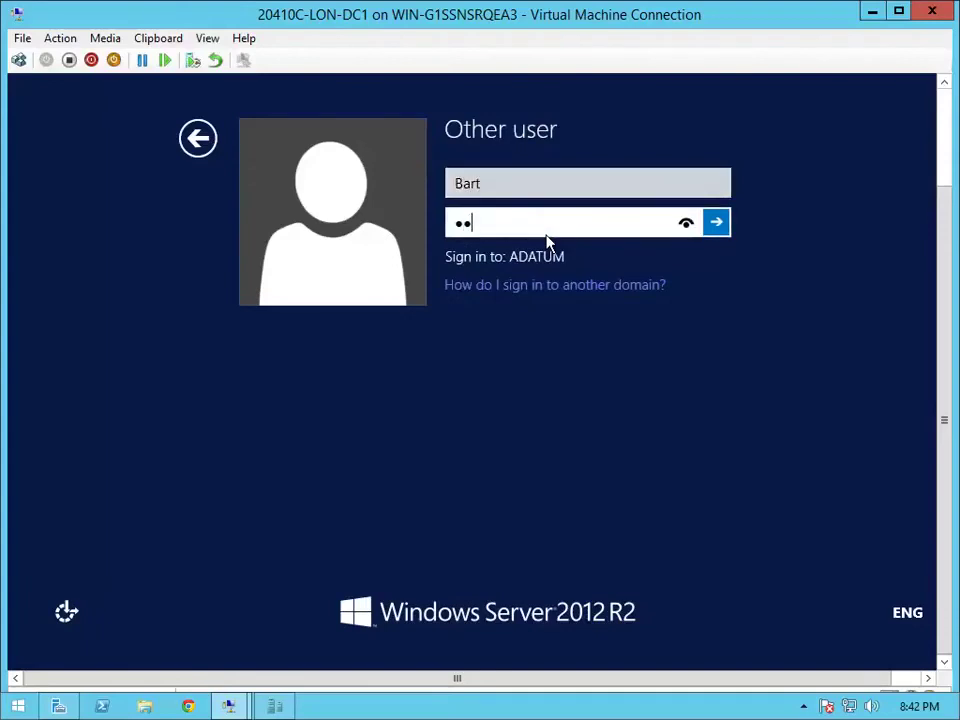
pyautogui.write('$$w0rd')
pyautogui.press('Return')
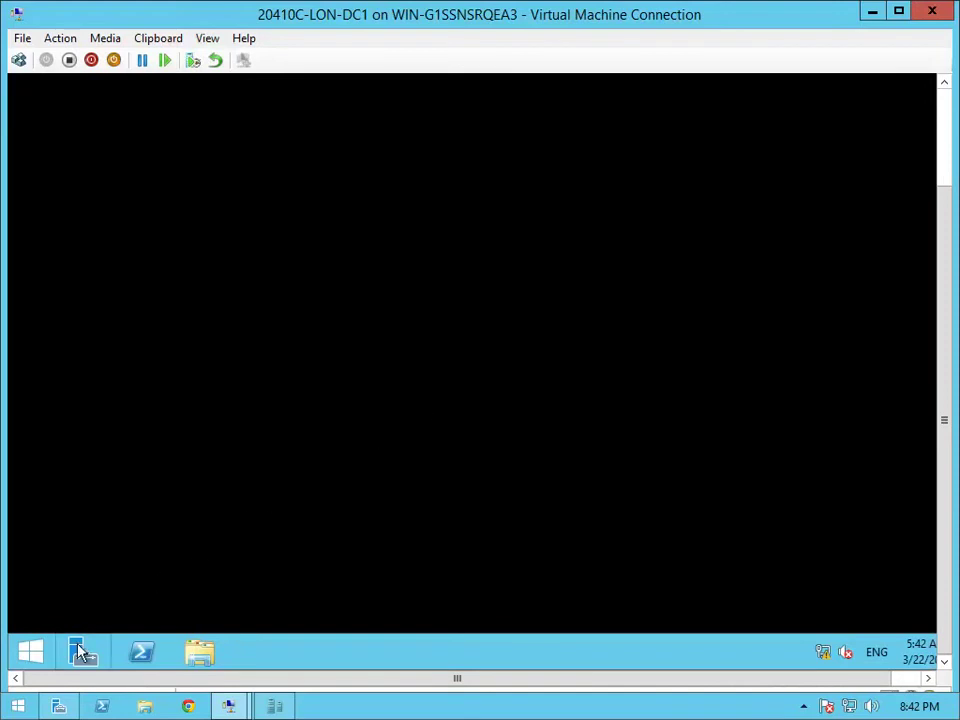
# Launch Server Manager elevated, entering that user's credentials at the UAC prompt
pyautogui.click(89, 637)
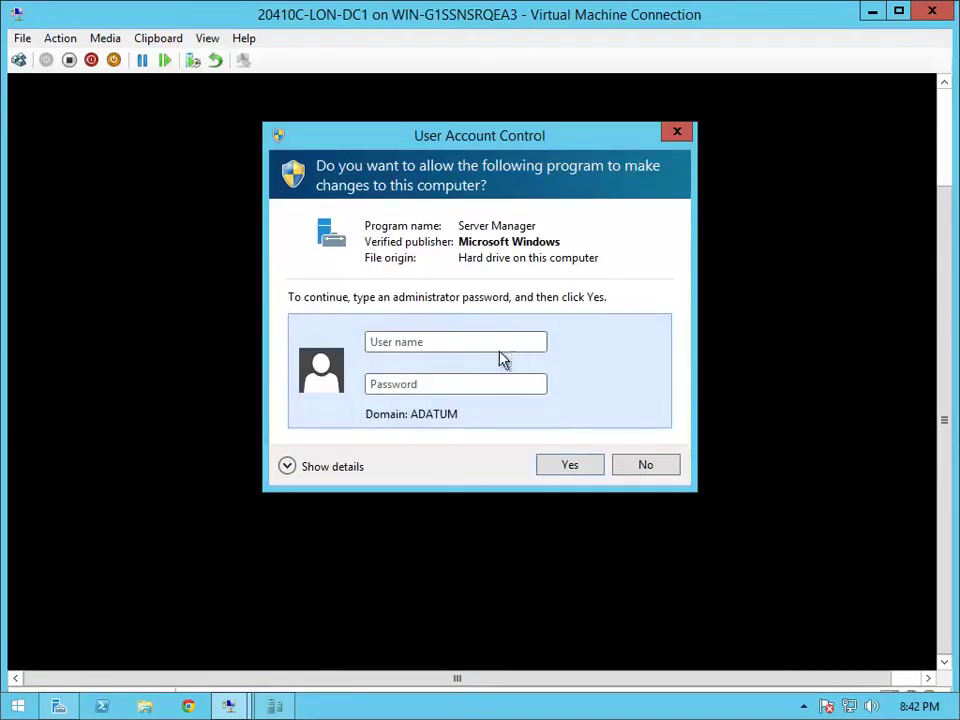
pyautogui.click(506, 345)
pyautogui.write('A')
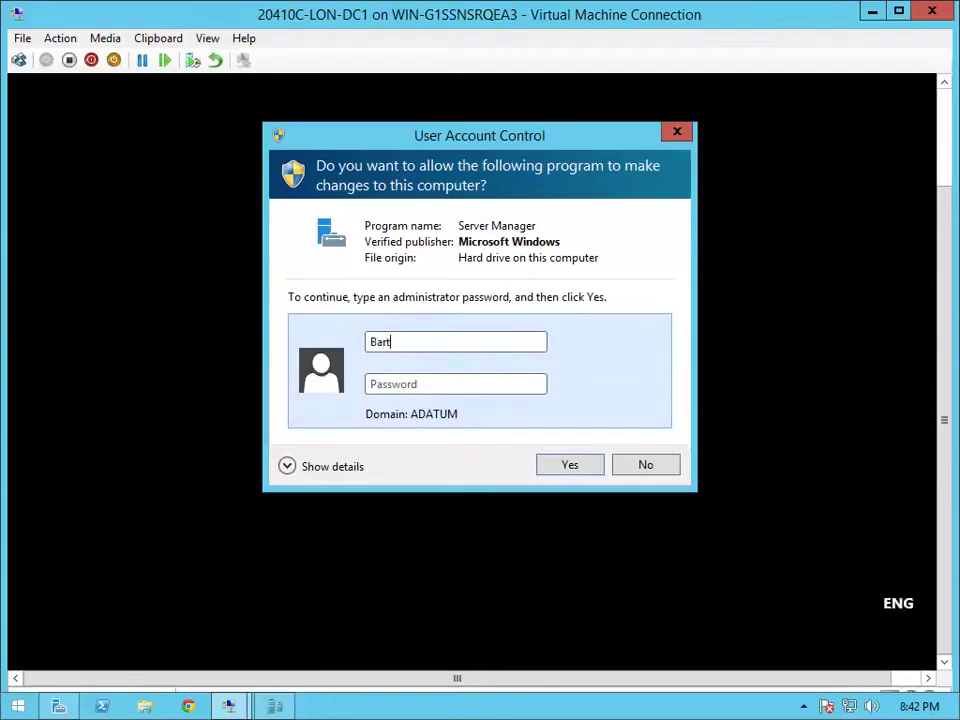
pyautogui.write('Pa$$w0rd')
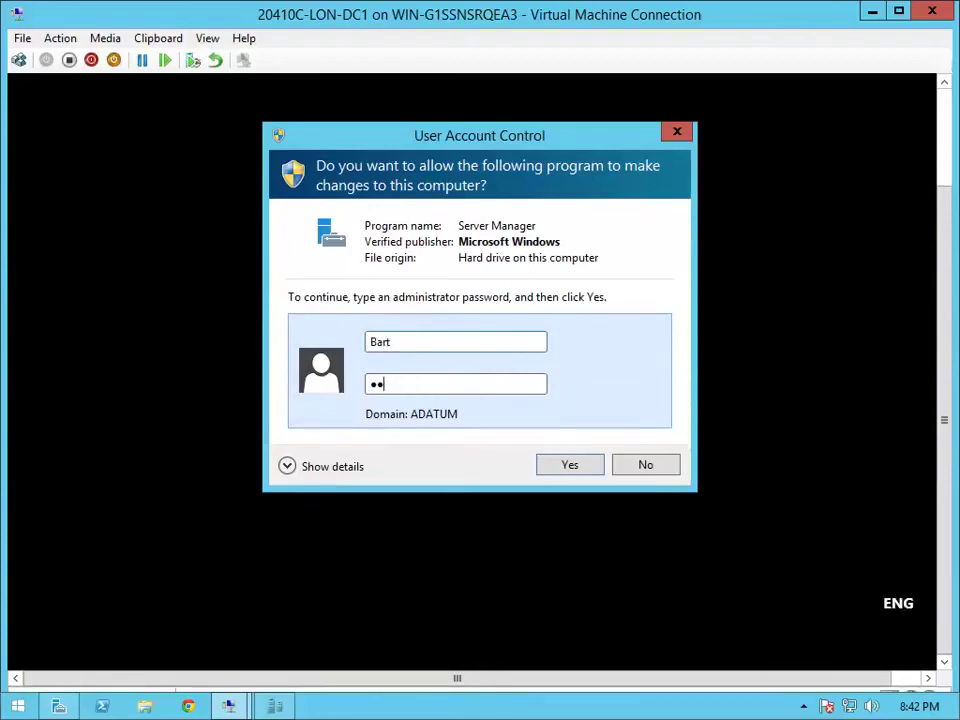
pyautogui.press('Return')
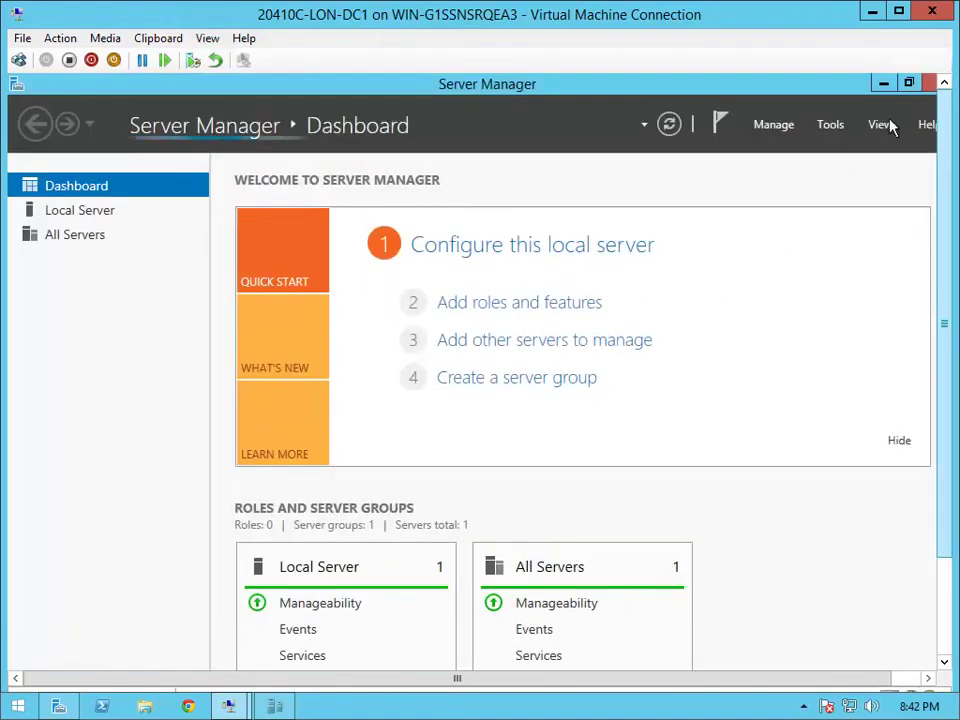
# Open Active Directory Users and Computers and show Branch Office 1 under Adatum.com
pyautogui.click(830, 124)
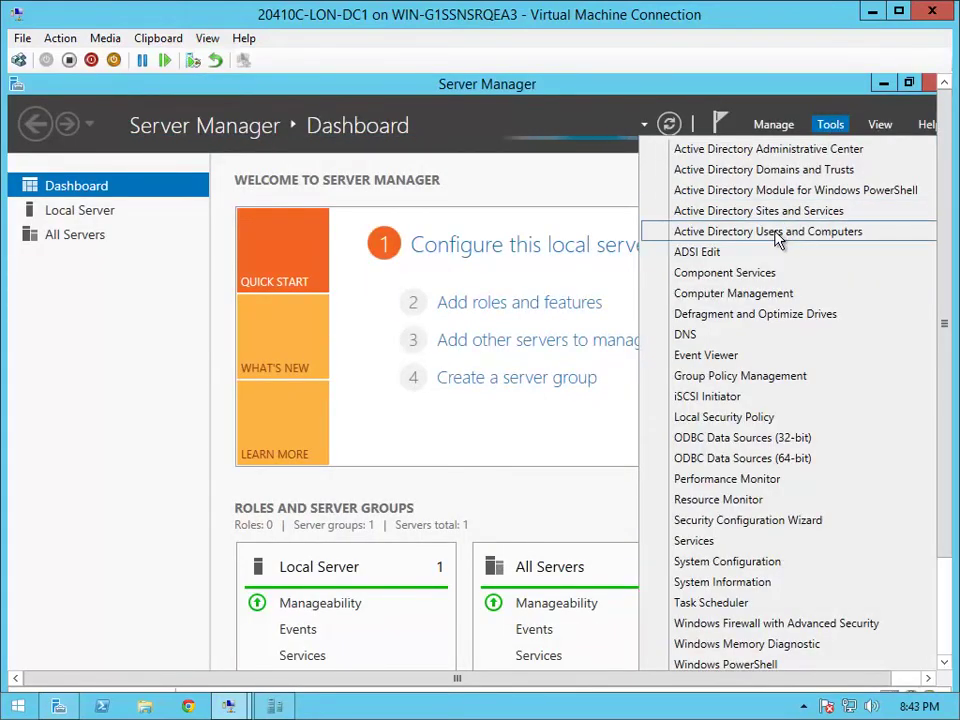
pyautogui.click(716, 235)
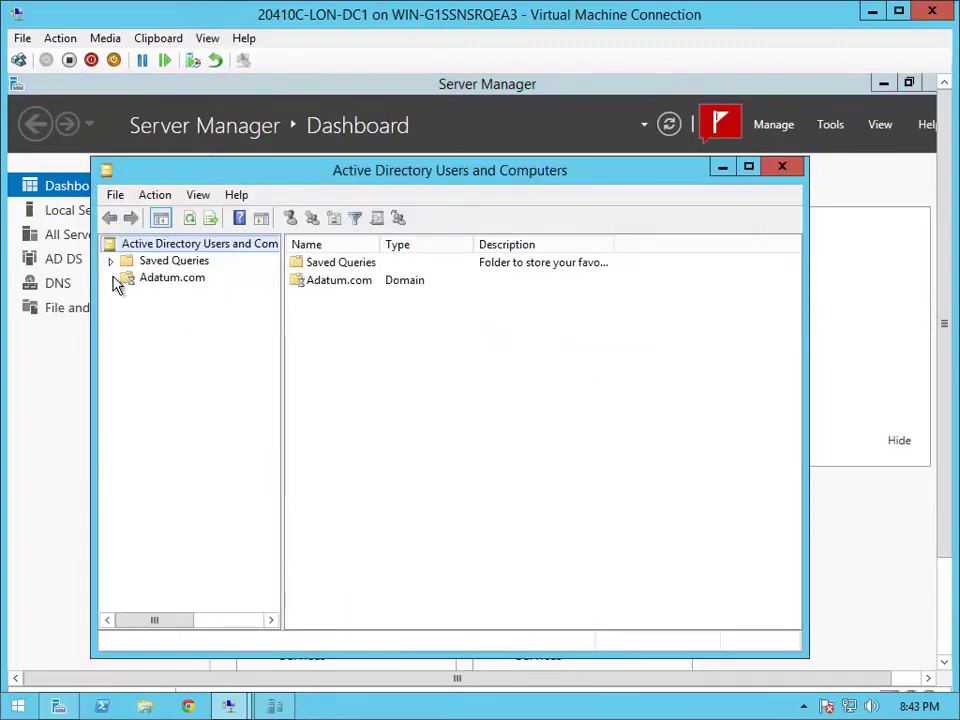
pyautogui.click(112, 279)
pyautogui.click(196, 295)
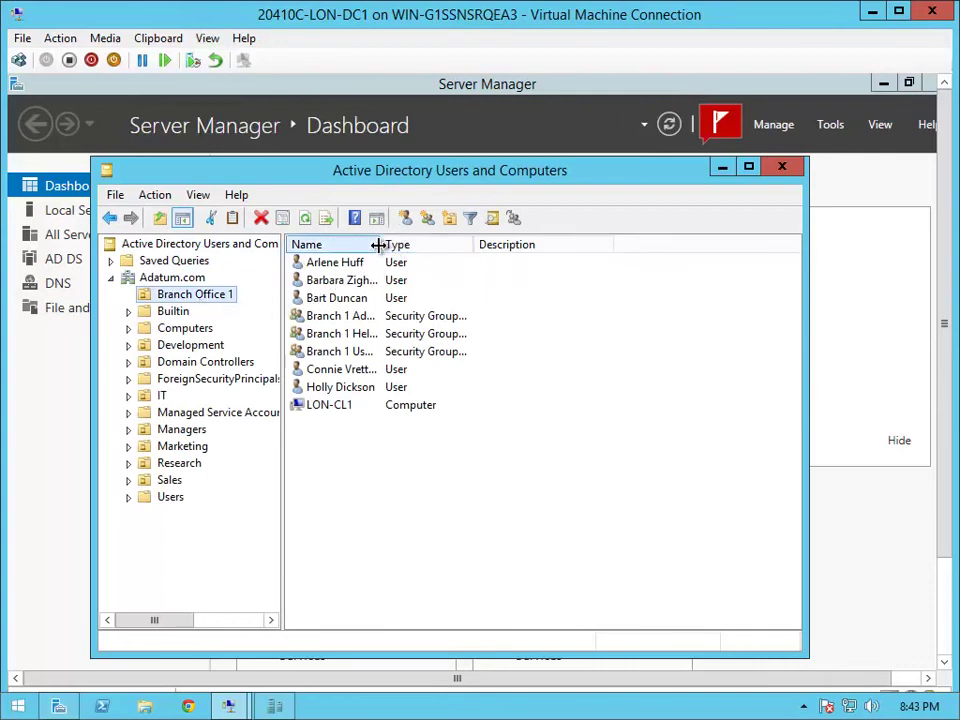
pyautogui.click(525, 268)
# Try deleting the user below Branch 1 Users and acknowledge the insufficient-privileges error
pyautogui.rightClick(369, 371)
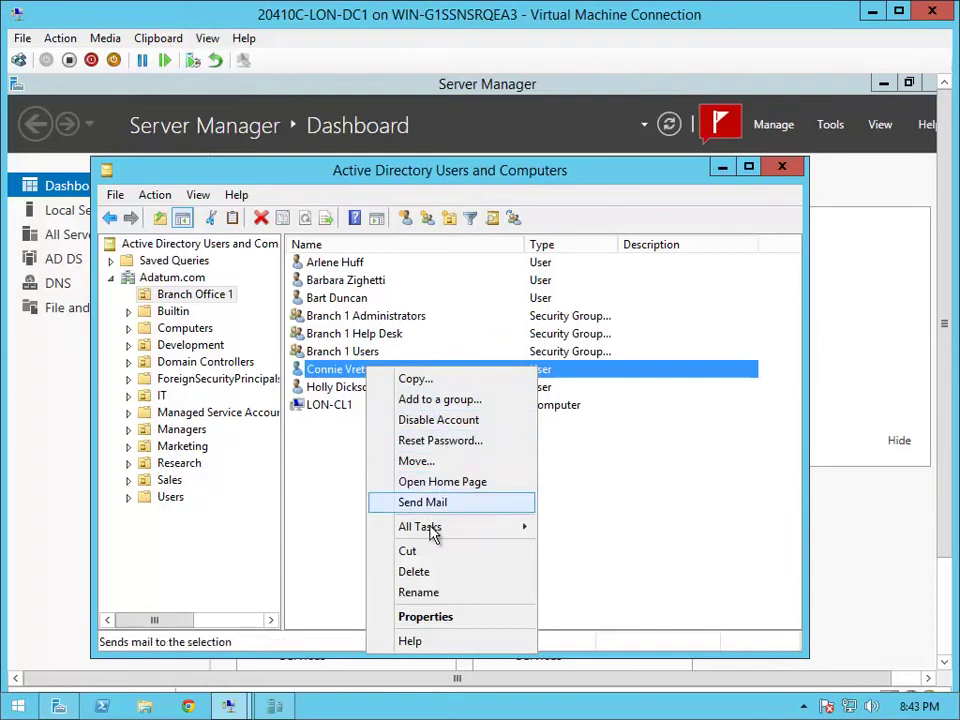
pyautogui.click(432, 572)
pyautogui.click(556, 499)
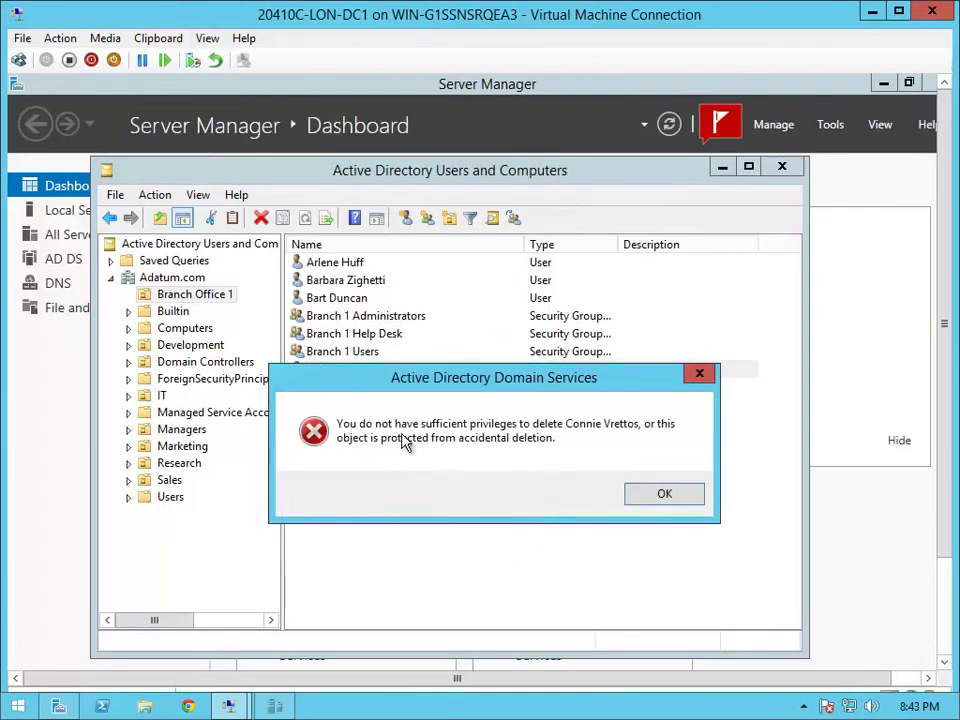
pyautogui.click(647, 496)
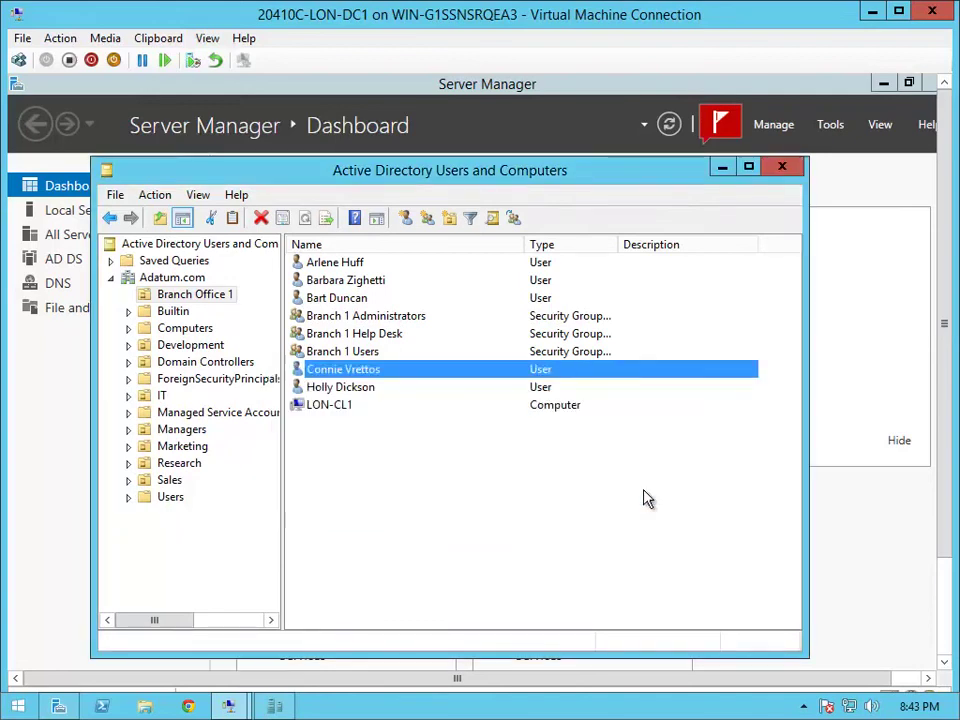
# Reset the refused user's password to a new value, entered twice, and acknowledge the success message
pyautogui.rightClick(428, 381)
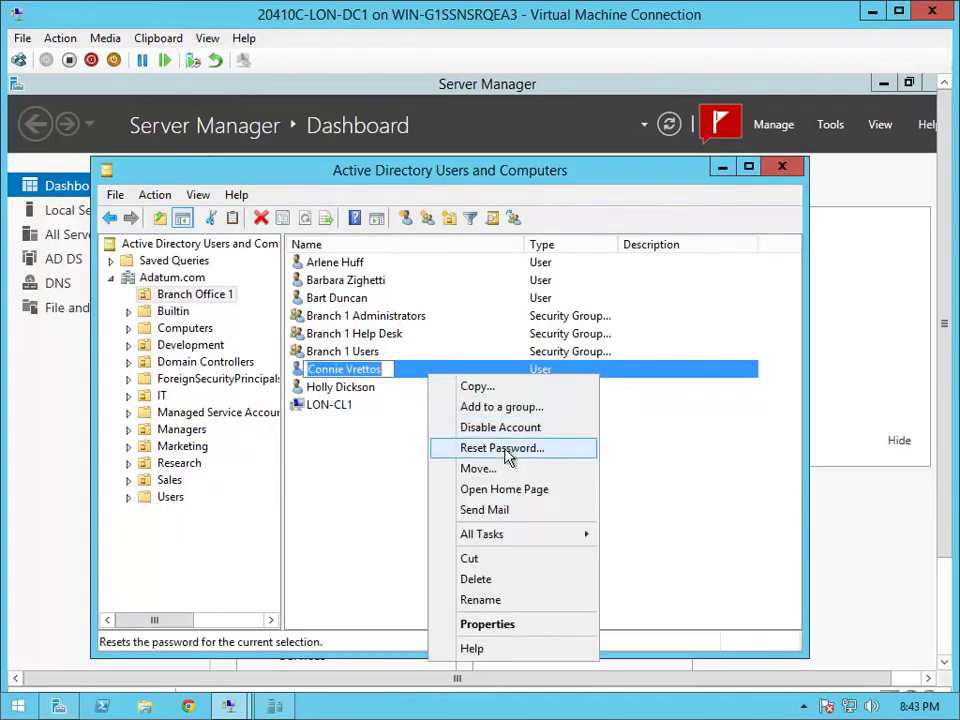
pyautogui.click(508, 452)
pyautogui.write('Pa')
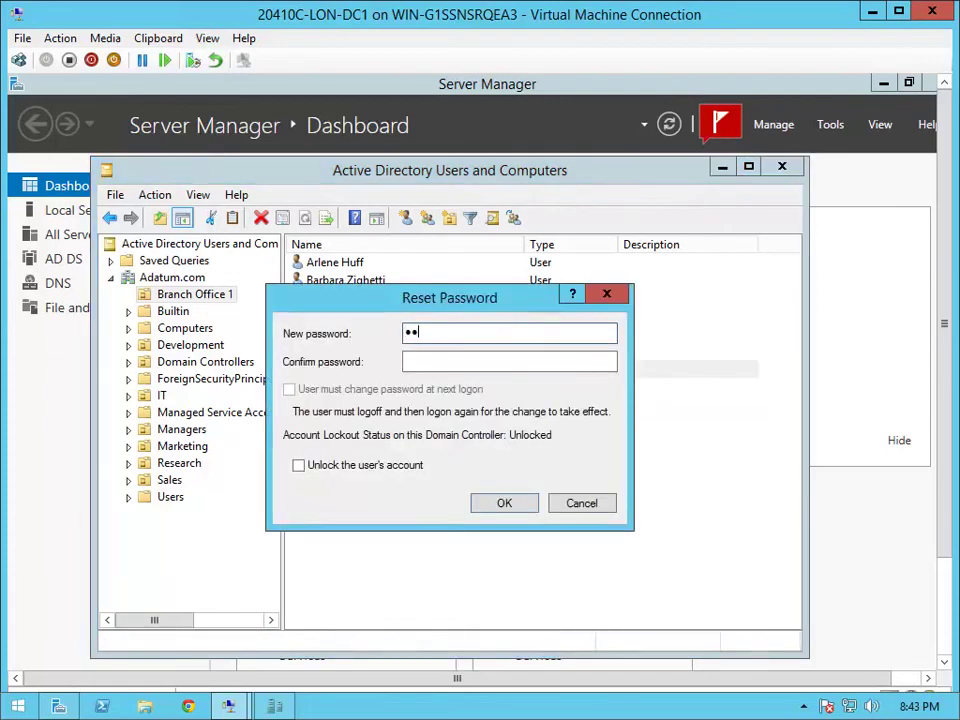
pyautogui.press('Tab')
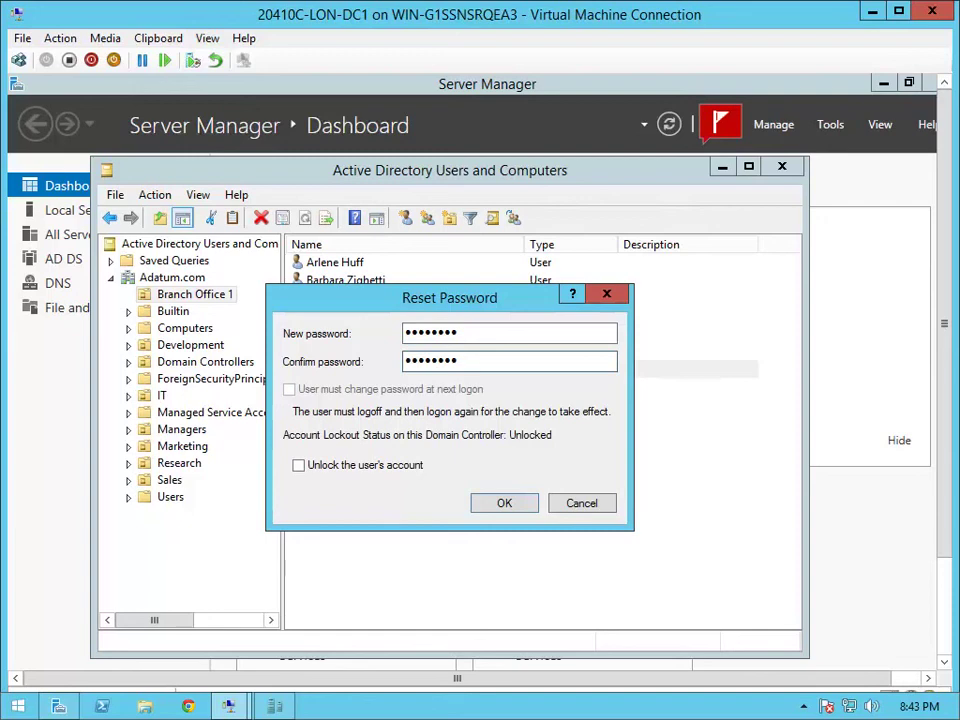
pyautogui.click(504, 503)
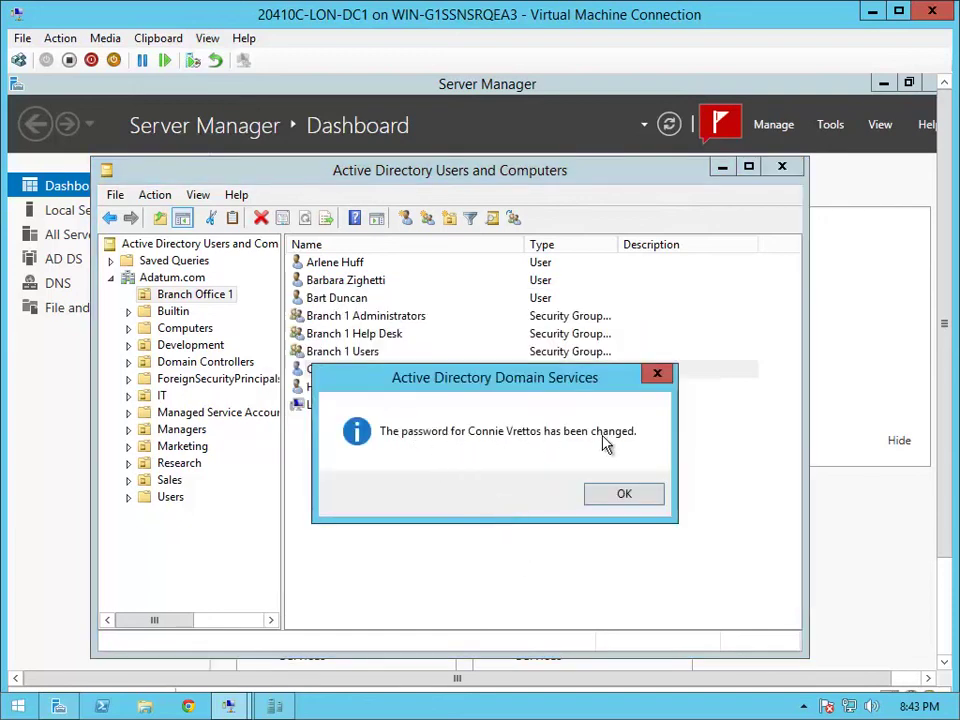
pyautogui.click(602, 493)
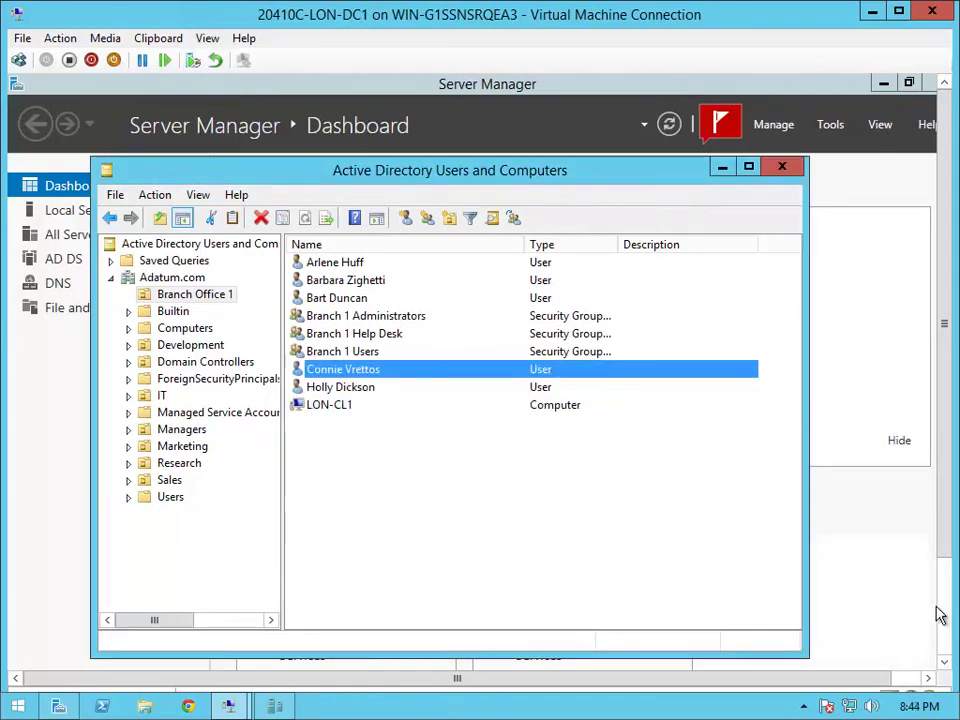
# Sign out of the branch user account from the Start button's context menu
pyautogui.moveTo(938, 626)
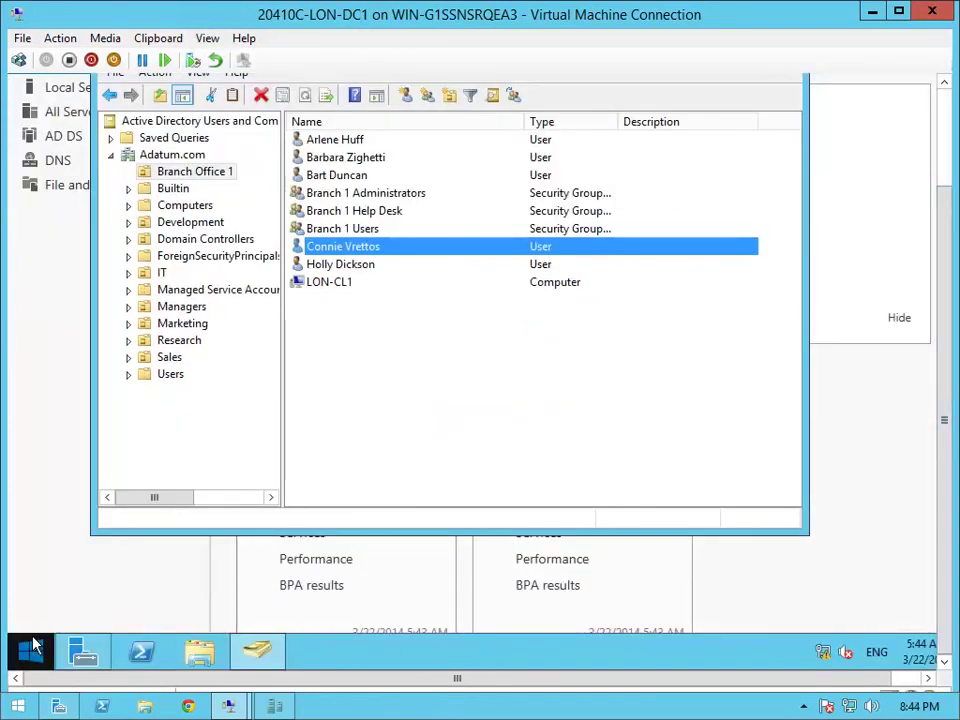
pyautogui.click(30, 649)
pyautogui.rightClick(33, 648)
pyautogui.moveTo(159, 602)
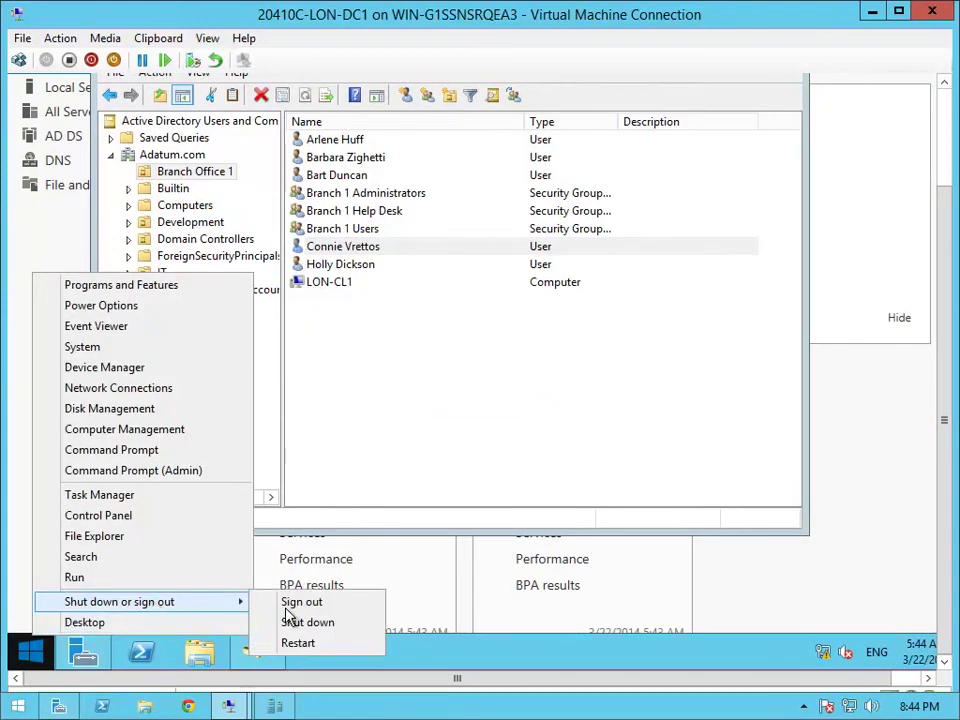
pyautogui.click(301, 604)
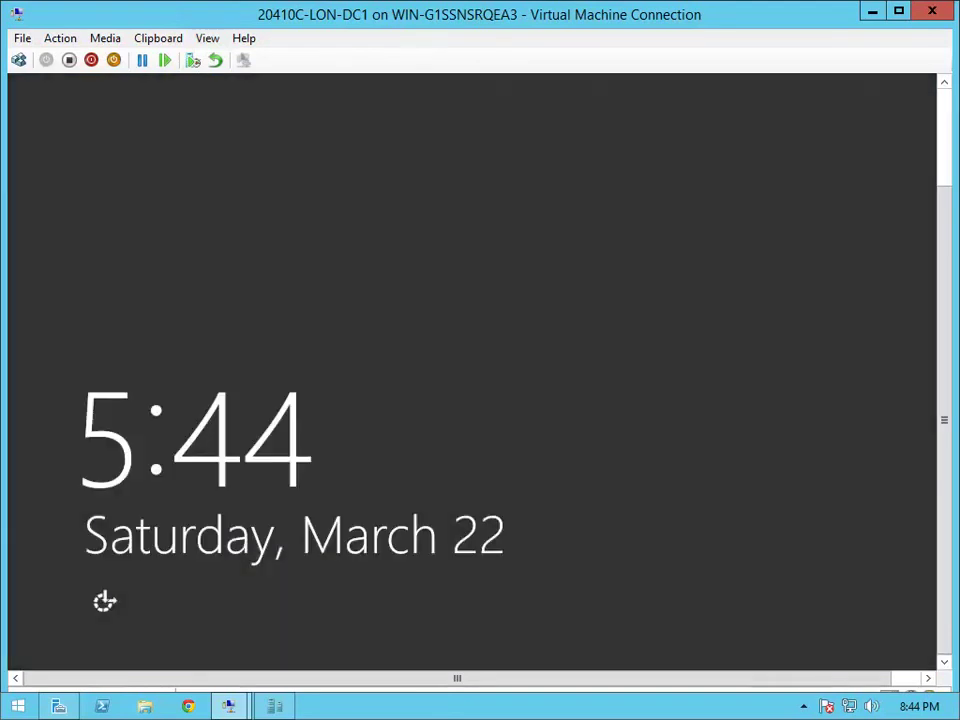
# Sign back in to LON-DC1 as the ADATUM administrator with the administrator's password
pyautogui.click(18, 60)
pyautogui.click(615, 232)
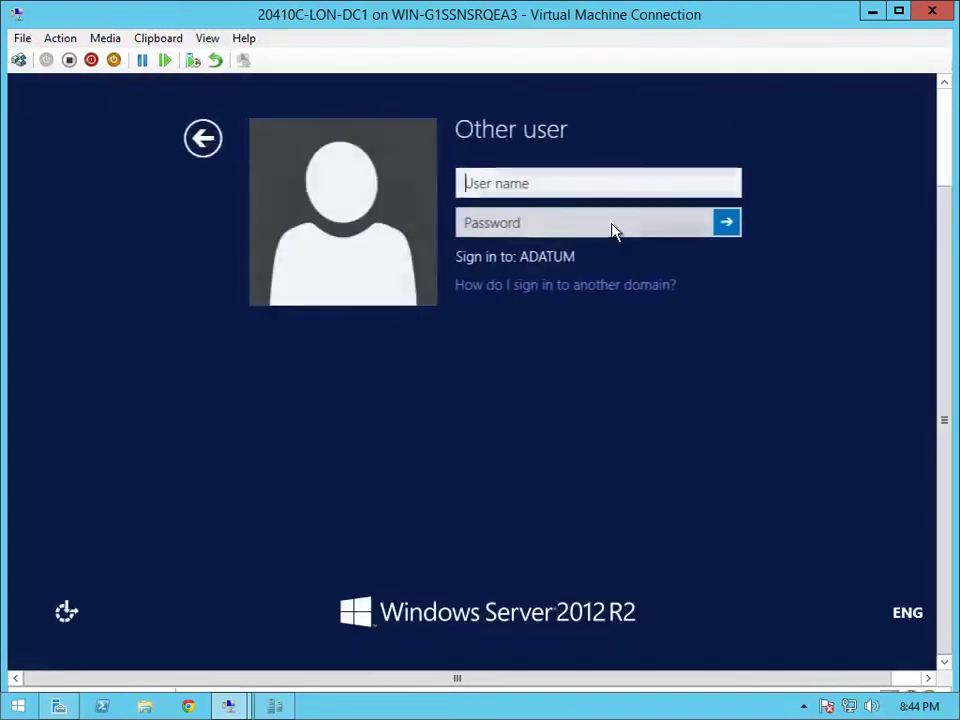
pyautogui.write('administra')
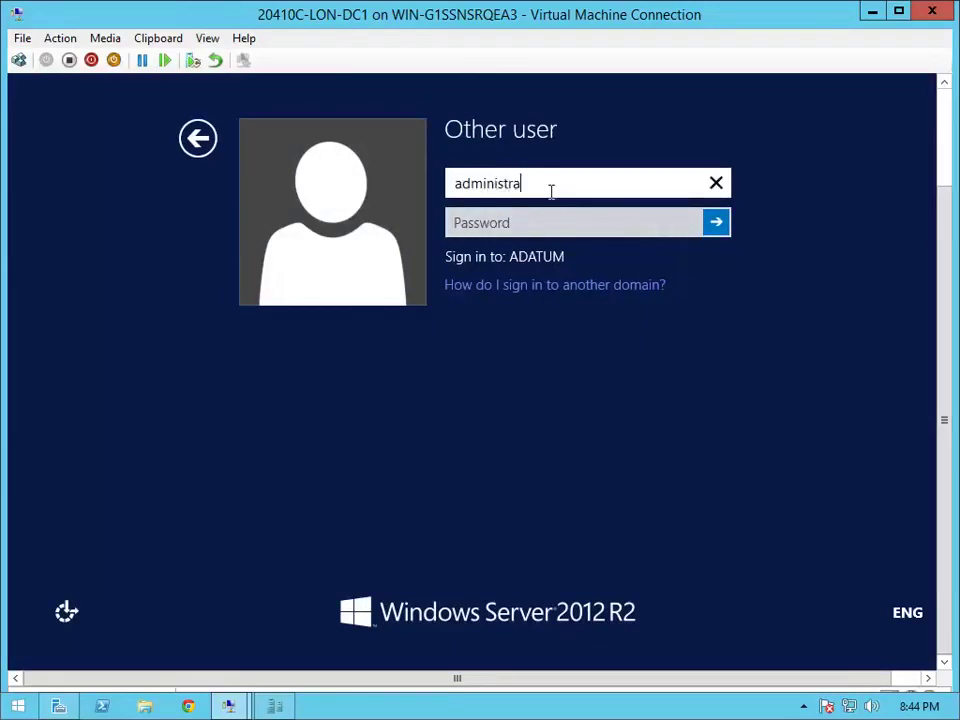
pyautogui.write('tor')
pyautogui.press('Tab')
pyautogui.write('Pa$$w0r')
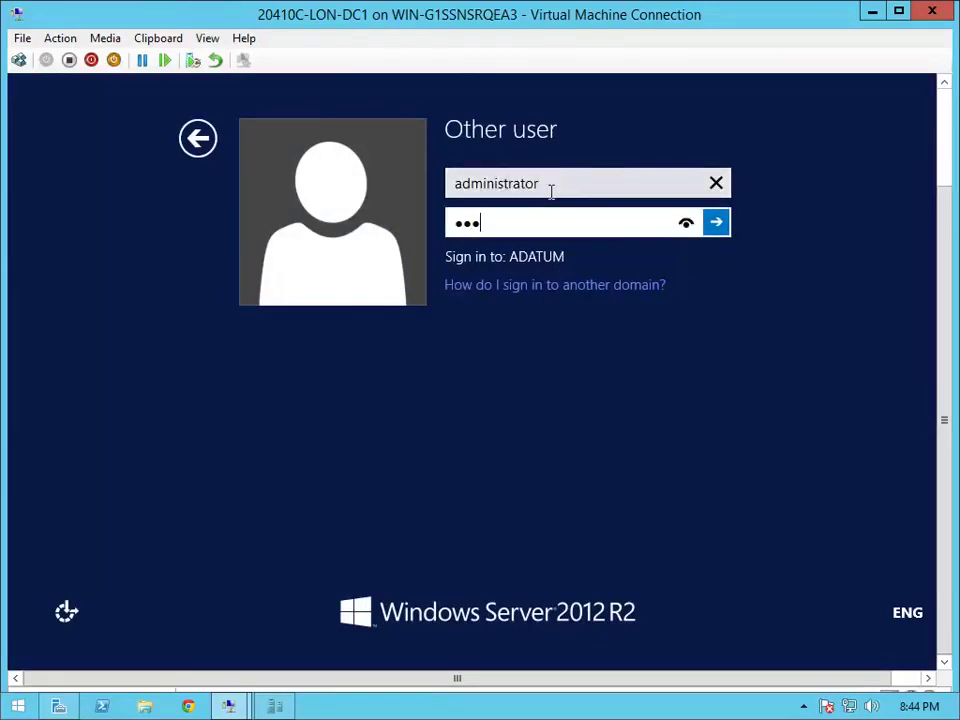
pyautogui.write('d')
pyautogui.press('Return')
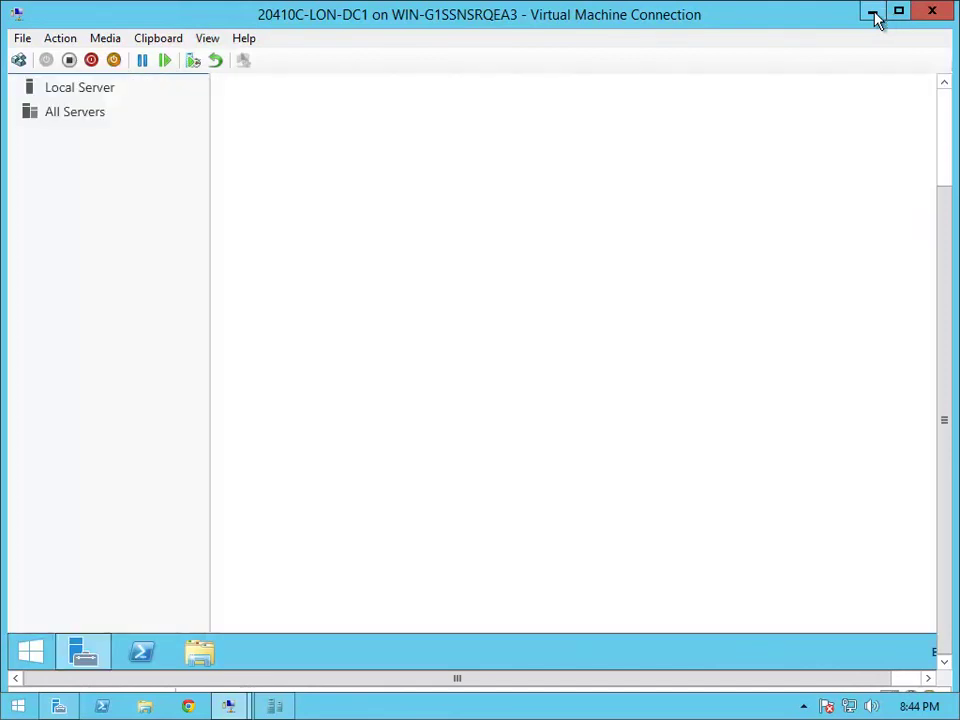
# Minimize the VM connection window, Hyper-V Manager and Server Manager to show the host desktop
pyautogui.click(873, 17)
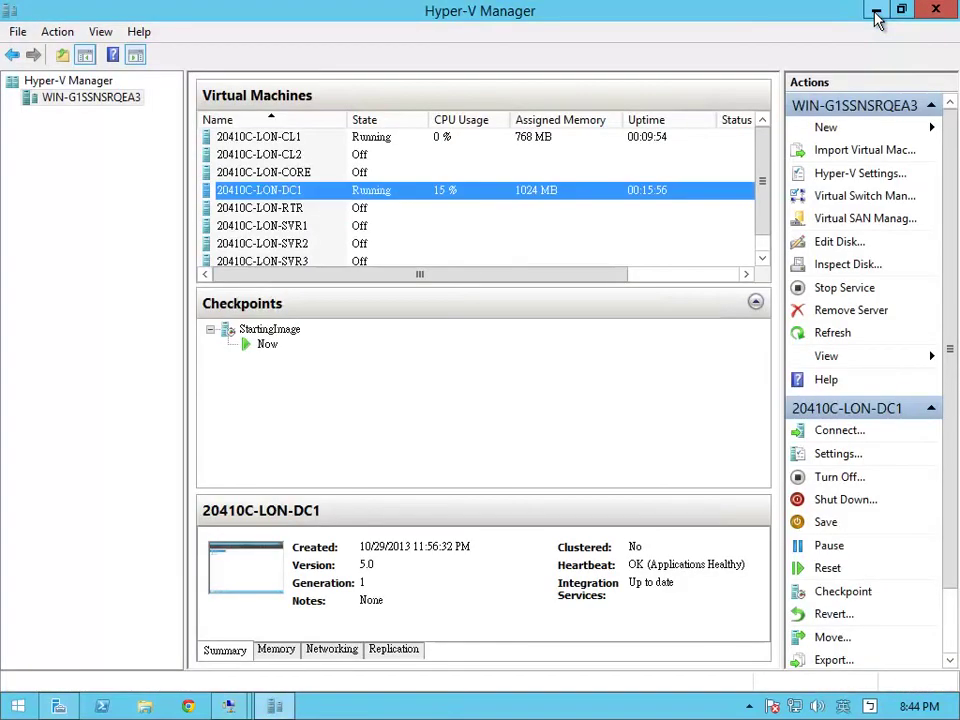
pyautogui.click(876, 18)
pyautogui.click(874, 10)
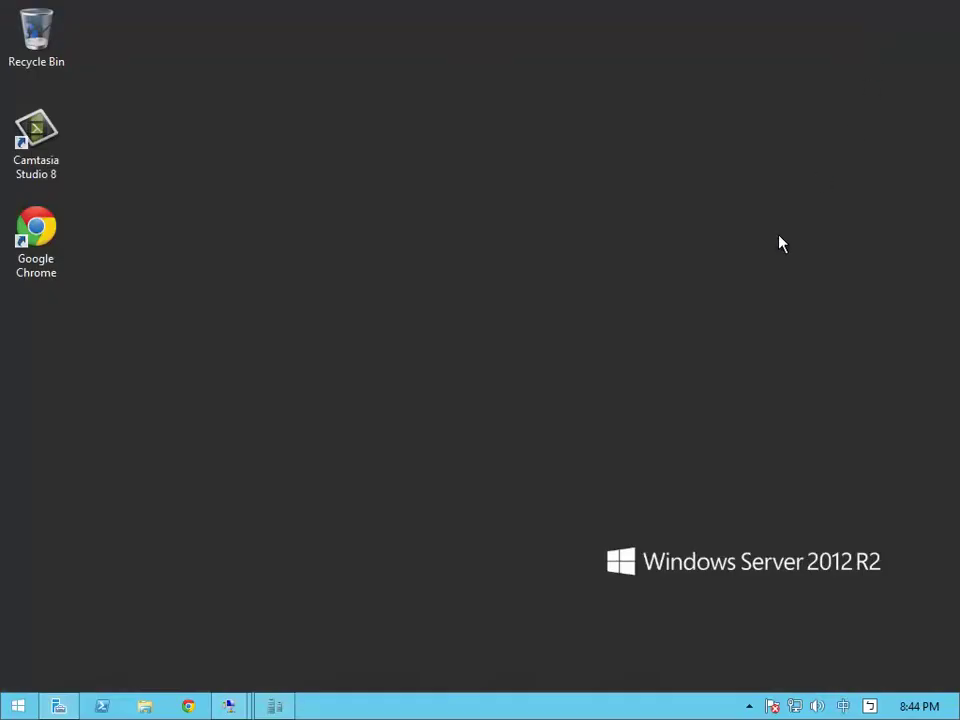